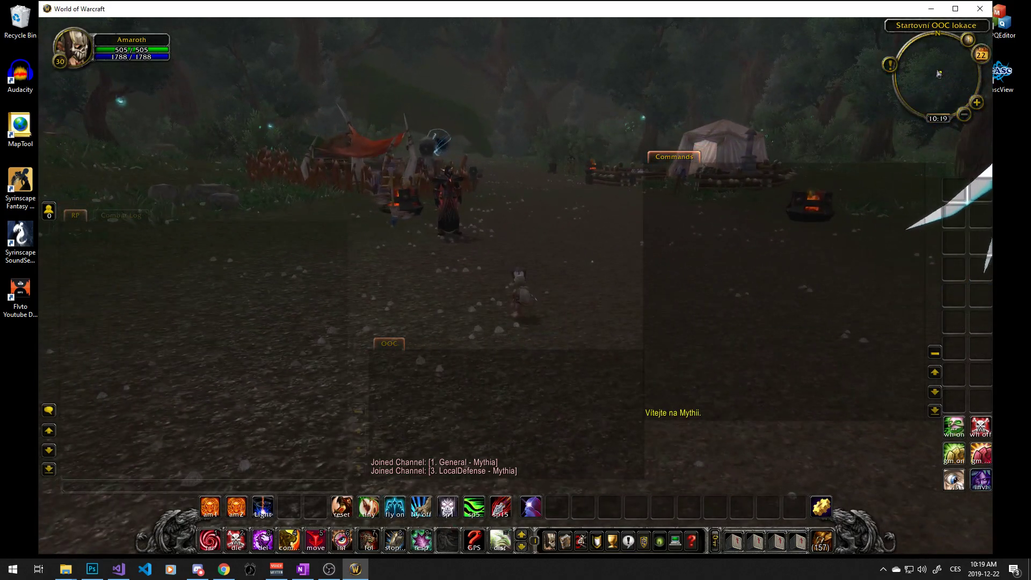
Step: Look around the starting OOC location in World of Warcraft and close the game client
{"action": "key", "text": "a"}
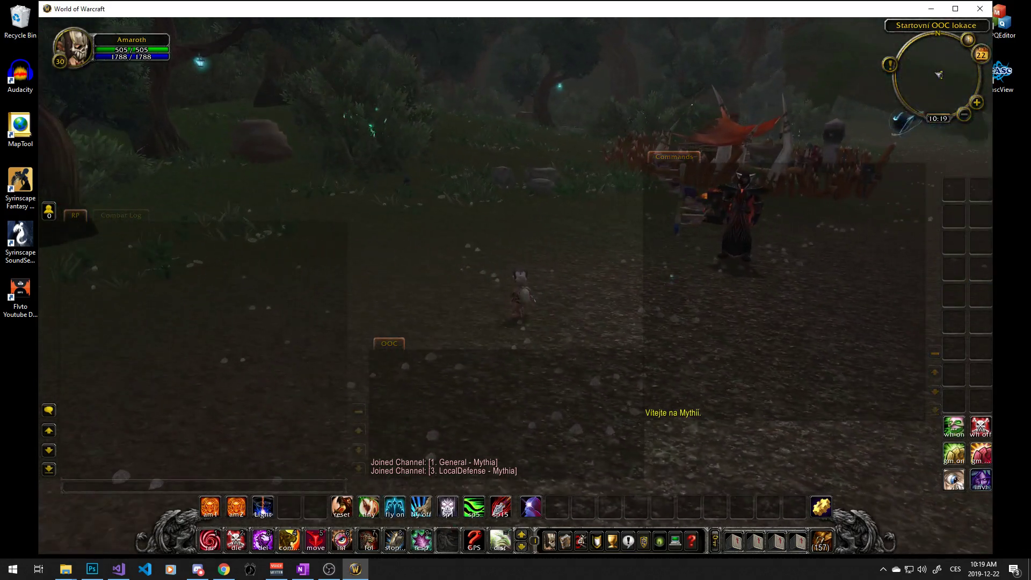
{"action": "right_click_drag", "start_coordinate": [498, 237], "coordinate": [596, 237]}
{"action": "right_click_drag", "start_coordinate": [488, 241], "coordinate": [487, 242]}
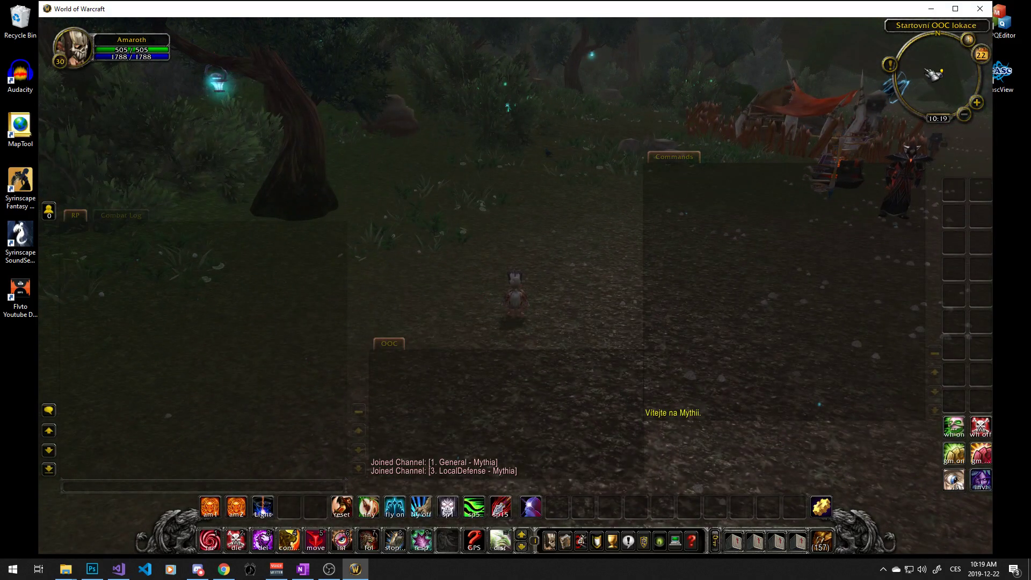
{"action": "right_click_drag", "start_coordinate": [488, 242], "coordinate": [488, 241]}
{"action": "right_click_drag", "start_coordinate": [396, 226], "coordinate": [396, 226]}
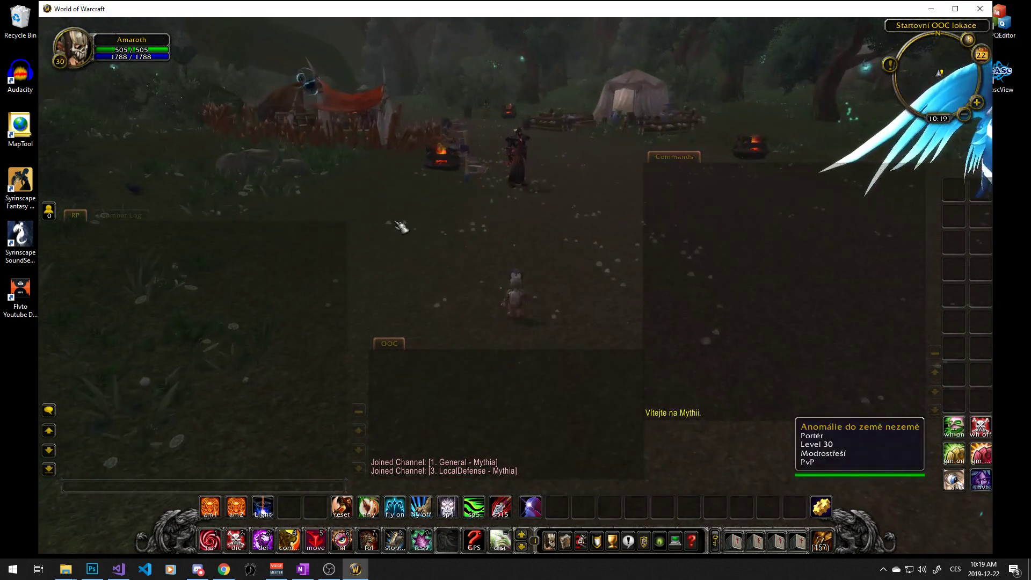
{"action": "key", "text": "Escape"}
{"action": "key", "text": "Escape"}
{"action": "key", "text": "alt+F4"}
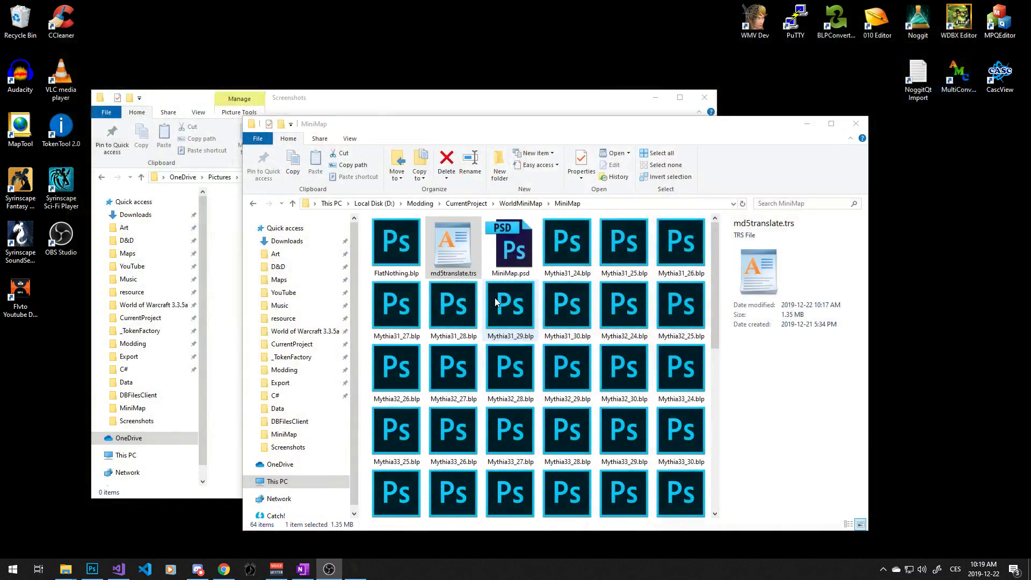
Step: Launch Noggit and open the 723 - Mythia Arathor map at the small isolated tile group beside the main landmass
{"action": "left_click", "coordinate": [915, 28]}
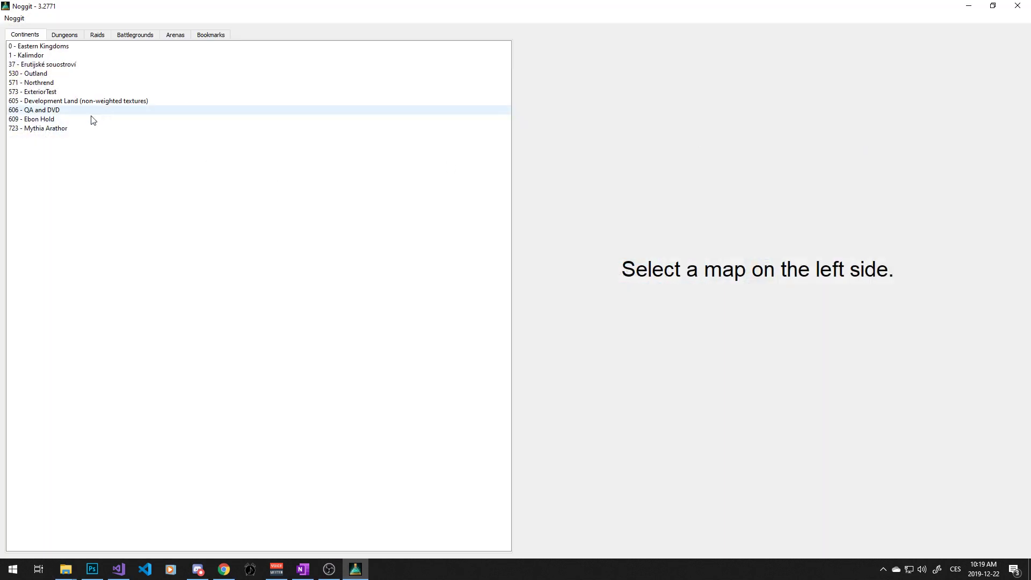
{"action": "left_click", "coordinate": [69, 129]}
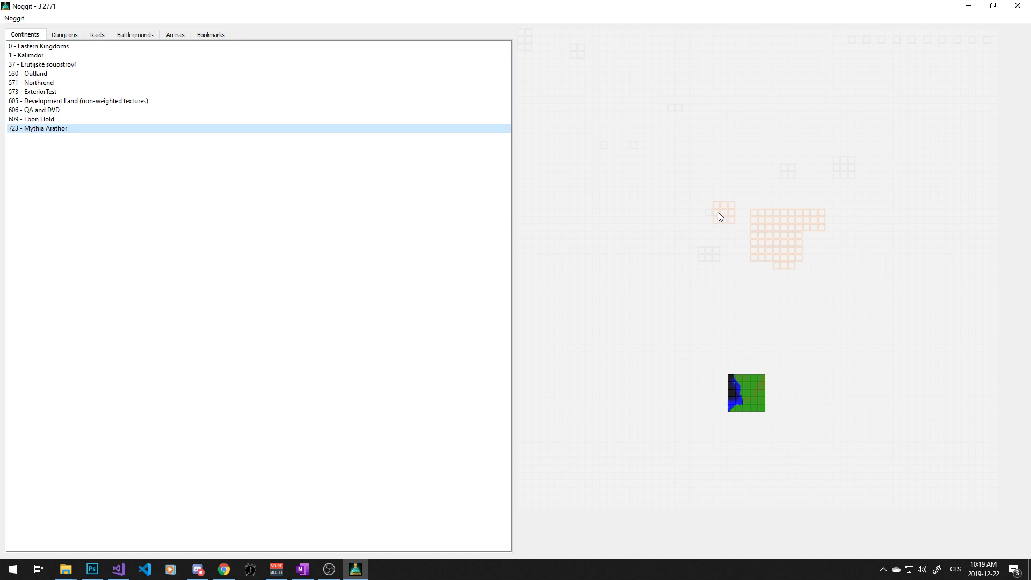
{"action": "left_click", "coordinate": [720, 216]}
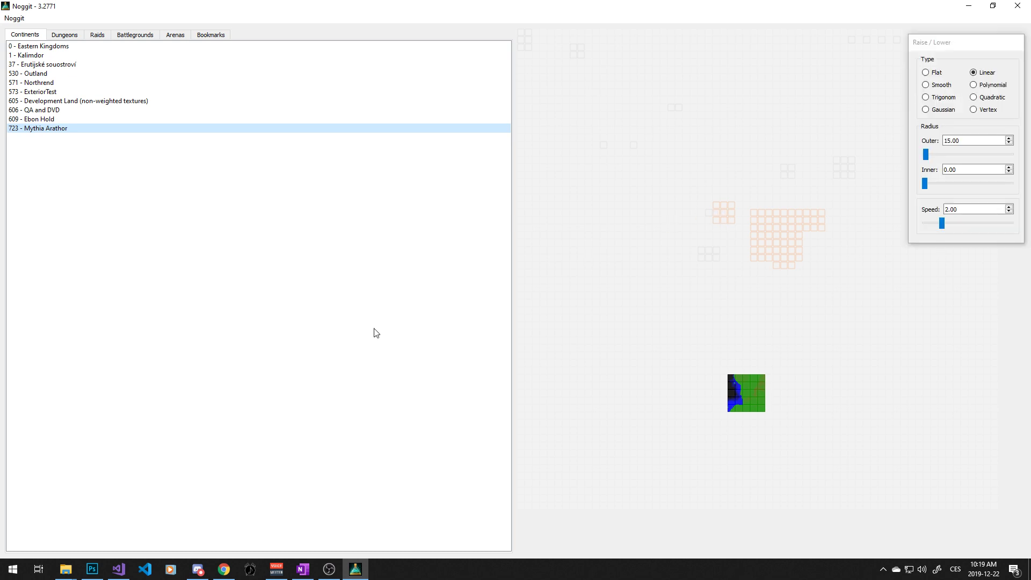
{"action": "key", "text": "w"}
{"action": "key", "text": "d"}
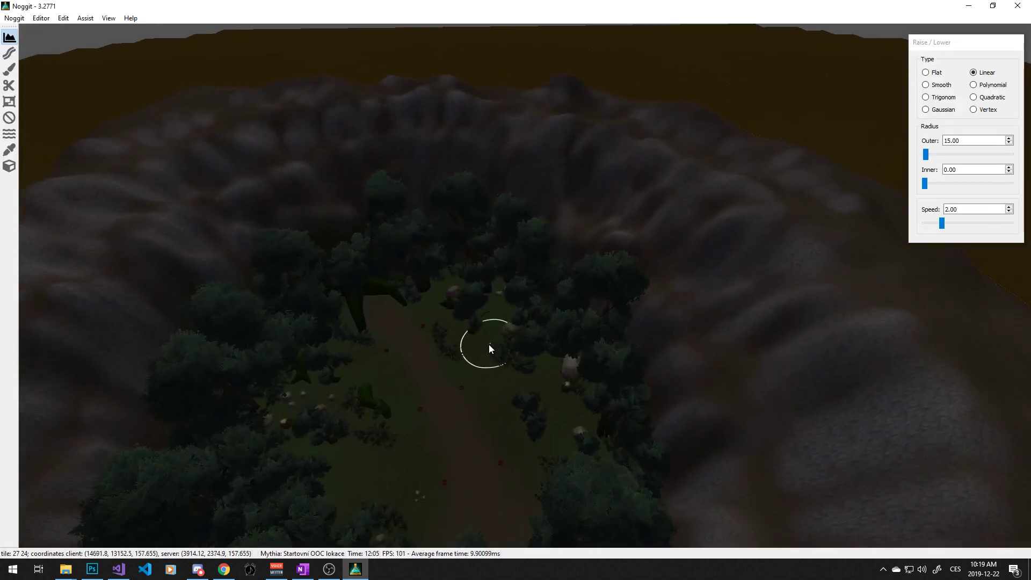
Step: Display the starting location's whole tile in the 2D top-down view
{"action": "right_click_drag", "start_coordinate": [481, 362], "coordinate": [469, 414]}
{"action": "key", "text": "u"}
{"action": "key", "text": "w"}
{"action": "key", "text": "w"}
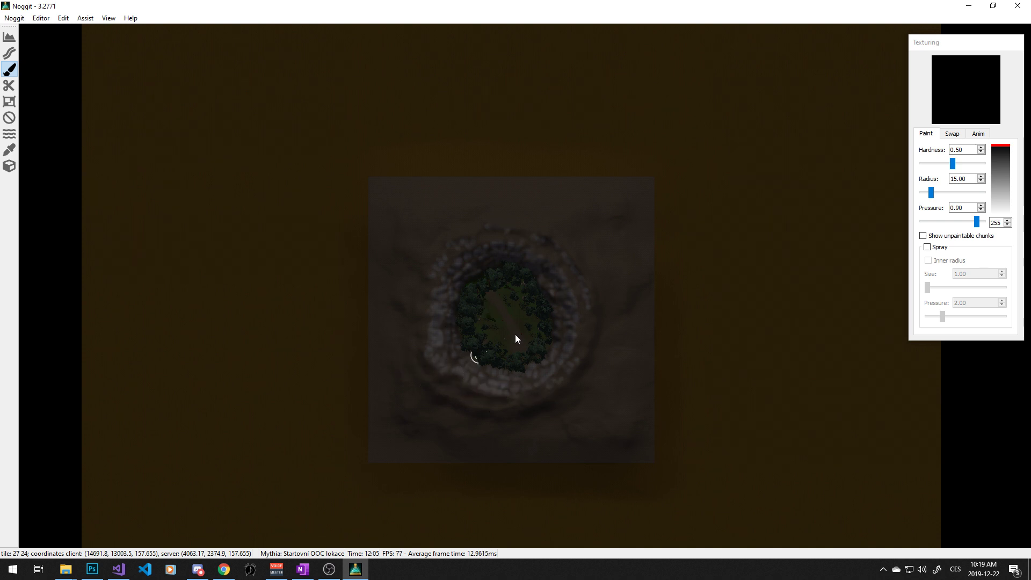
Step: Return to the 3D view and fly the camera down to the path inside the forest clearing
{"action": "key", "text": "u"}
{"action": "key", "text": "w"}
{"action": "right_click_drag", "start_coordinate": [617, 338], "coordinate": [641, 316]}
{"action": "key", "text": "a"}
{"action": "right_click_drag", "start_coordinate": [411, 215], "coordinate": [594, 268]}
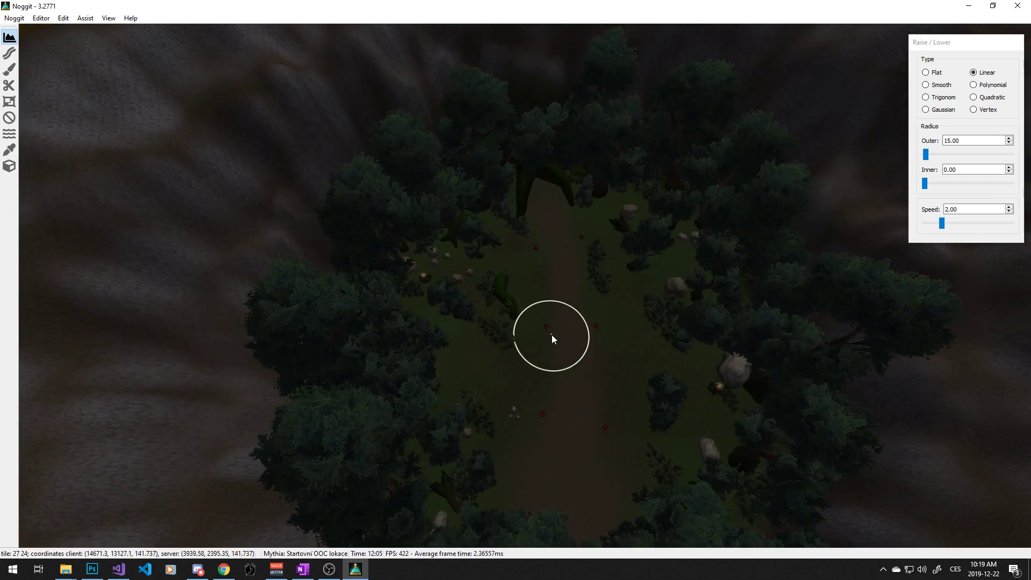
{"action": "right_click_drag", "start_coordinate": [504, 334], "coordinate": [653, 339]}
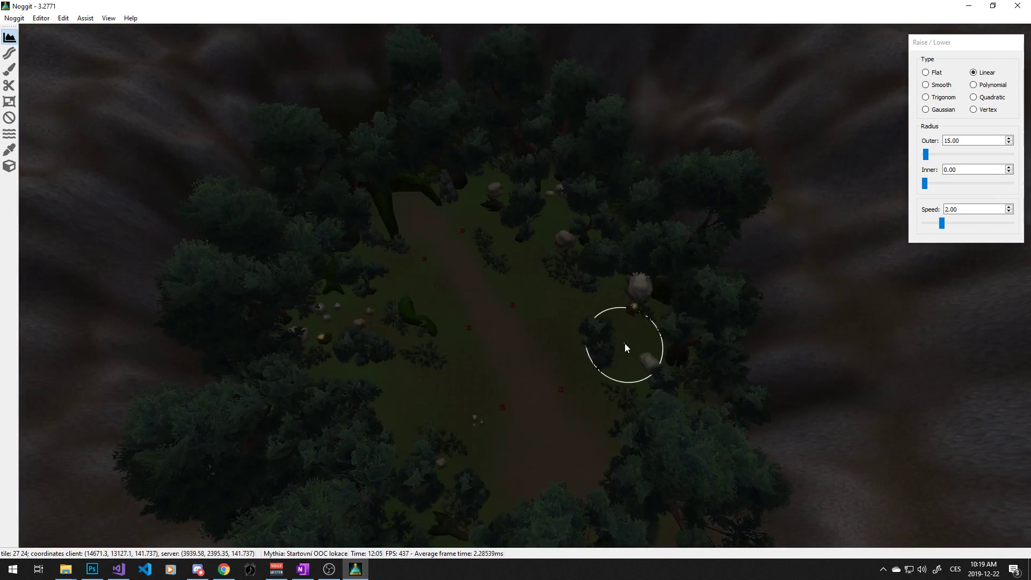
{"action": "mouse_move", "coordinate": [591, 354]}
{"action": "right_mouse_down"}
{"action": "mouse_move", "coordinate": [497, 317]}
{"action": "mouse_move", "coordinate": [652, 362]}
{"action": "mouse_move", "coordinate": [355, 322]}
{"action": "mouse_move", "coordinate": [485, 359]}
{"action": "mouse_move", "coordinate": [323, 368]}
{"action": "mouse_move", "coordinate": [821, 373]}
{"action": "mouse_move", "coordinate": [578, 289]}
{"action": "mouse_move", "coordinate": [504, 321]}
{"action": "mouse_move", "coordinate": [524, 328]}
{"action": "mouse_move", "coordinate": [521, 345]}
{"action": "mouse_move", "coordinate": [555, 384]}
{"action": "right_mouse_up"}
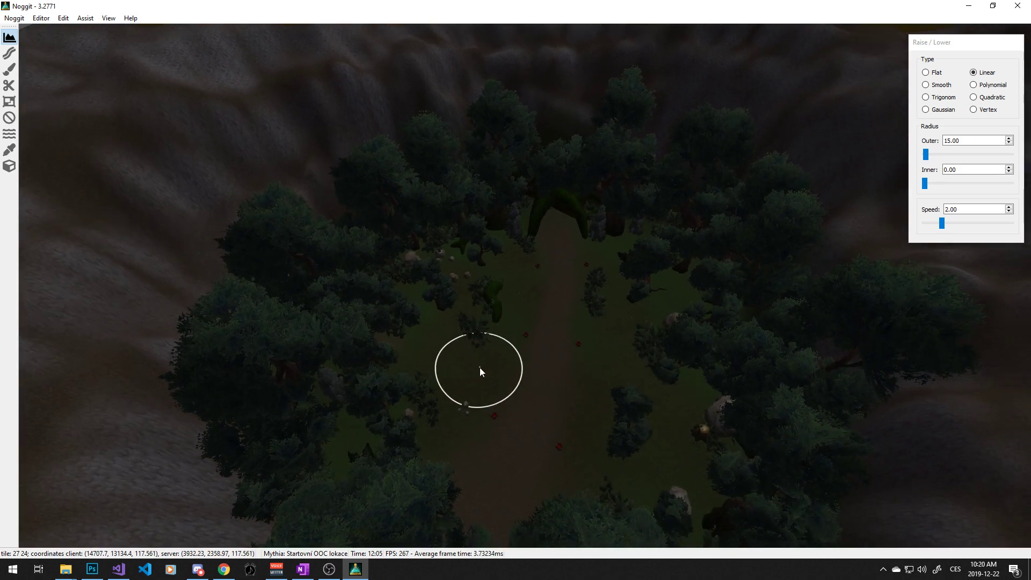
{"action": "right_click_drag", "start_coordinate": [481, 371], "coordinate": [509, 267]}
{"action": "key", "text": "w"}
{"action": "right_click_drag", "start_coordinate": [540, 315], "coordinate": [563, 126]}
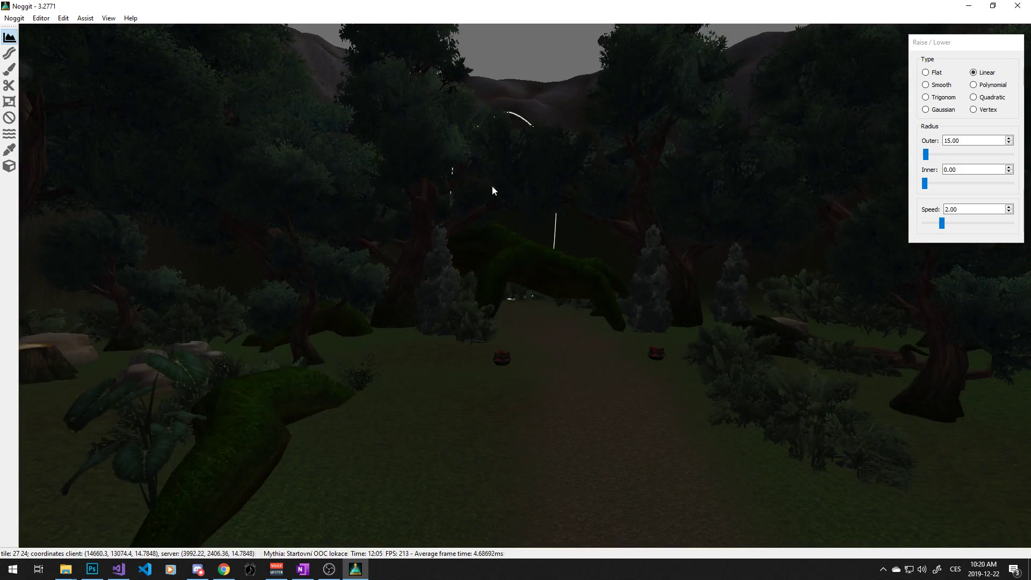
{"action": "right_click_drag", "start_coordinate": [467, 186], "coordinate": [510, 227]}
Step: Examine how the clearing is drawn in the 2D top-down view with the camera near ground level
{"action": "key", "text": "u"}
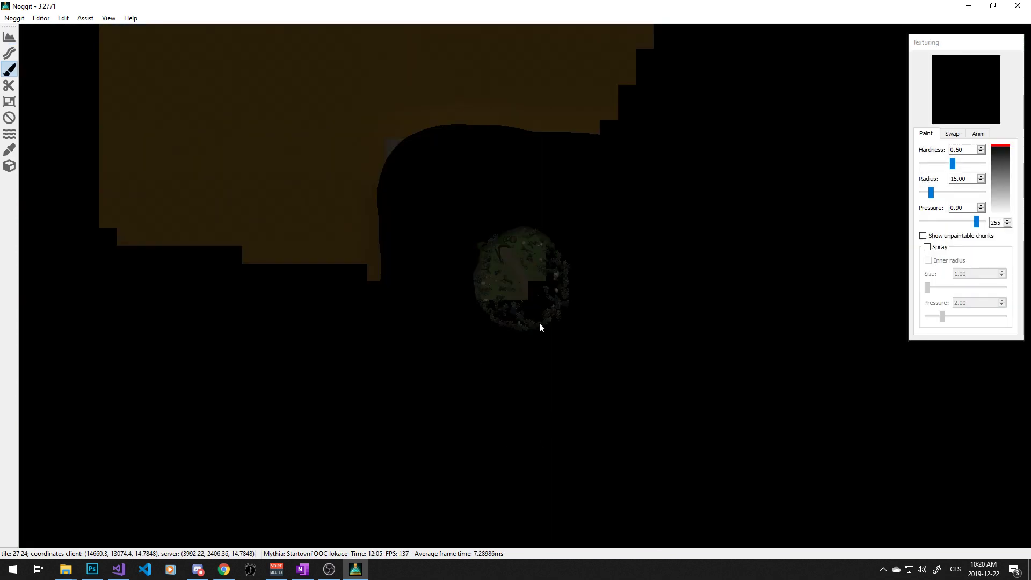
{"action": "key", "text": "e"}
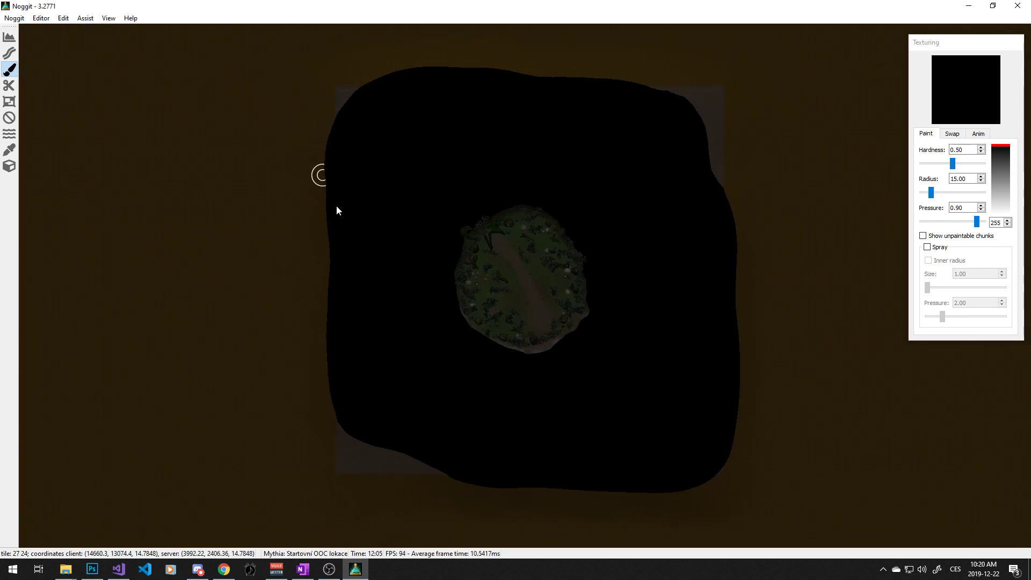
{"action": "key", "text": "w"}
{"action": "key", "text": "q"}
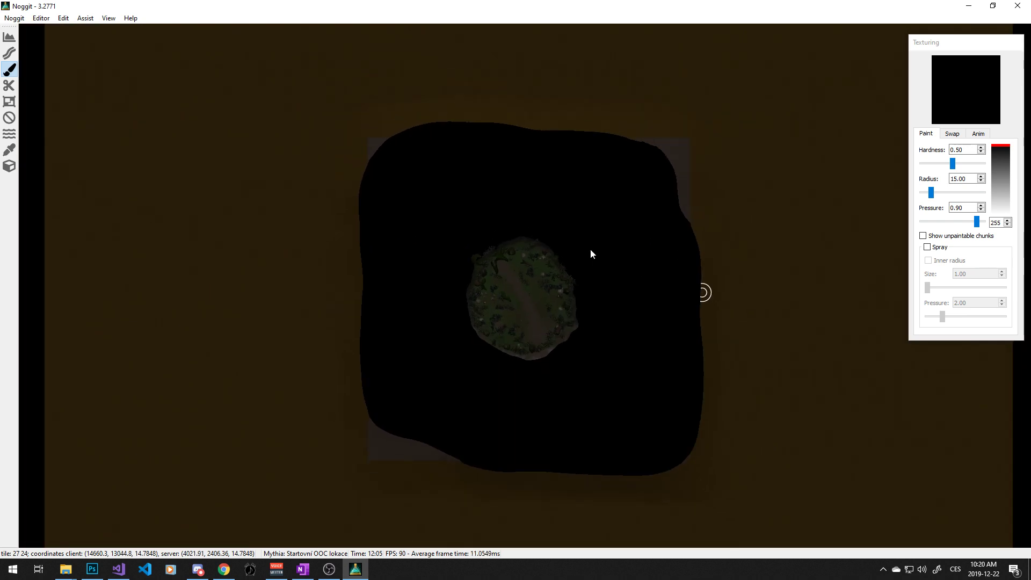
{"action": "key", "text": "w"}
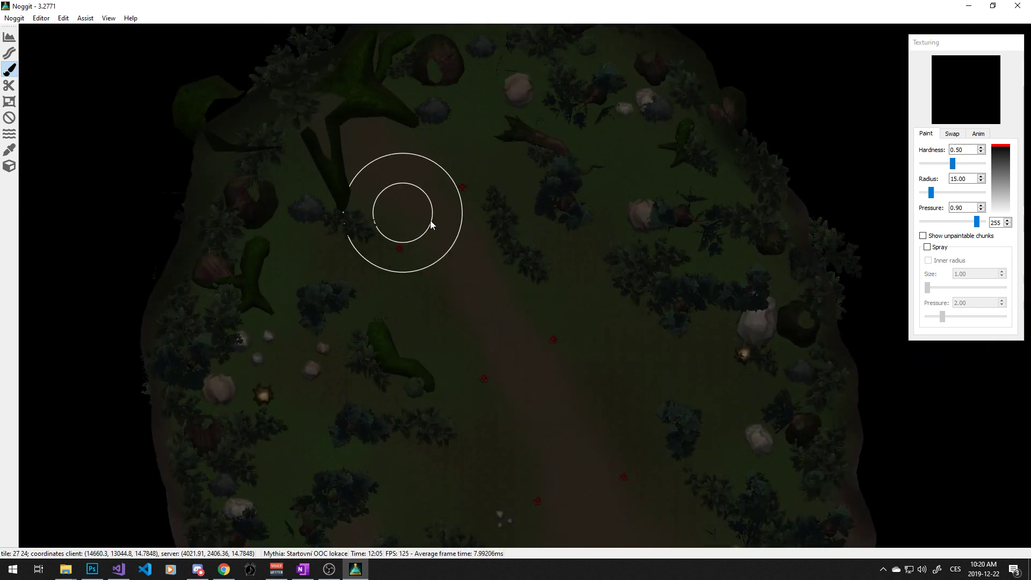
Step: Return to the 3D view and raise the camera high above the crater around the clearing
{"action": "key", "text": "u"}
{"action": "key", "text": "s"}
{"action": "right_click_drag", "start_coordinate": [457, 263], "coordinate": [622, 368]}
{"action": "key", "text": "q"}
{"action": "key", "text": "s"}
{"action": "key", "text": "a"}
{"action": "key", "text": "q"}
{"action": "mouse_move", "coordinate": [514, 347]}
{"action": "right_mouse_down"}
{"action": "mouse_move", "coordinate": [543, 334]}
{"action": "mouse_move", "coordinate": [544, 384]}
{"action": "mouse_move", "coordinate": [569, 298]}
{"action": "mouse_move", "coordinate": [508, 304]}
{"action": "mouse_move", "coordinate": [506, 358]}
{"action": "right_mouse_up"}
{"action": "key", "text": "w"}
{"action": "key", "text": "q"}
{"action": "key", "text": "e"}
{"action": "key", "text": "q"}
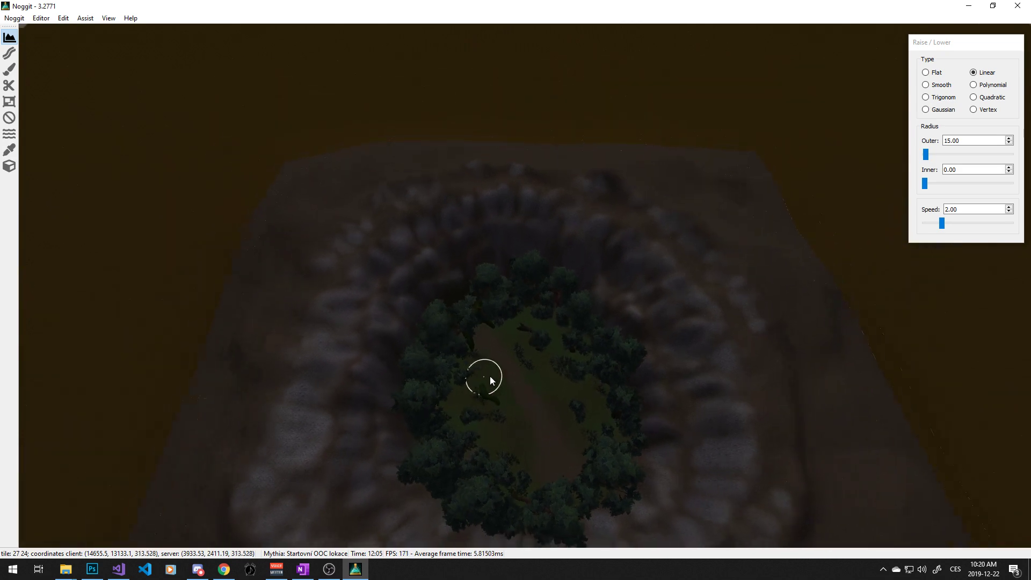
{"action": "key", "text": "e"}
{"action": "key", "text": "e"}
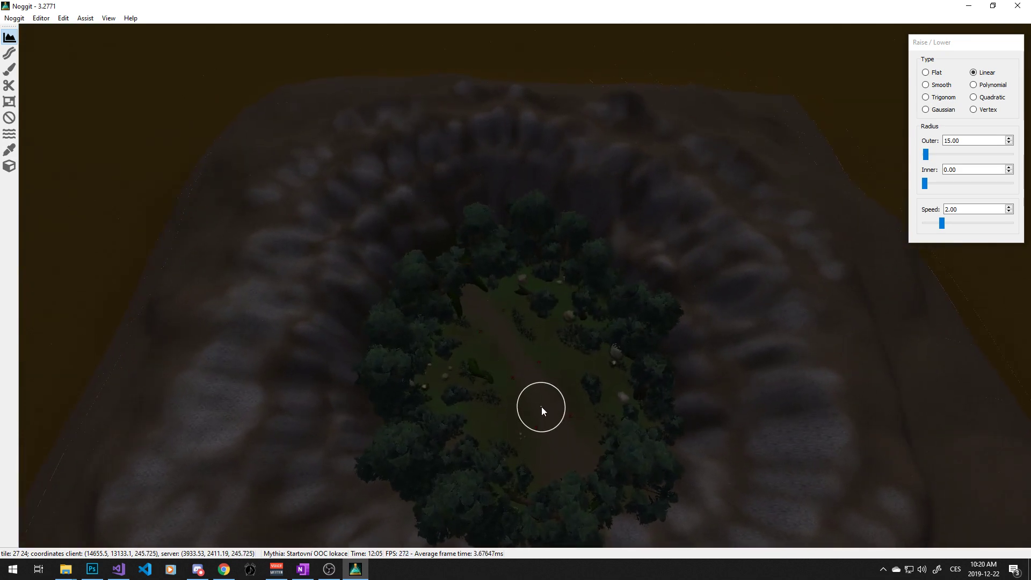
{"action": "key", "text": "e"}
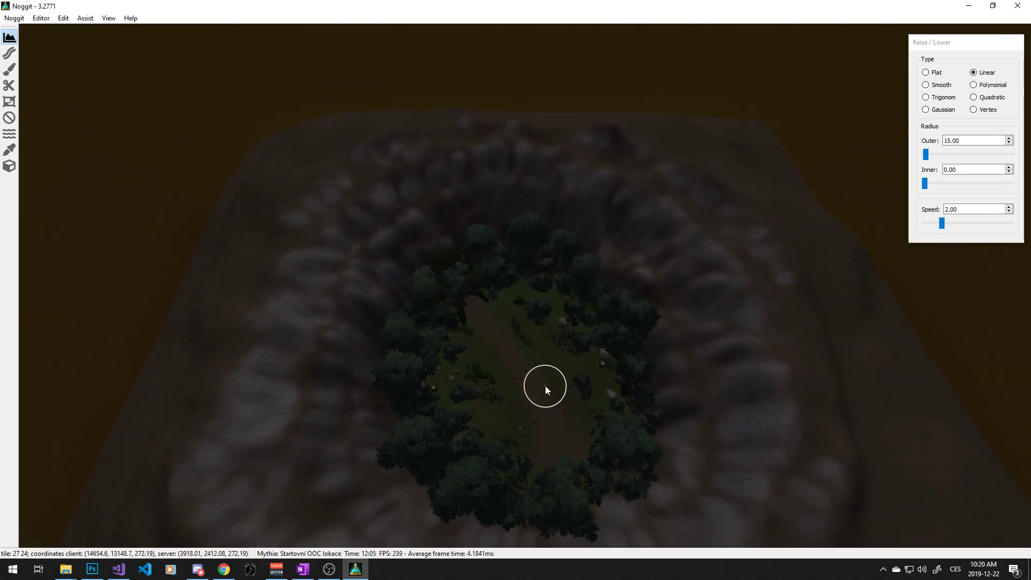
{"action": "key", "text": "q"}
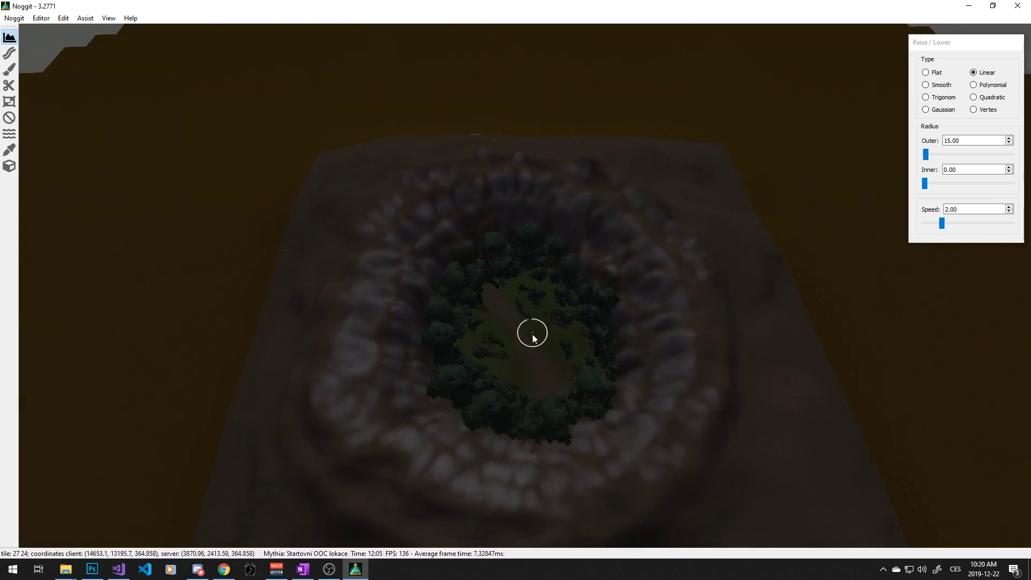
{"action": "key", "text": "q"}
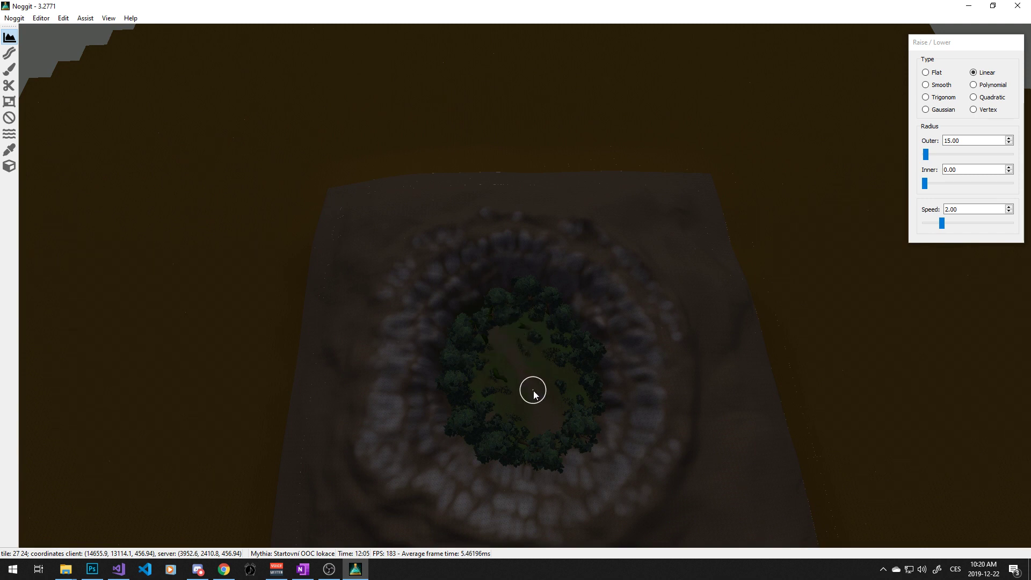
Step: Inspect the clearing's trees and path in the 2D top-down view from the raised camera height, and return to 3D
{"action": "key", "text": "u"}
{"action": "key", "text": "w"}
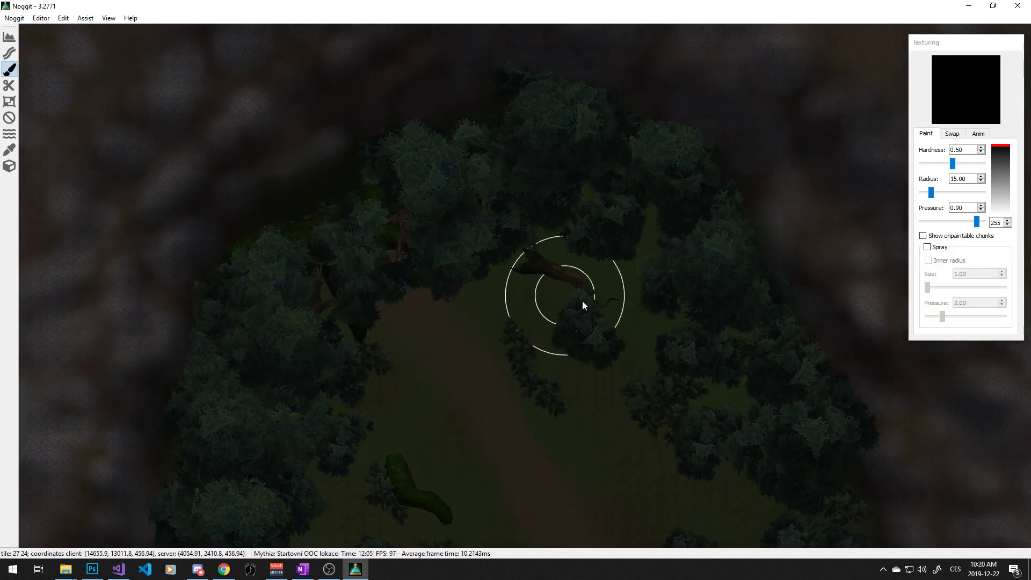
{"action": "key", "text": "w"}
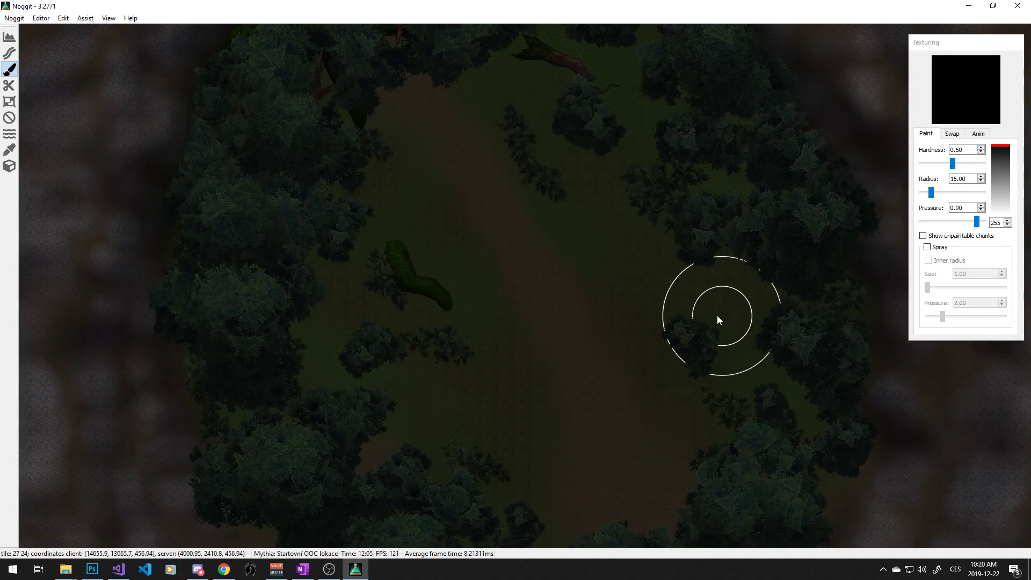
{"action": "key", "text": "u"}
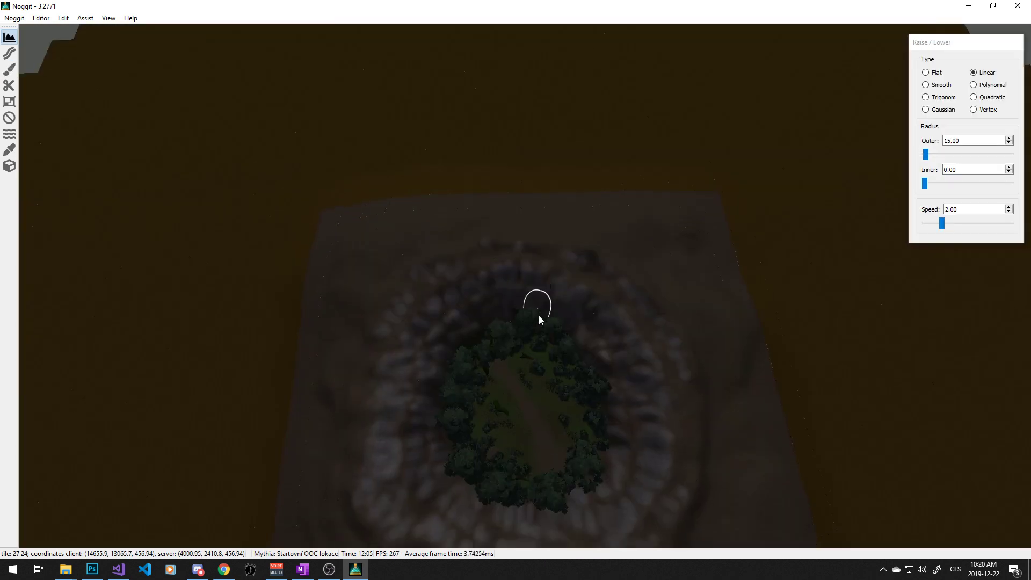
Step: Lower the camera to a height of about 203 above the clearing and compare the 2D top-down view at different zooms
{"action": "scroll", "coordinate": [561, 379], "scroll_direction": "down", "scroll_amount": 6}
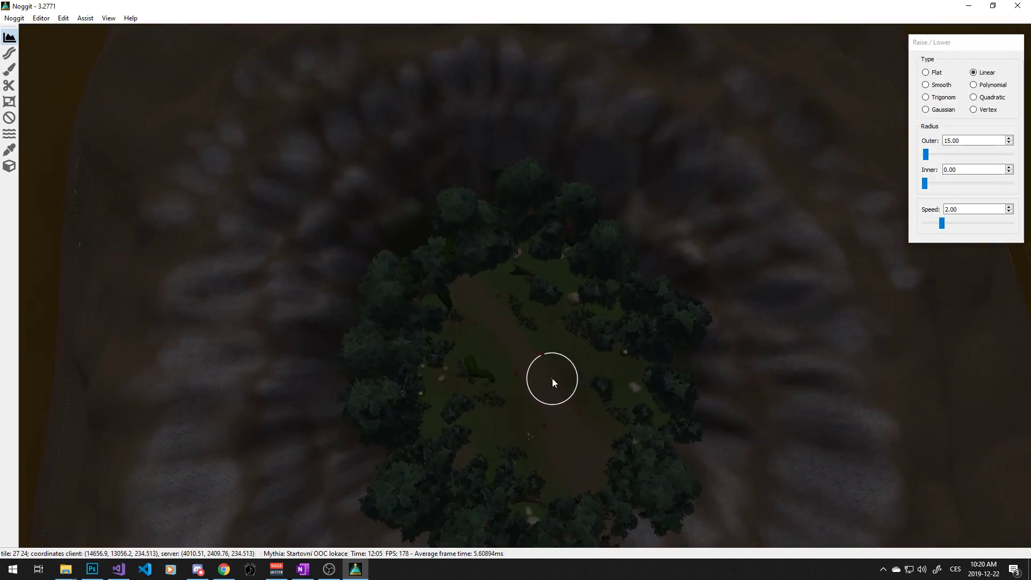
{"action": "scroll", "coordinate": [552, 380], "scroll_direction": "down", "scroll_amount": 8}
{"action": "key", "text": "3"}
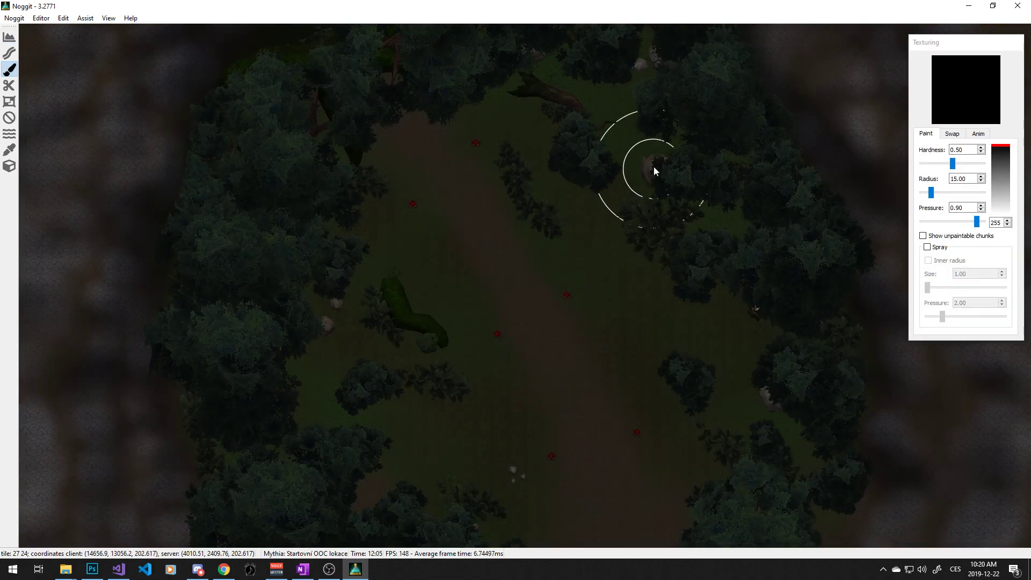
{"action": "key", "text": "s"}
{"action": "key", "text": "e"}
{"action": "key", "text": "w"}
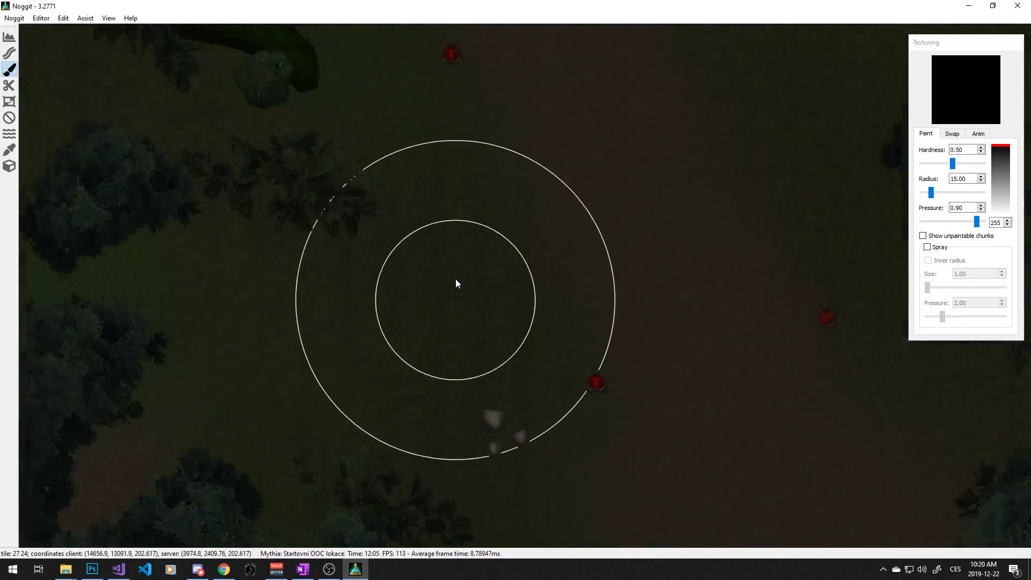
{"action": "key", "text": "q"}
{"action": "scroll", "coordinate": [455, 279], "scroll_direction": "up", "scroll_amount": 10}
{"action": "scroll", "coordinate": [548, 316], "scroll_direction": "down", "scroll_amount": 3}
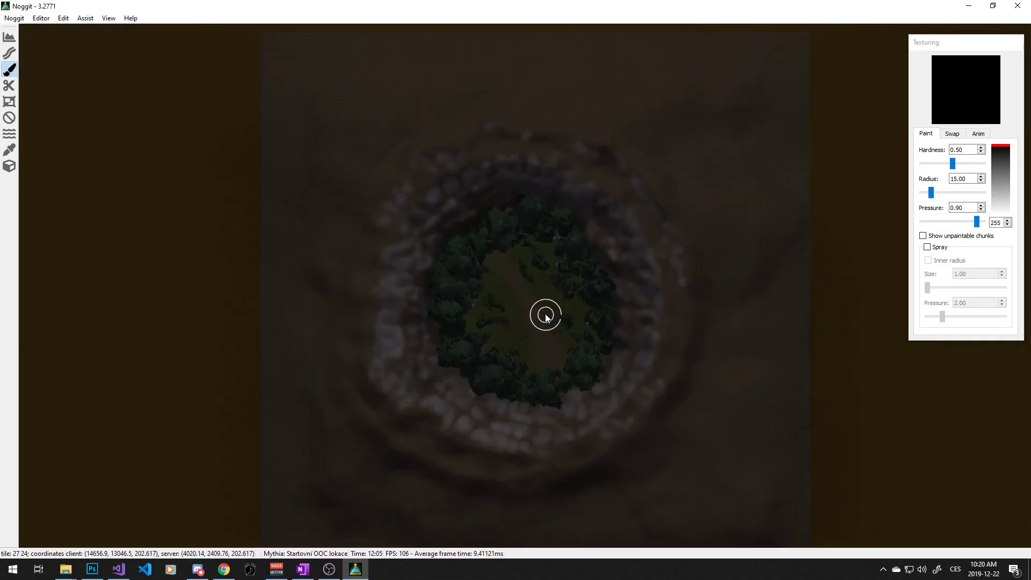
{"action": "key", "text": "d"}
Step: Return to the 3D view and reposition the camera above the middle of the clearing at a height of about 191
{"action": "key", "text": "u"}
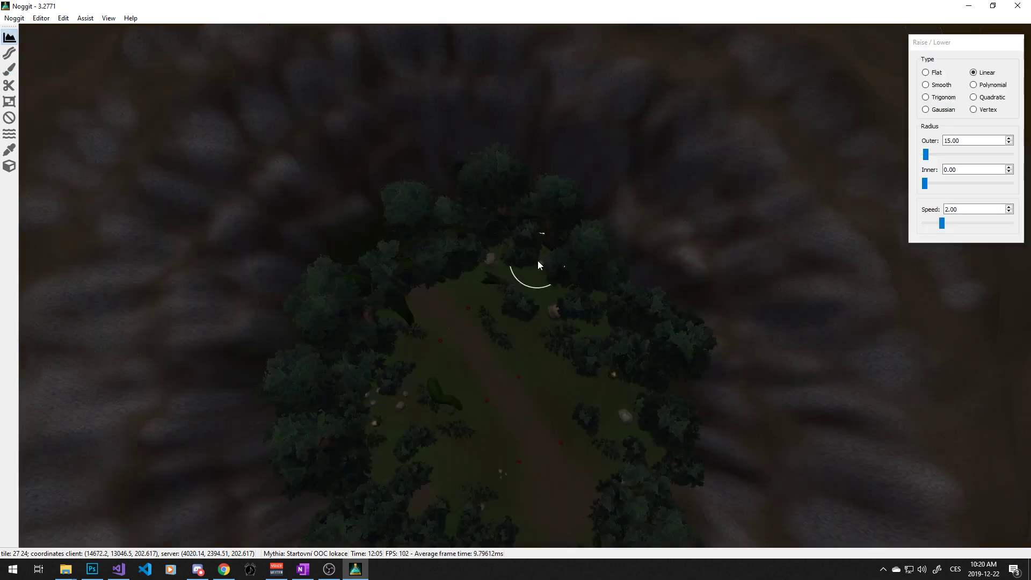
{"action": "right_click_drag", "start_coordinate": [537, 260], "coordinate": [407, 192]}
{"action": "key", "text": "s"}
{"action": "key", "text": "s"}
{"action": "key", "text": "a"}
{"action": "right_click_drag", "start_coordinate": [446, 381], "coordinate": [633, 246]}
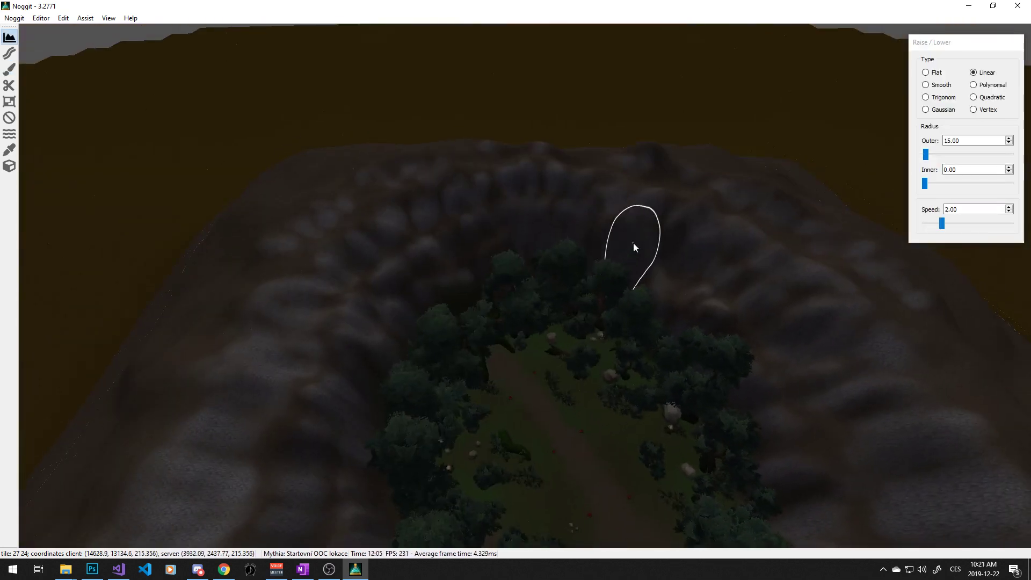
{"action": "key", "text": "q"}
{"action": "key", "text": "e"}
{"action": "key", "text": "w"}
{"action": "key", "text": "q"}
{"action": "mouse_move", "coordinate": [573, 355]}
{"action": "right_mouse_down"}
{"action": "mouse_move", "coordinate": [503, 406]}
{"action": "mouse_move", "coordinate": [501, 346]}
{"action": "mouse_move", "coordinate": [562, 314]}
{"action": "mouse_move", "coordinate": [513, 312]}
{"action": "mouse_move", "coordinate": [561, 356]}
{"action": "mouse_move", "coordinate": [542, 233]}
{"action": "mouse_move", "coordinate": [575, 414]}
{"action": "mouse_move", "coordinate": [554, 275]}
{"action": "mouse_move", "coordinate": [514, 222]}
{"action": "mouse_move", "coordinate": [495, 324]}
{"action": "mouse_move", "coordinate": [517, 386]}
{"action": "mouse_move", "coordinate": [498, 393]}
{"action": "mouse_move", "coordinate": [567, 230]}
{"action": "right_mouse_up"}
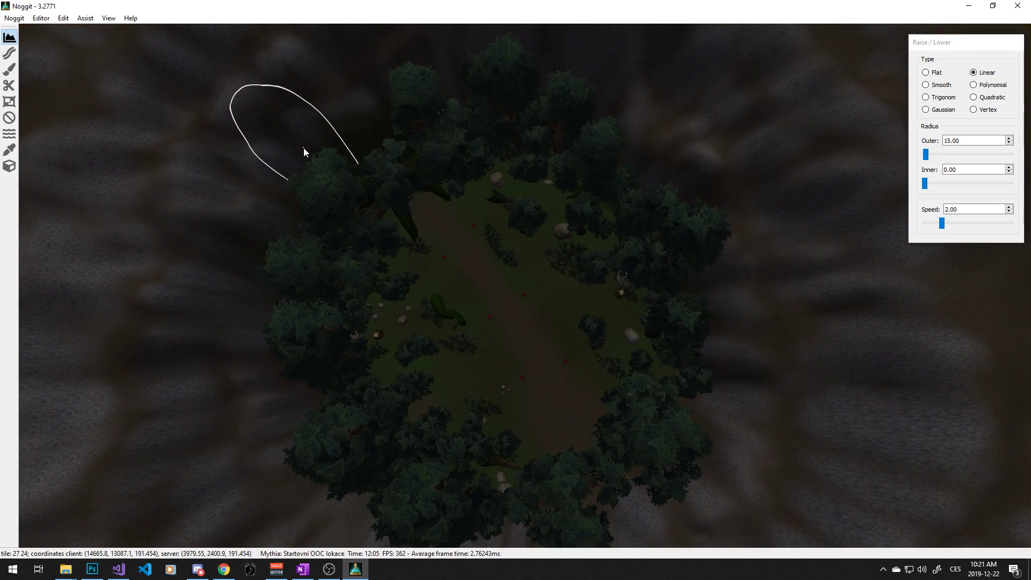
Step: Display the crater tile in the 2D top-down view and set the texturing brush radius to 0
{"action": "key", "text": "3"}
{"action": "key", "text": "w"}
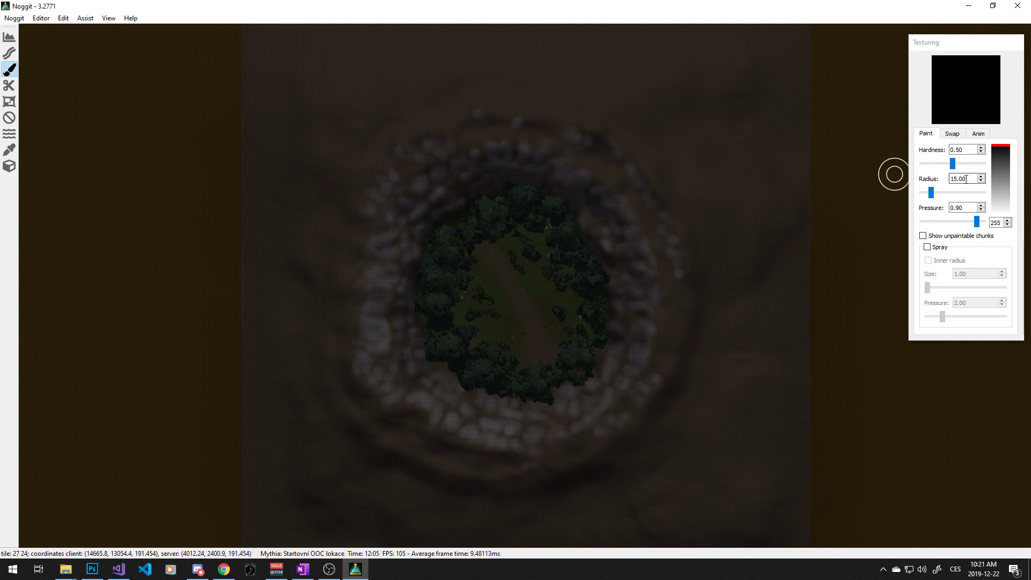
{"action": "left_click", "coordinate": [967, 179]}
{"action": "left_click", "coordinate": [829, 273]}
{"action": "key", "text": "q"}
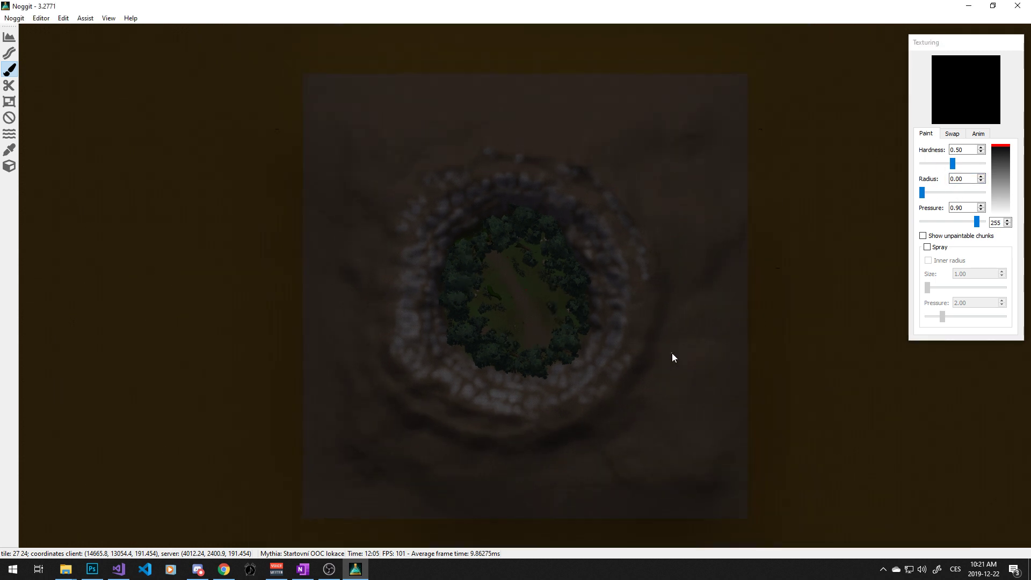
Step: Show the tile and chunk grid lines over the terrain, with the whole crater tile in view
{"action": "key", "text": "d"}
{"action": "key", "text": "F7"}
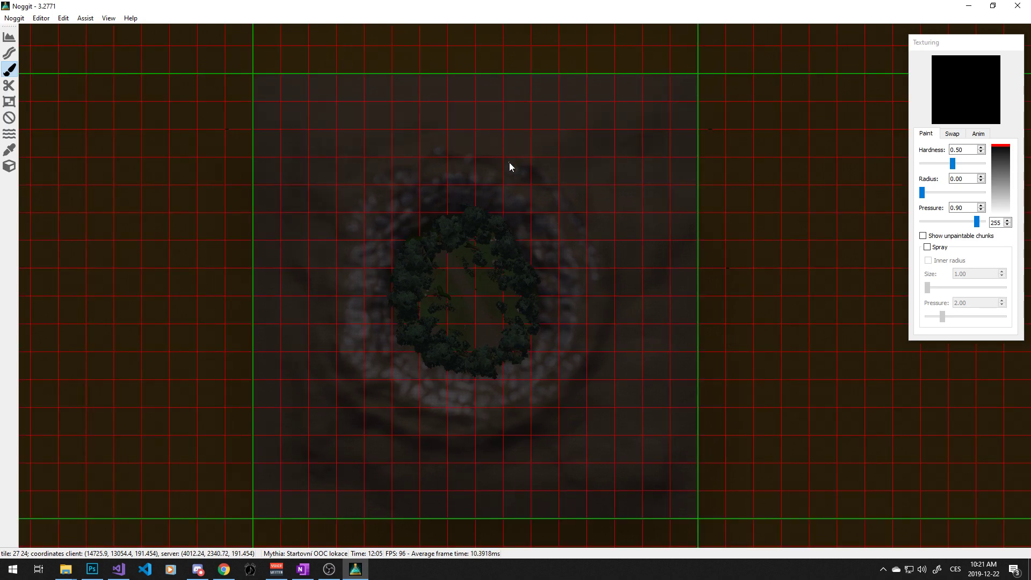
Step: Examine how the crater tile fits in the top-down view at different pan positions and zoom levels
{"action": "key", "text": "d"}
{"action": "key", "text": "s"}
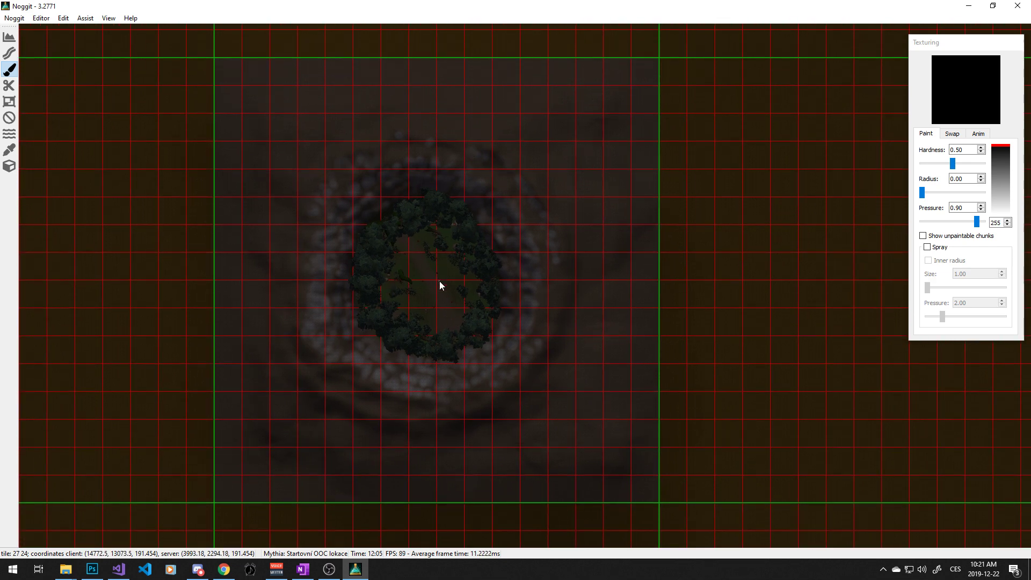
{"action": "key", "text": "a"}
{"action": "key", "text": "a"}
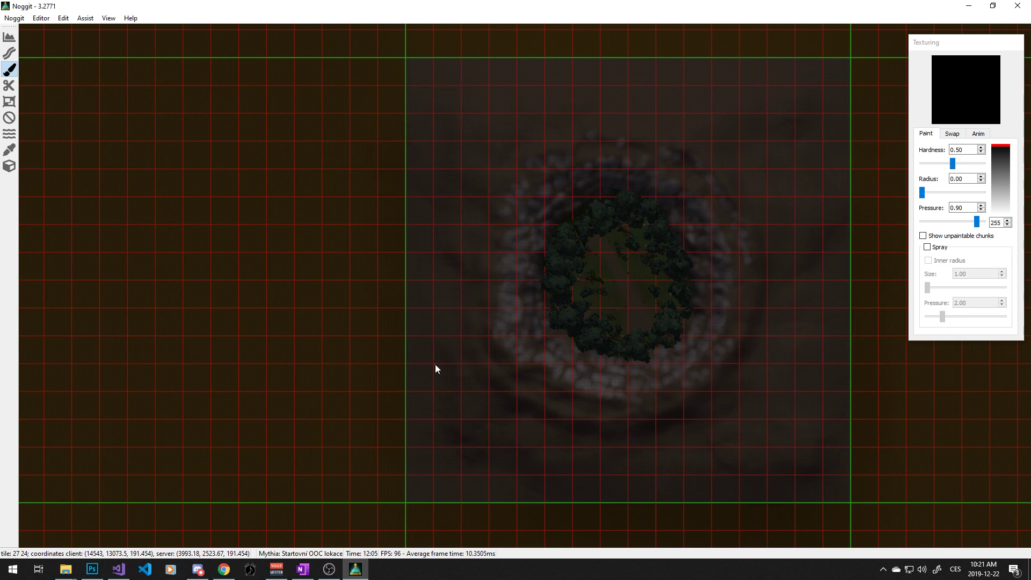
{"action": "key", "text": "d"}
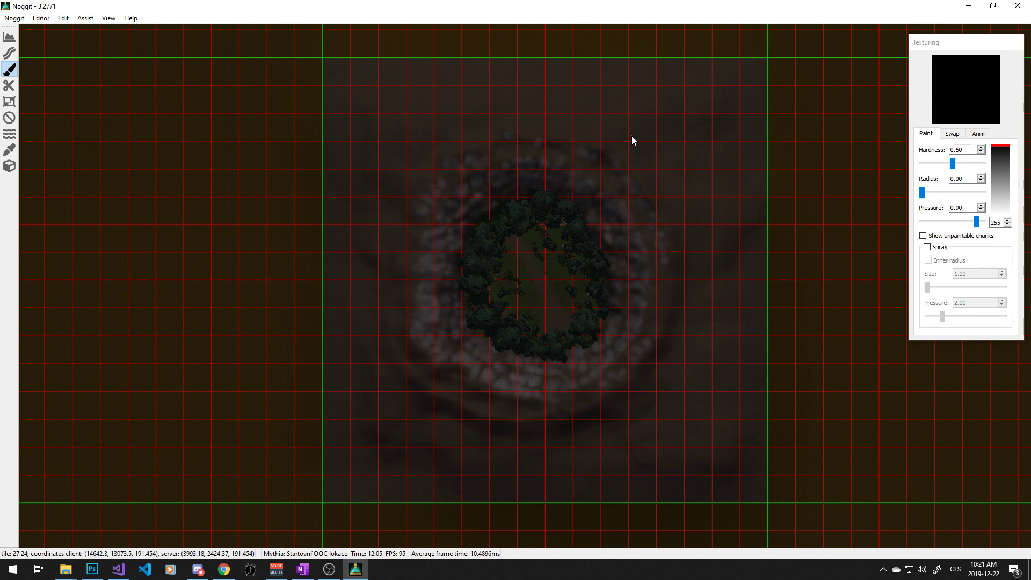
{"action": "scroll", "coordinate": [632, 136], "scroll_direction": "down", "scroll_amount": 3}
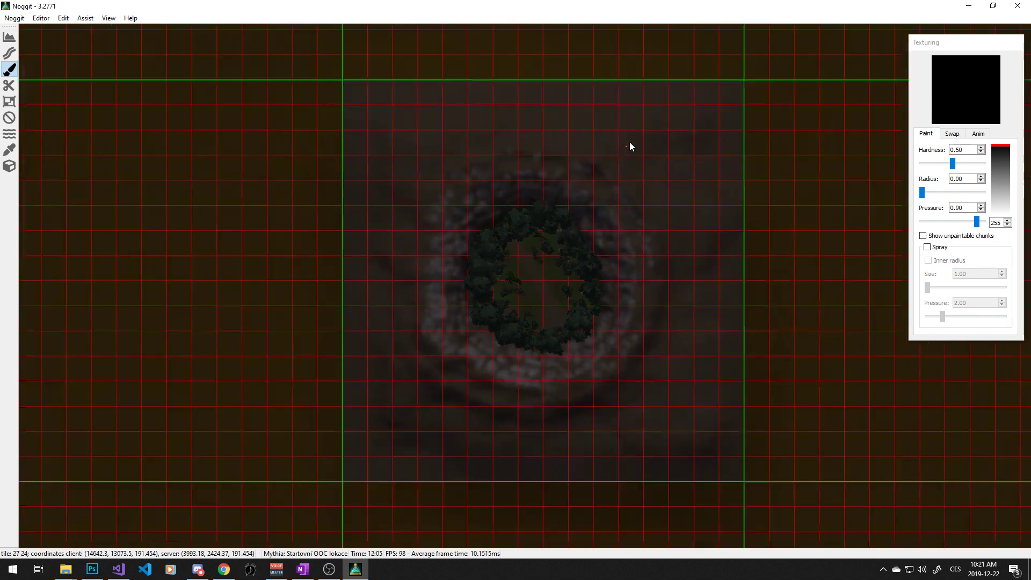
{"action": "scroll", "coordinate": [645, 174], "scroll_direction": "up", "scroll_amount": 3}
{"action": "scroll", "coordinate": [668, 231], "scroll_direction": "down", "scroll_amount": 2}
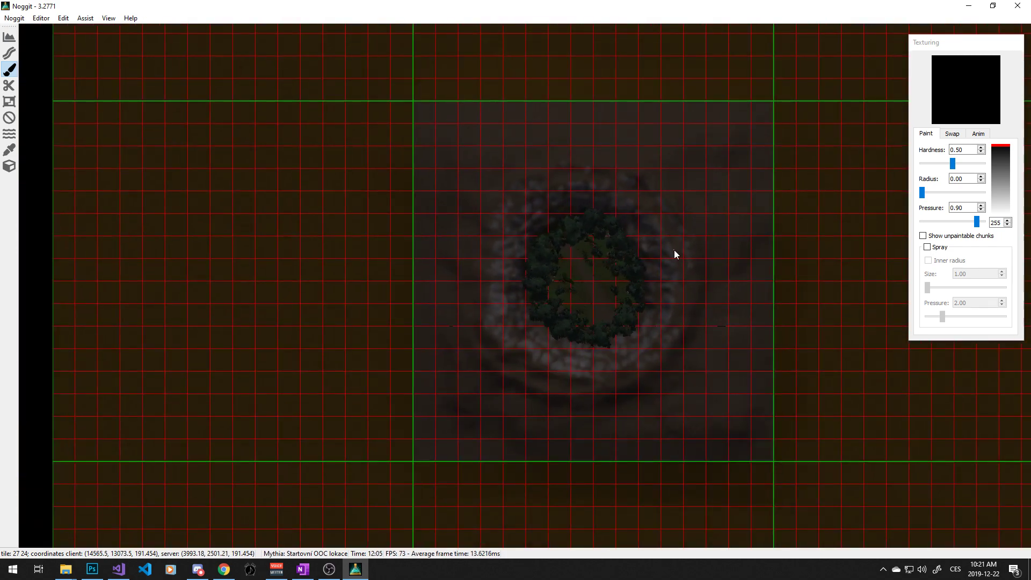
{"action": "key", "text": "a"}
{"action": "key", "text": "s"}
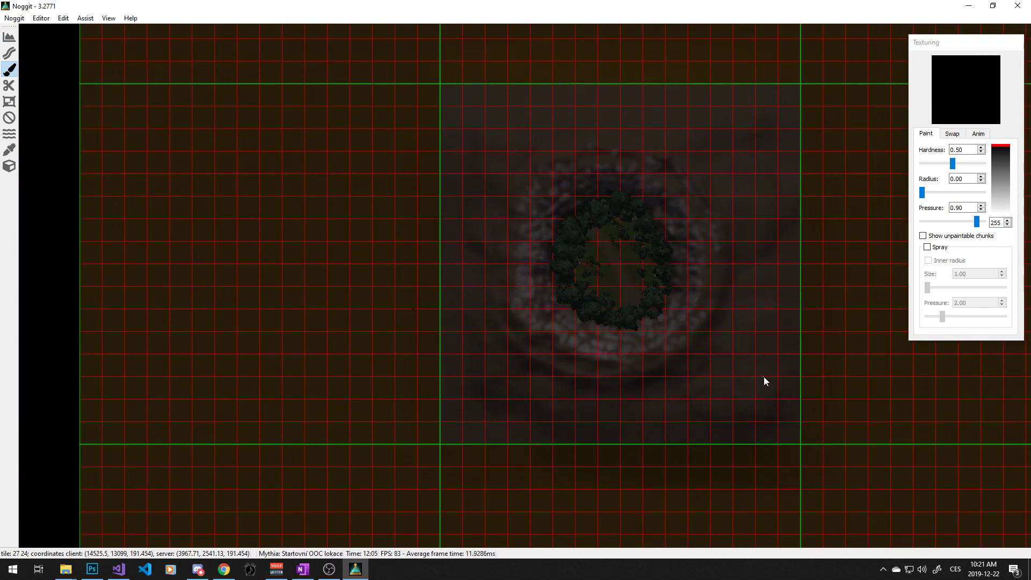
{"action": "key", "text": "w"}
{"action": "key", "text": "a"}
{"action": "key", "text": "w"}
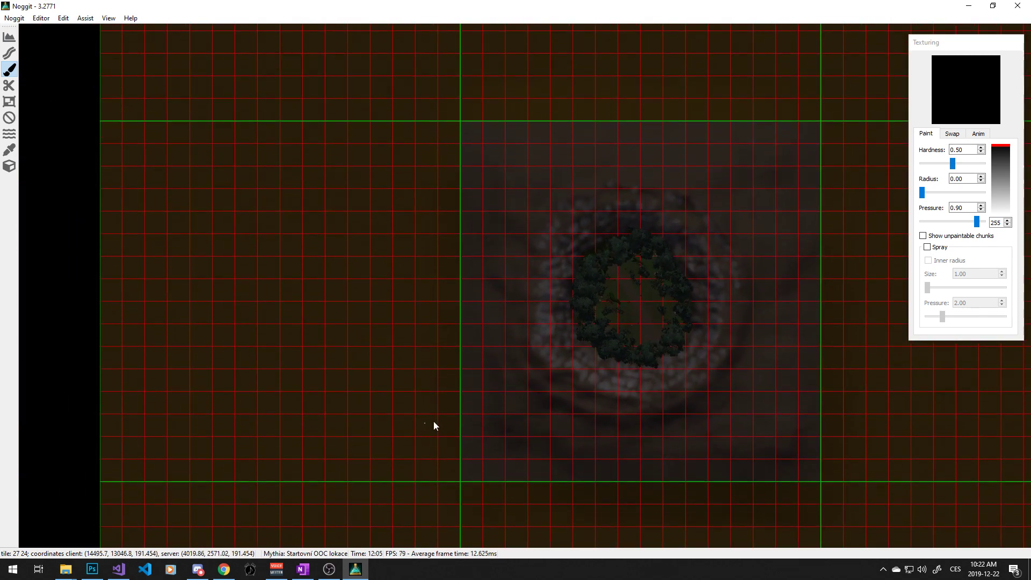
{"action": "key", "text": "a"}
{"action": "key", "text": "s"}
{"action": "key", "text": "w"}
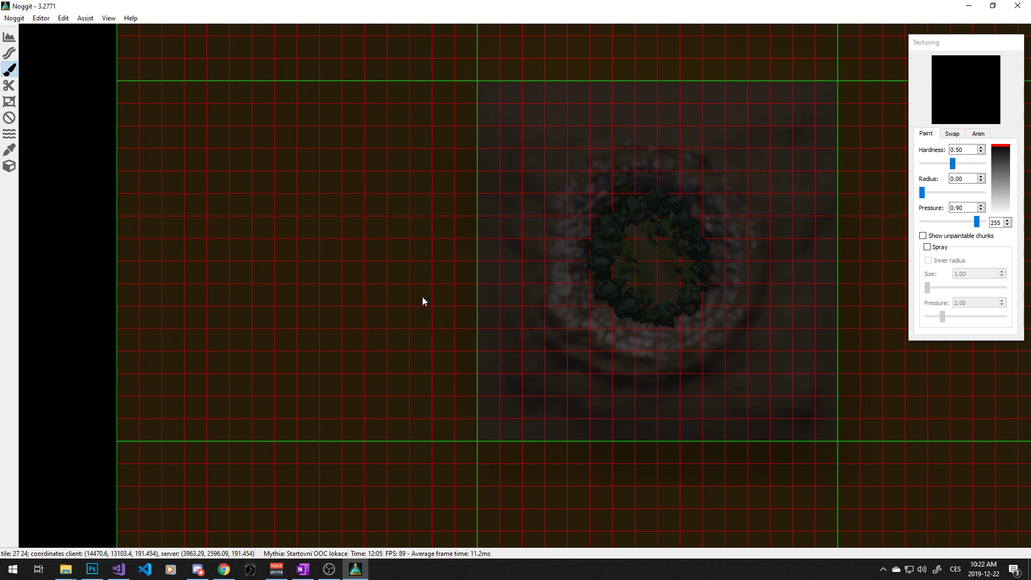
Step: Examine the crater tile together with its surrounding tiles, out to the outer edges of the map
{"action": "key", "text": "w"}
{"action": "key", "text": "d"}
{"action": "key", "text": "e"}
{"action": "key", "text": "q"}
{"action": "key", "text": "w"}
{"action": "key", "text": "d"}
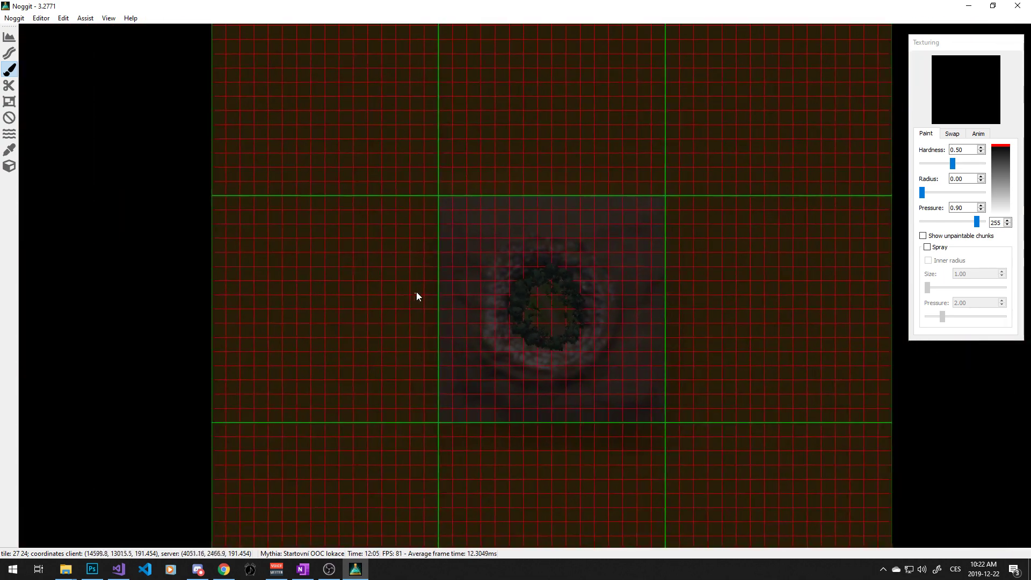
{"action": "key", "text": "q"}
{"action": "key", "text": "d"}
{"action": "key", "text": "w"}
{"action": "key", "text": "e"}
{"action": "key", "text": "d"}
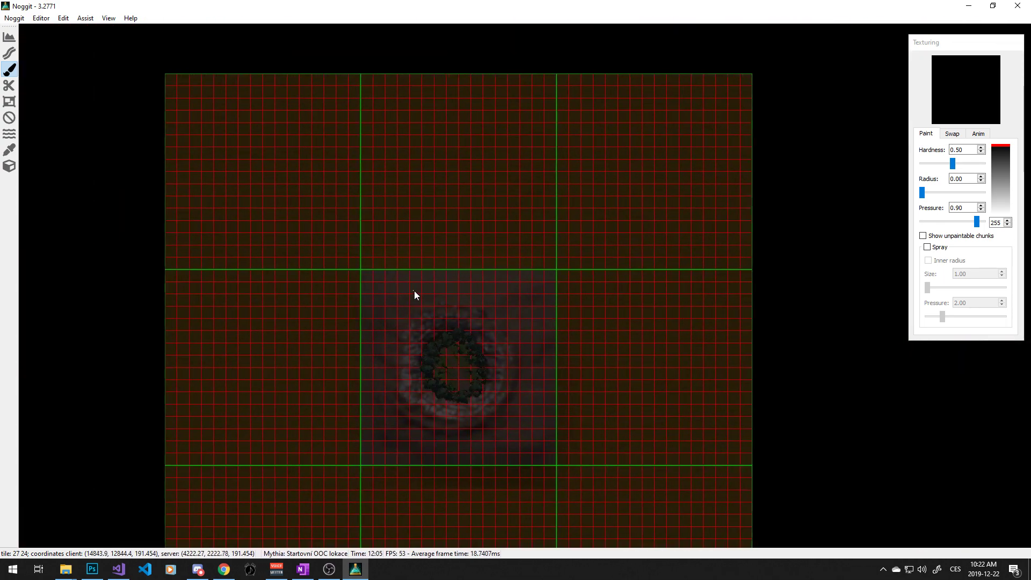
{"action": "key", "text": "e"}
{"action": "key", "text": "d"}
{"action": "key", "text": "q"}
{"action": "key", "text": "w"}
{"action": "key", "text": "d"}
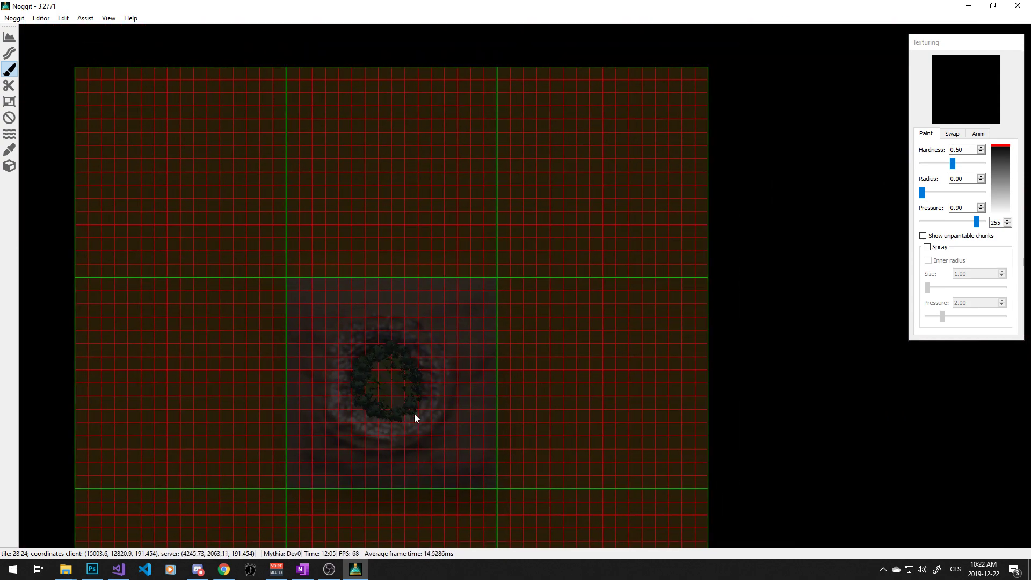
{"action": "key", "text": "d"}
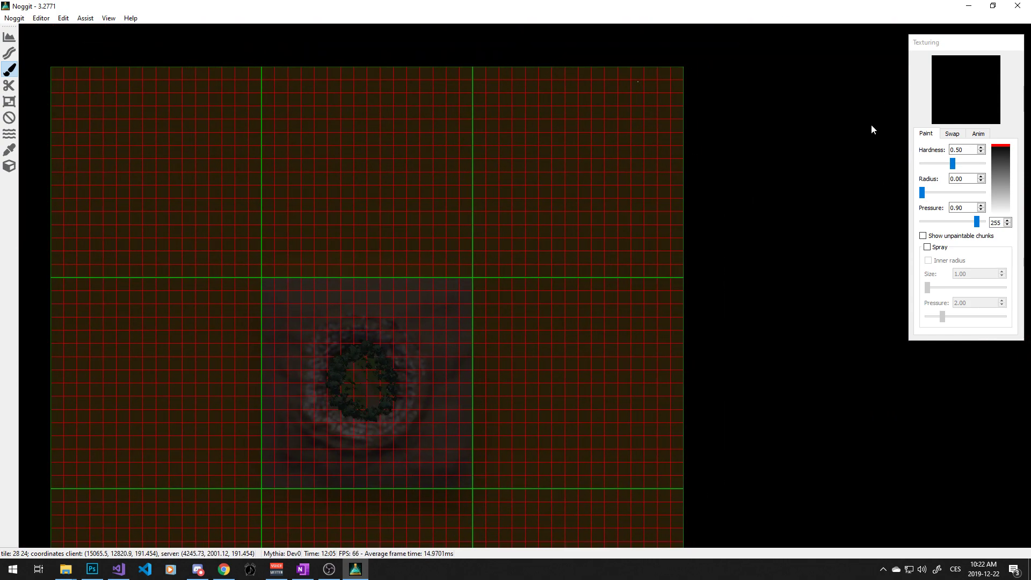
Step: Frame the whole crater tile with its grid lines, clear of the Texturing window, and capture a screenshot
{"action": "key", "text": "a"}
{"action": "key", "text": "s"}
{"action": "key", "text": "e"}
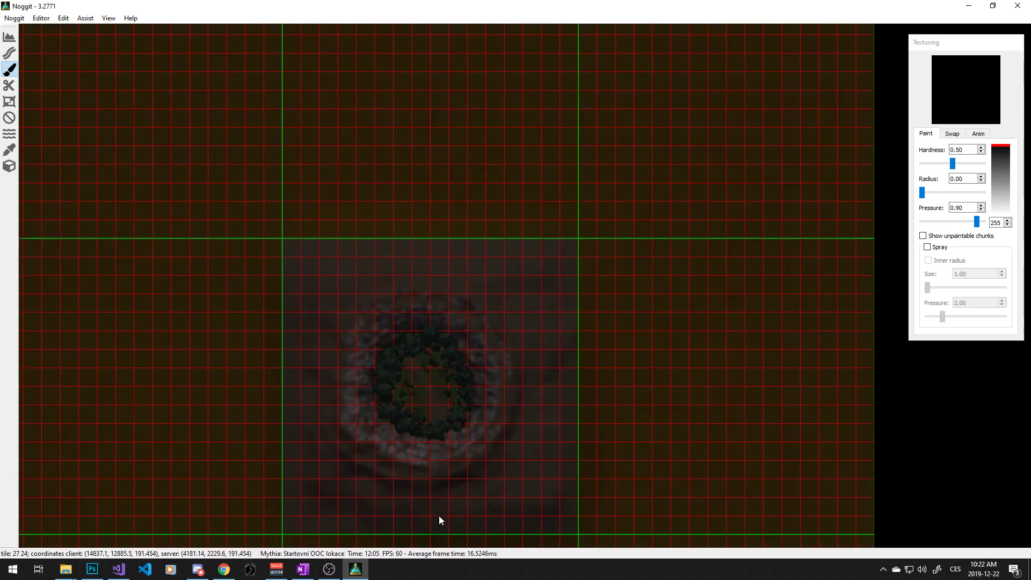
{"action": "key", "text": "a"}
{"action": "key", "text": "s"}
{"action": "key", "text": "a"}
{"action": "key", "text": "s"}
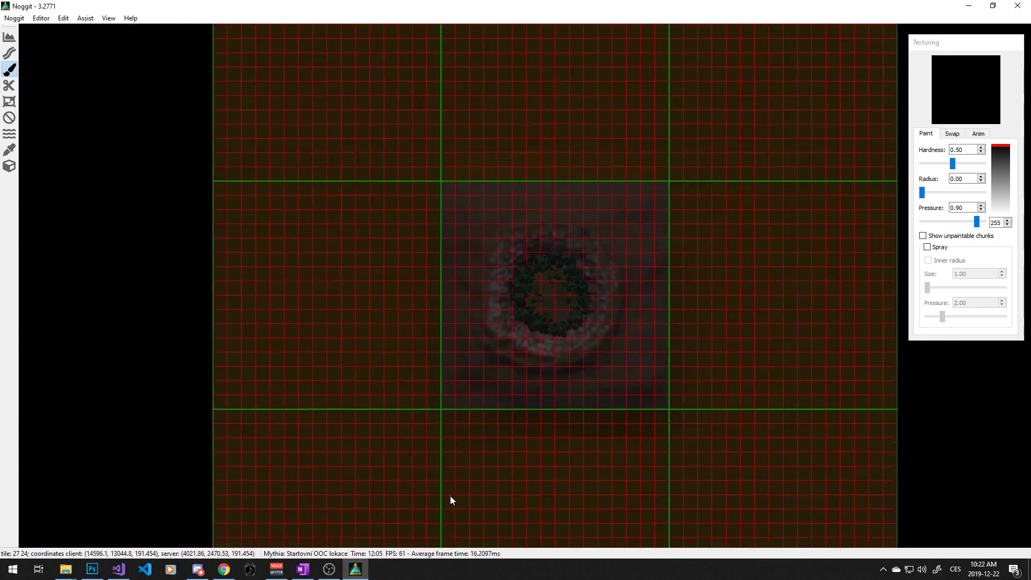
{"action": "key", "text": "e"}
{"action": "key", "text": "a"}
{"action": "key", "text": "s"}
{"action": "key", "text": "e"}
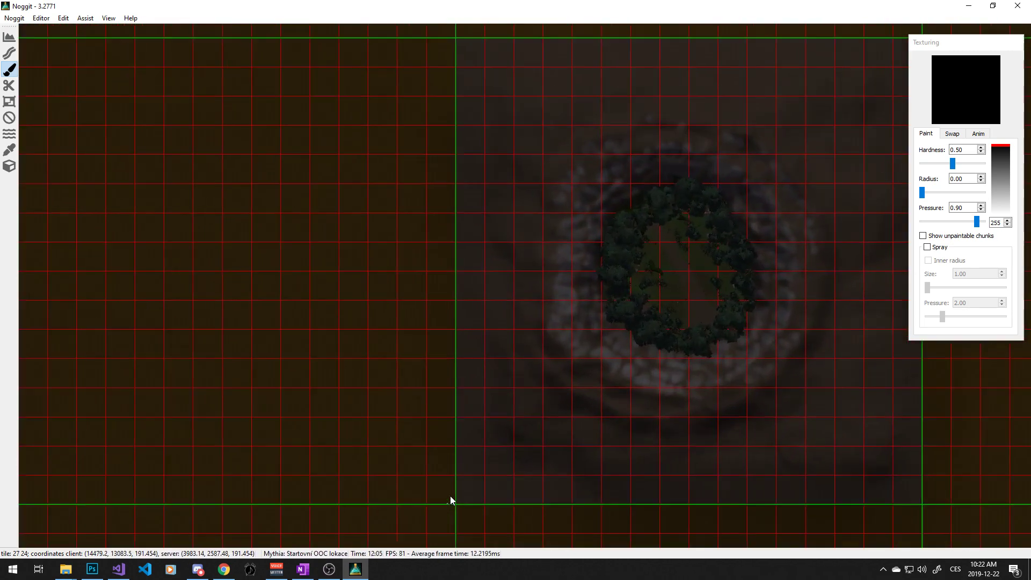
{"action": "key", "text": "q"}
{"action": "key", "text": "s"}
{"action": "key", "text": "w"}
{"action": "key", "text": "s"}
{"action": "key", "text": "a"}
{"action": "key", "text": "d"}
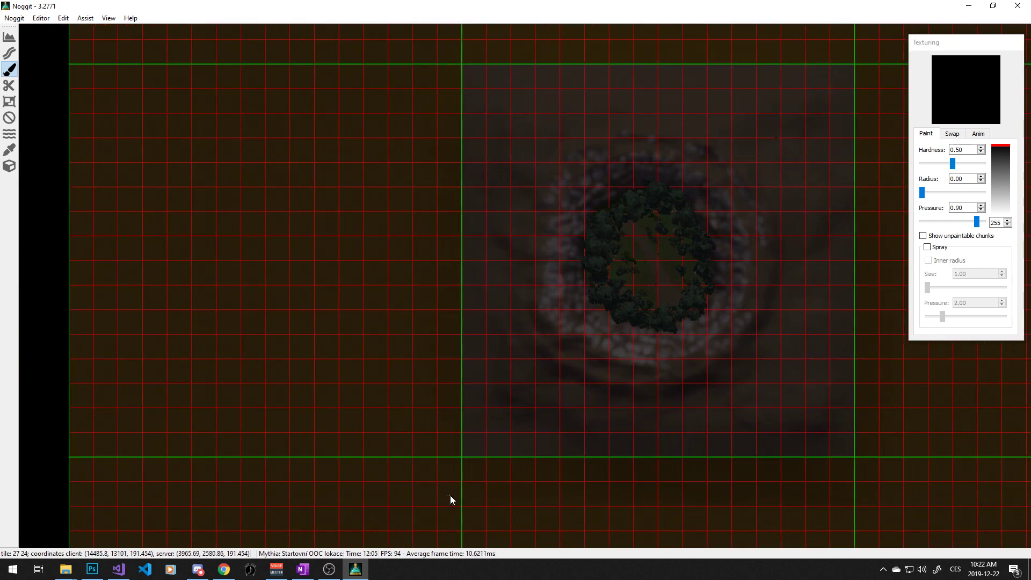
{"action": "key", "text": "Print"}
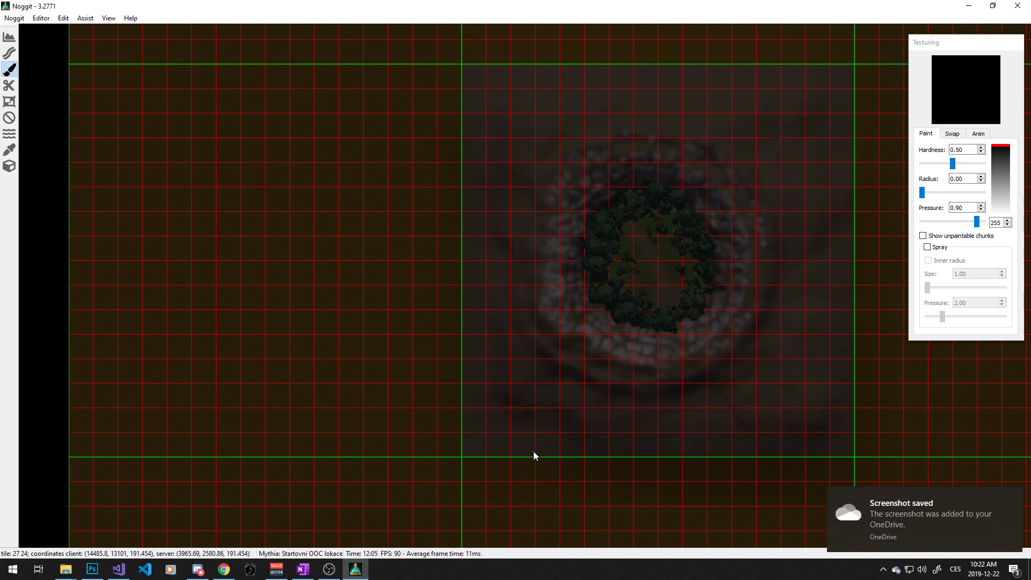
Step: Capture a second screenshot of the same view with the grid lines hidden, and turn the lines back on
{"action": "key", "text": "F7"}
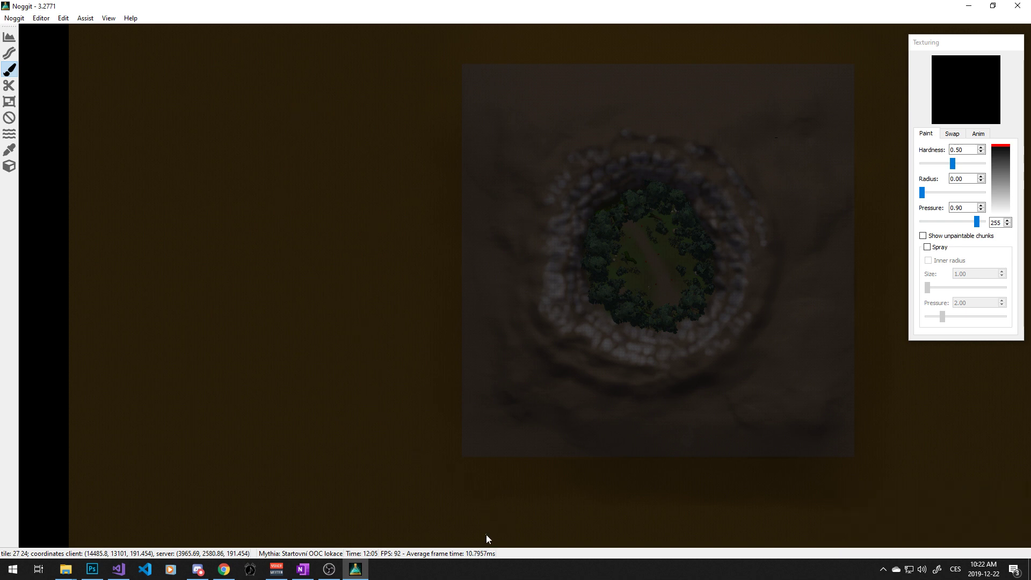
{"action": "key", "text": "Print"}
{"action": "key", "text": "F7"}
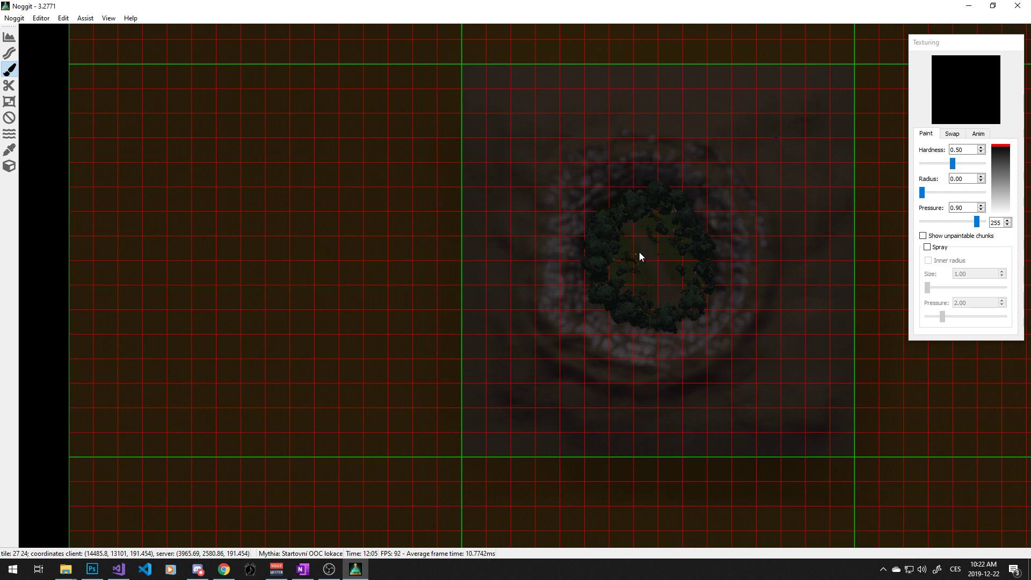
Step: Exit Noggit and open 2019-12-22 (5).png from the Screenshots folder in Photoshop
{"action": "left_click", "coordinate": [1017, 6]}
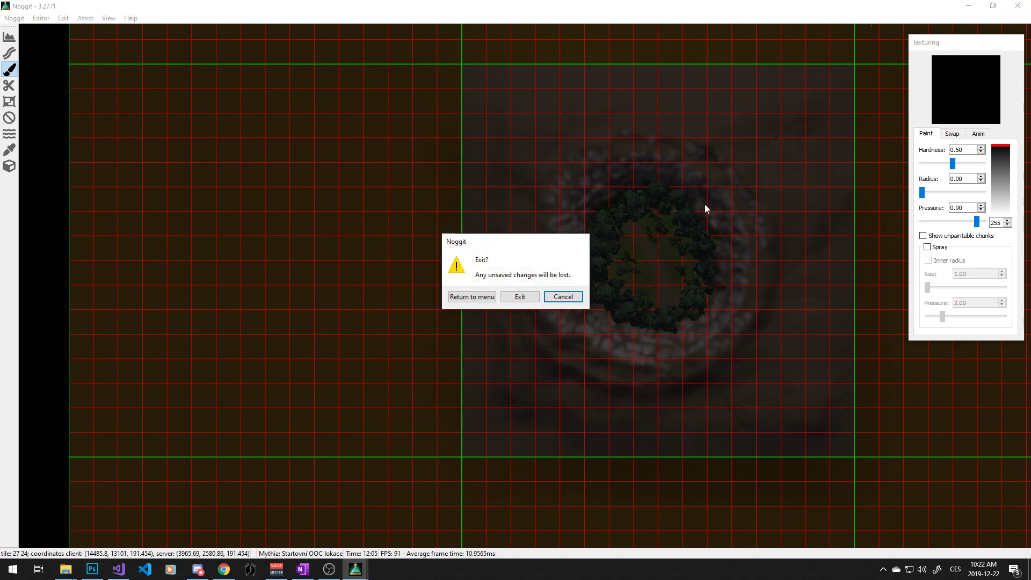
{"action": "left_click", "coordinate": [523, 297]}
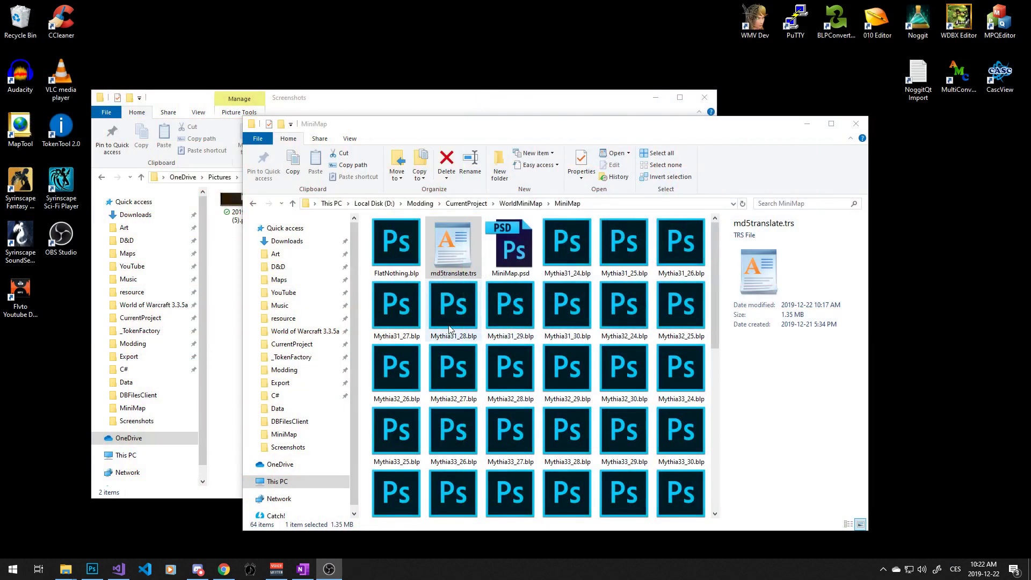
{"action": "left_click", "coordinate": [204, 308]}
{"action": "left_click", "coordinate": [244, 205]}
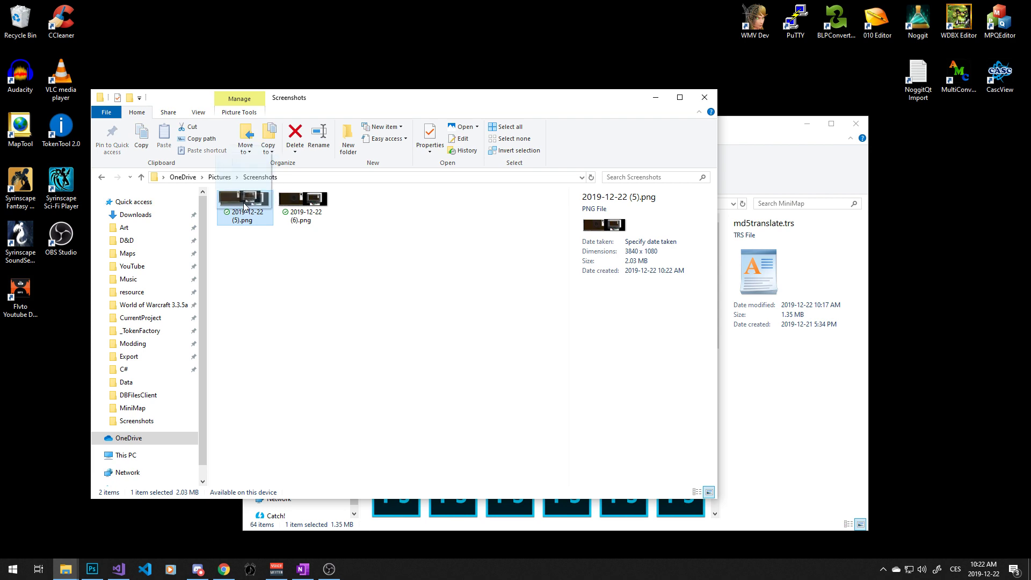
{"action": "left_click_drag", "start_coordinate": [249, 215], "coordinate": [278, 287]}
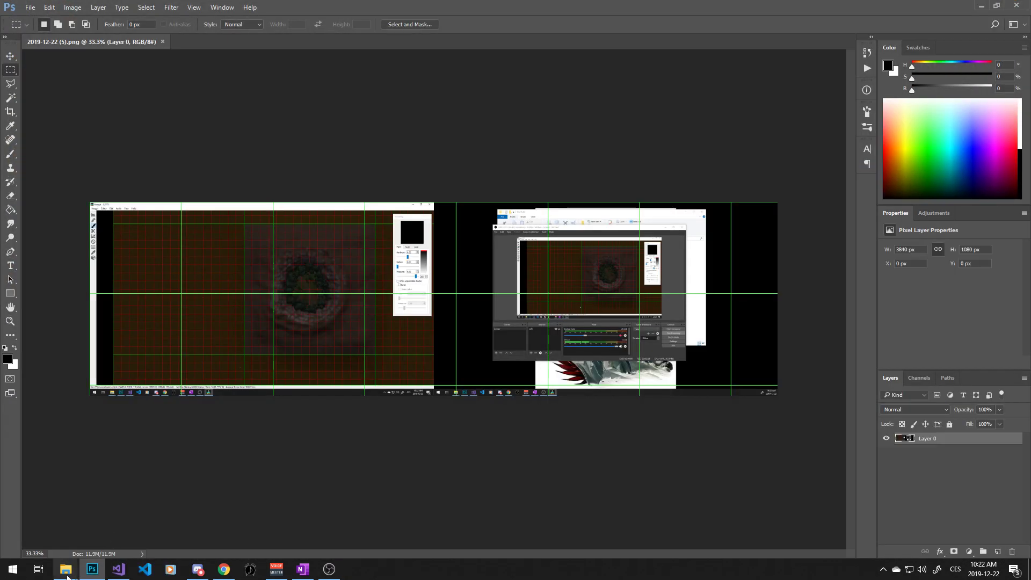
Step: Place 2019-12-22 (6).png from the Screenshots folder as a layer exactly over the first screenshot
{"action": "mouse_move", "coordinate": [66, 569]}
{"action": "left_click", "coordinate": [243, 526]}
{"action": "left_click_drag", "start_coordinate": [303, 207], "coordinate": [749, 306]}
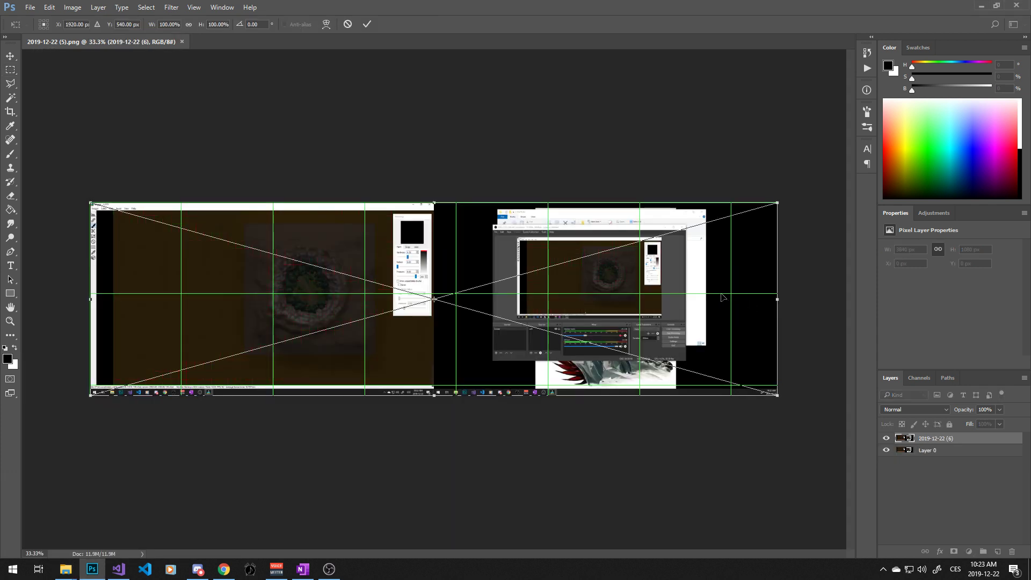
{"action": "key", "text": "Return"}
Step: Choose the rectangular marquee and hide the 2019-12-22 (6) layer to expose the screenshot with grid lines
{"action": "key", "text": "m"}
{"action": "scroll", "coordinate": [280, 309], "scroll_direction": "up", "scroll_amount": 2, "text": "alt"}
{"action": "left_click_drag", "start_coordinate": [253, 306], "coordinate": [452, 307]}
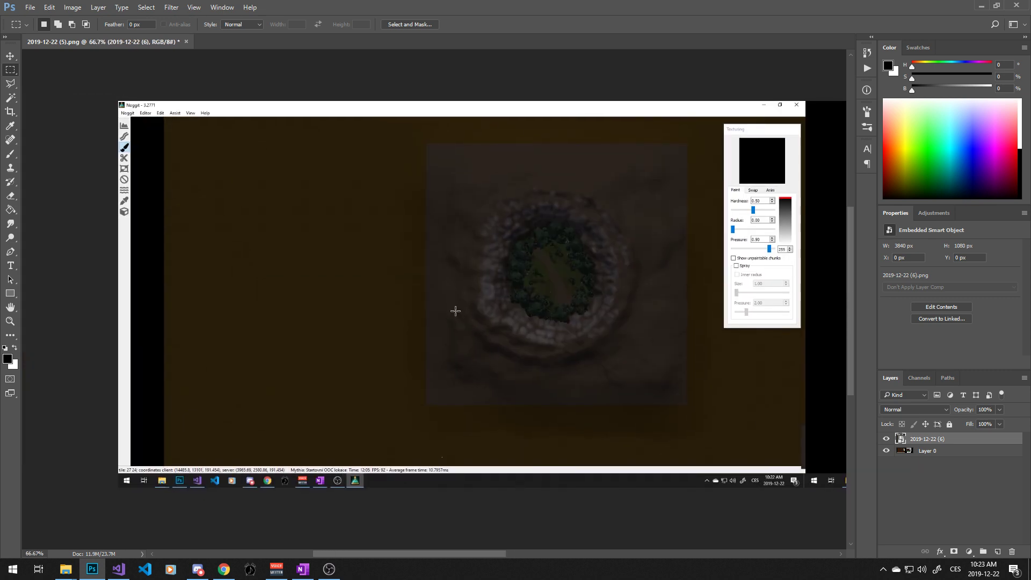
{"action": "left_click", "coordinate": [886, 440]}
{"action": "left_click", "coordinate": [886, 439]}
{"action": "left_click", "coordinate": [887, 440]}
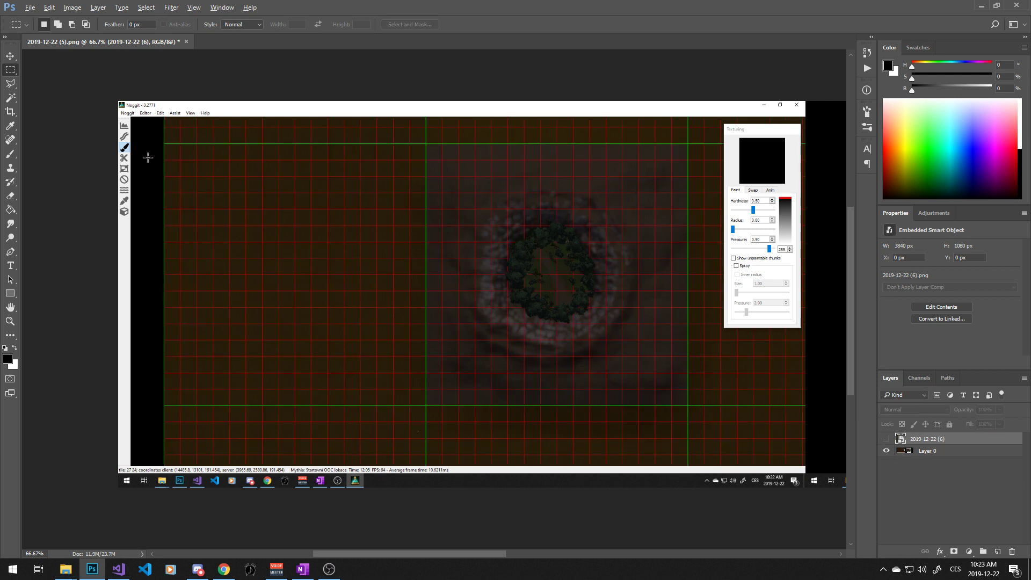
Step: Select the crater tile with a rectangular marquee spanning opposite corners of its green tile border
{"action": "scroll", "coordinate": [146, 157], "scroll_direction": "up", "scroll_amount": 1, "text": "alt"}
{"action": "left_click_drag", "start_coordinate": [693, 283], "coordinate": [387, 244]}
{"action": "scroll", "coordinate": [242, 87], "scroll_direction": "up", "scroll_amount": 1, "text": "alt"}
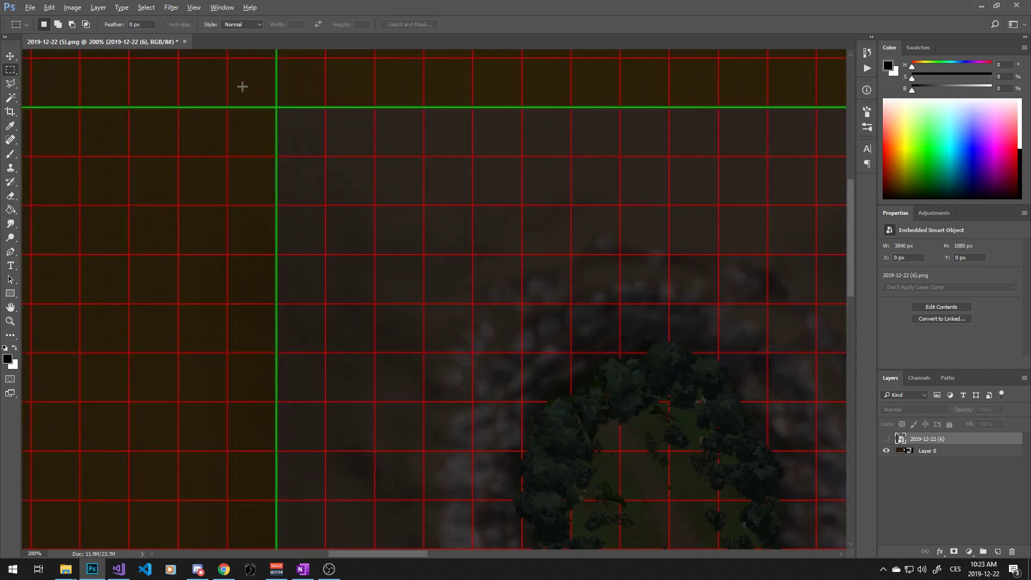
{"action": "scroll", "coordinate": [254, 95], "scroll_direction": "up", "scroll_amount": 4, "text": "alt"}
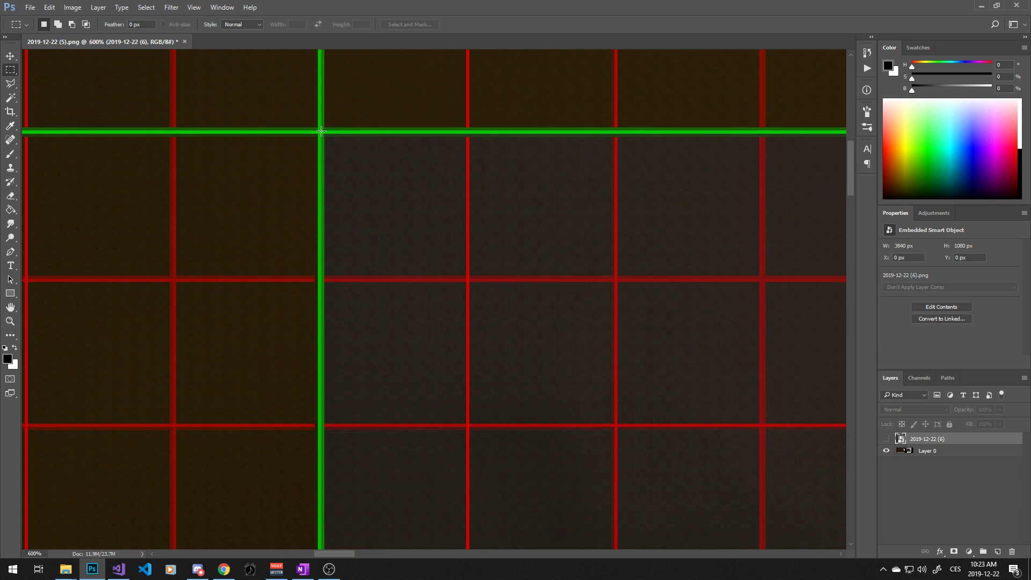
{"action": "left_click_drag", "start_coordinate": [321, 131], "coordinate": [453, 422]}
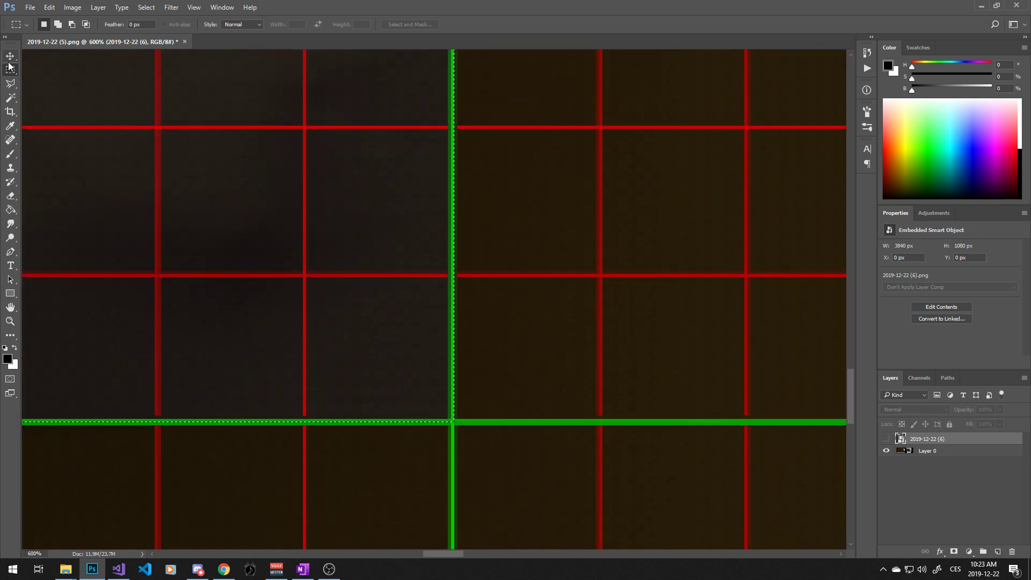
{"action": "scroll", "coordinate": [682, 266], "scroll_direction": "down", "scroll_amount": 3, "text": "alt"}
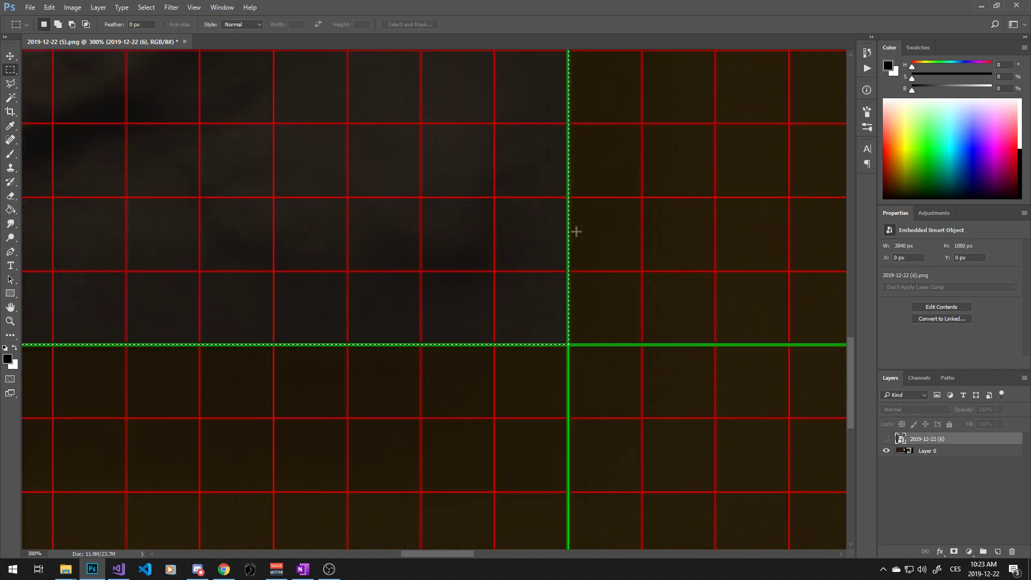
{"action": "scroll", "coordinate": [513, 223], "scroll_direction": "down", "scroll_amount": 3, "text": "alt"}
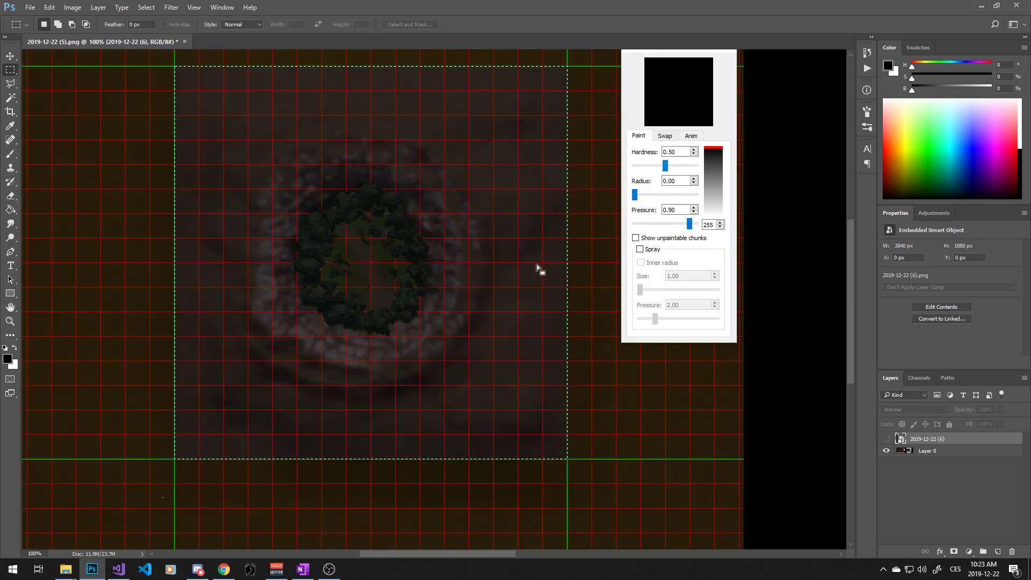
Step: Show the 2019-12-22 (6) layer again and copy the selected tile area from it
{"action": "left_click", "coordinate": [886, 438]}
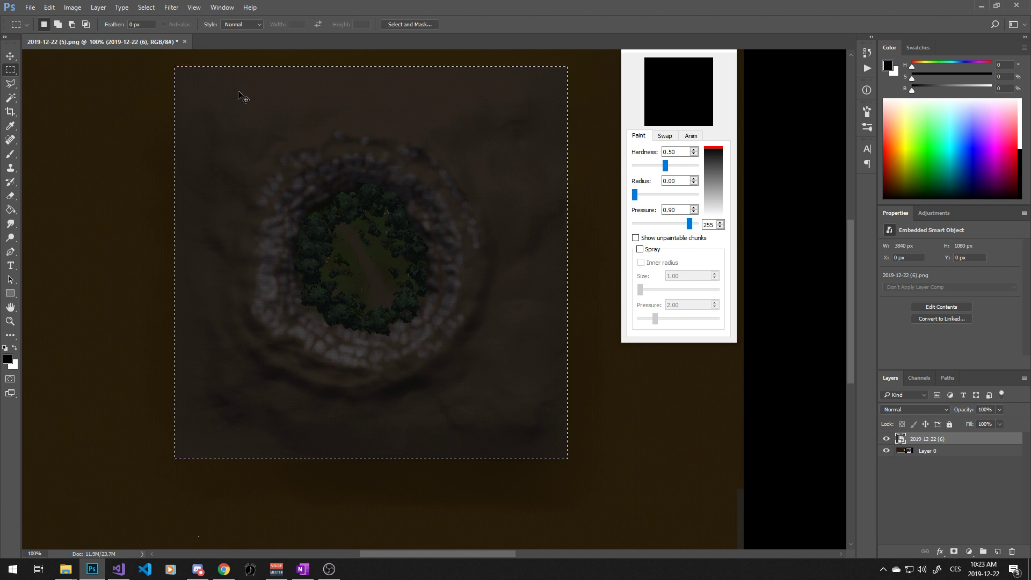
{"action": "key", "text": "ctrl+shift+n"}
{"action": "left_click", "coordinate": [601, 190]}
Step: Create a new white RGB document 512 pixels wide and 512 pixels high at 96 pixels/inch
{"action": "key", "text": "ctrl+n"}
{"action": "left_click", "coordinate": [418, 252]}
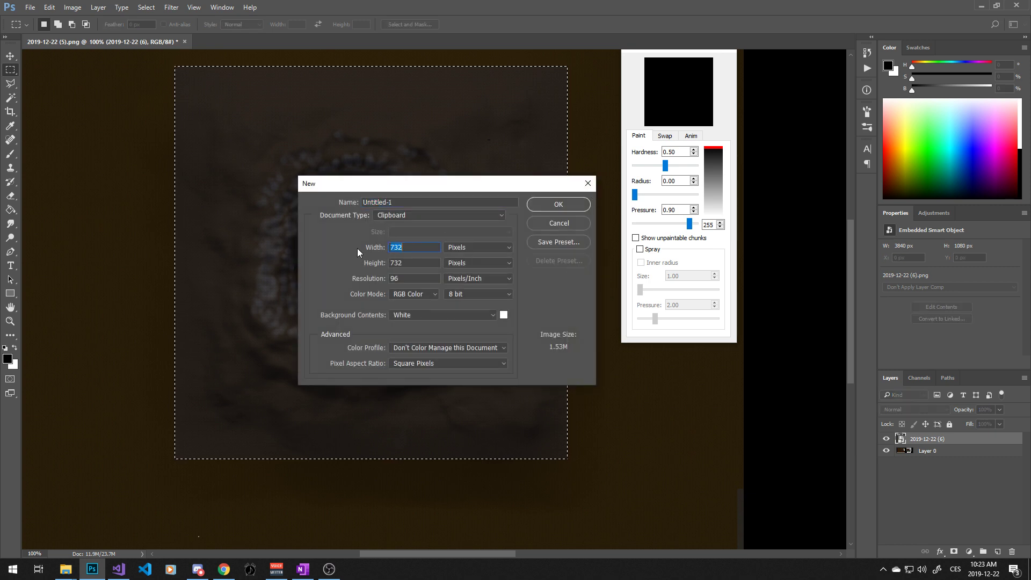
{"action": "type", "text": "512"}
{"action": "key", "text": "Tab"}
{"action": "type", "text": "512"}
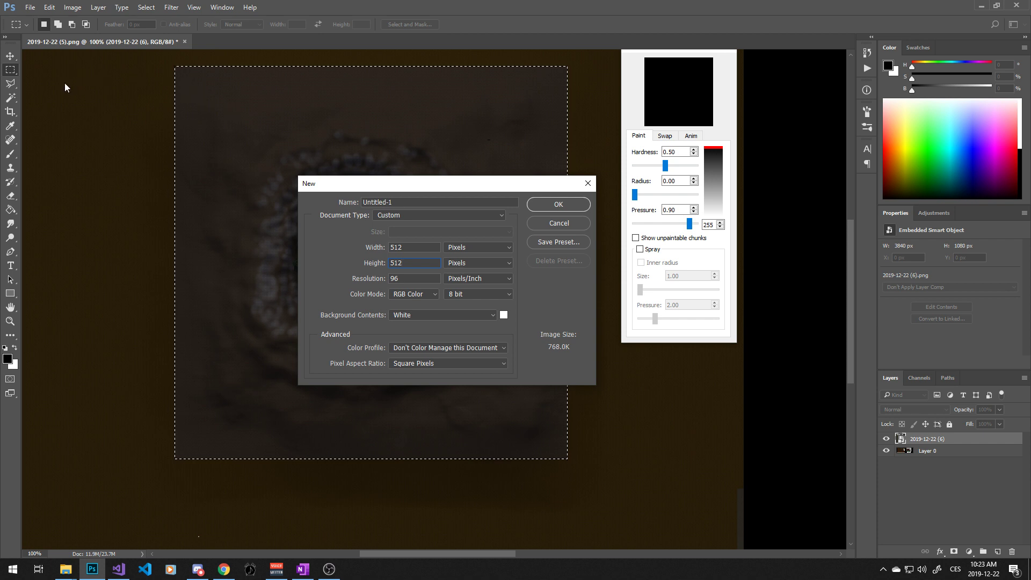
{"action": "left_click", "coordinate": [544, 203]}
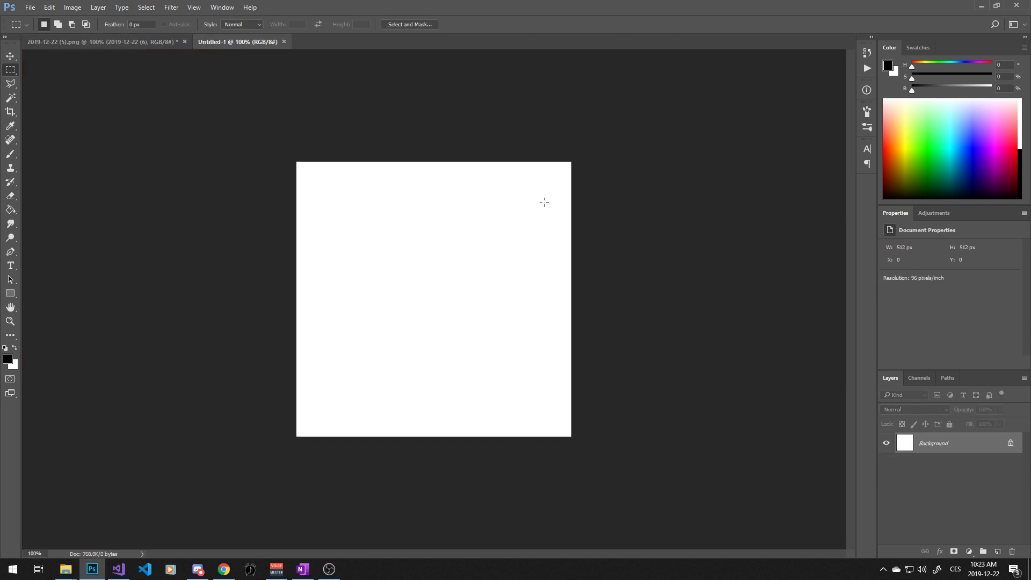
Step: Paste the copied tile and scale it down to 512 × 512 px so it fills the canvas
{"action": "key", "text": "ctrl+v"}
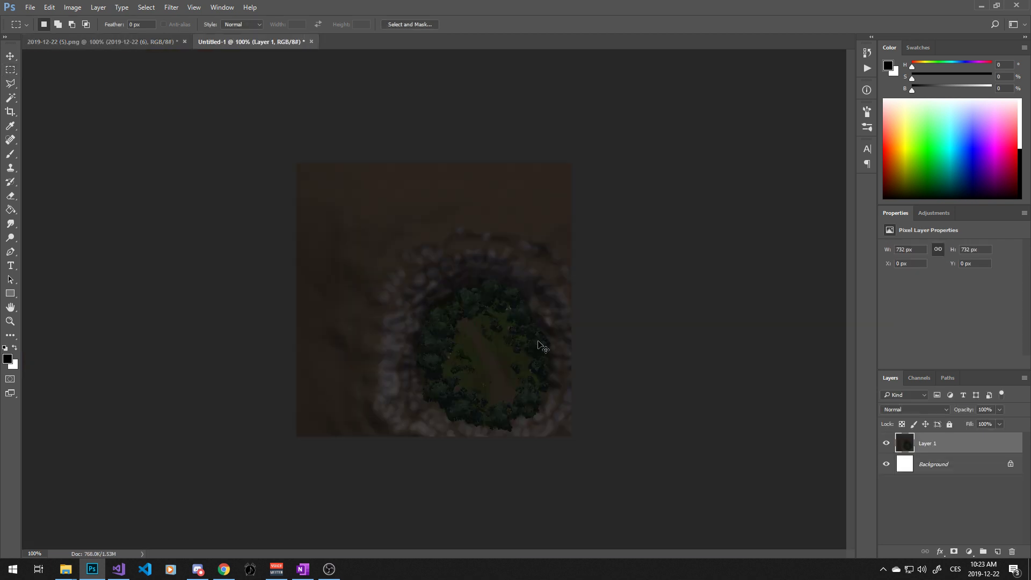
{"action": "key", "text": "ctrl+t"}
{"action": "left_click_drag", "start_coordinate": [297, 162], "coordinate": [373, 239], "text": "shift"}
{"action": "left_click_drag", "start_coordinate": [451, 315], "coordinate": [382, 251]}
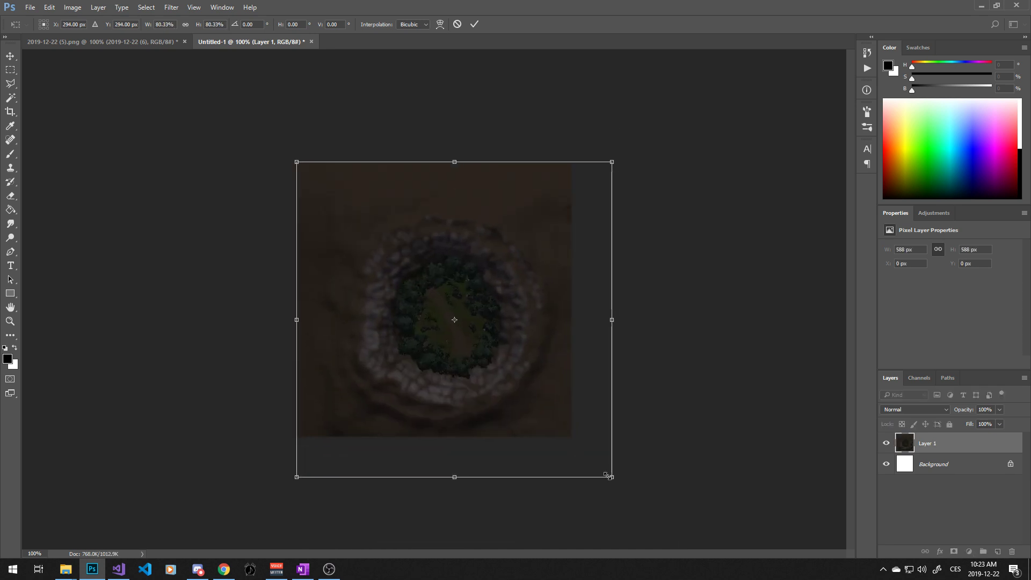
{"action": "left_click_drag", "start_coordinate": [611, 475], "coordinate": [573, 436]}
{"action": "key", "text": "Return"}
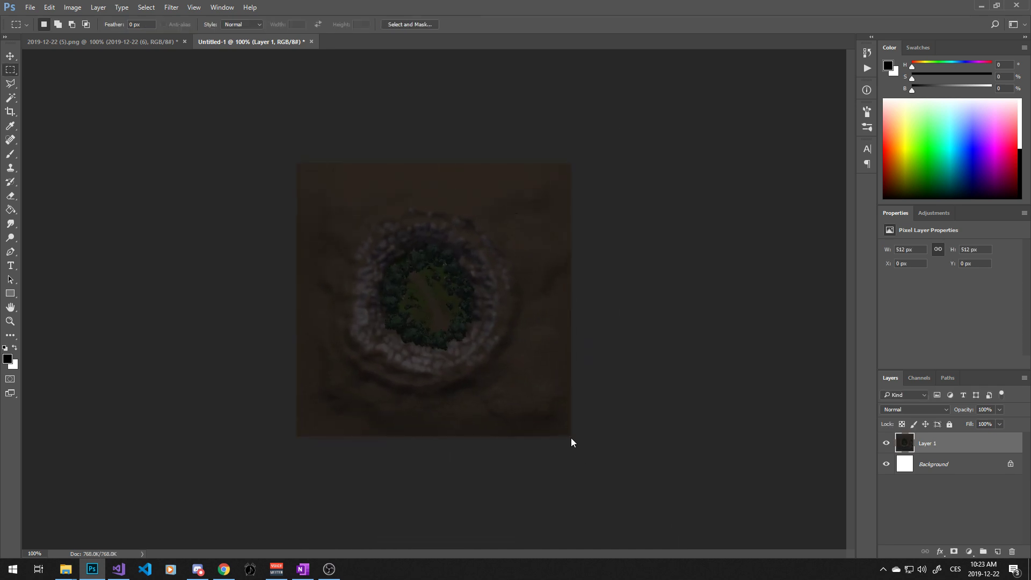
Step: Duplicate the tile layer three times to make its edges opaque and inspect the canvas borders
{"action": "scroll", "coordinate": [358, 242], "scroll_direction": "up", "scroll_amount": 8, "text": "alt"}
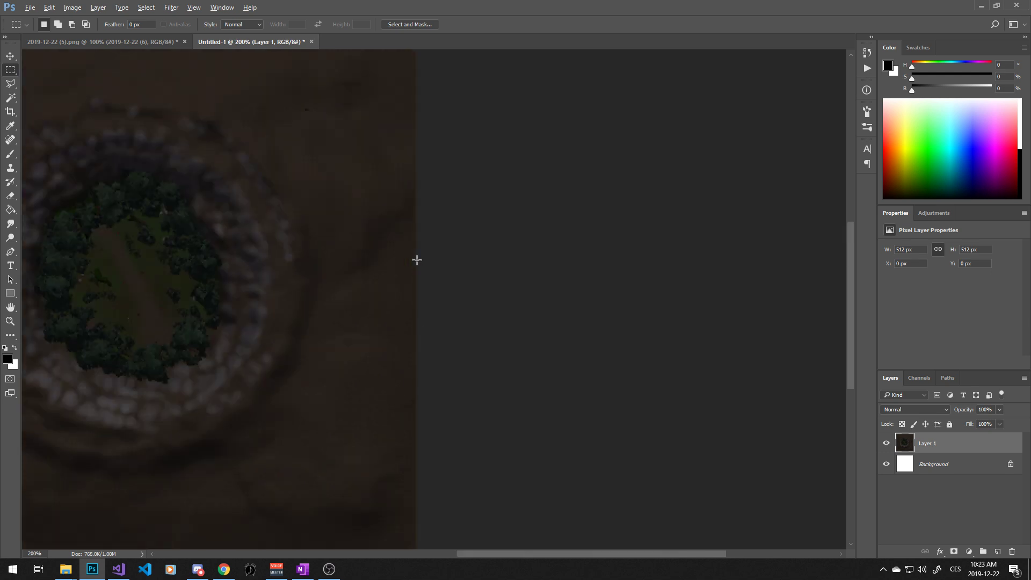
{"action": "scroll", "coordinate": [408, 279], "scroll_direction": "down", "scroll_amount": 8, "text": "alt"}
{"action": "scroll", "coordinate": [418, 260], "scroll_direction": "up", "scroll_amount": 2, "text": "alt"}
{"action": "scroll", "coordinate": [429, 263], "scroll_direction": "down", "scroll_amount": 2, "text": "alt"}
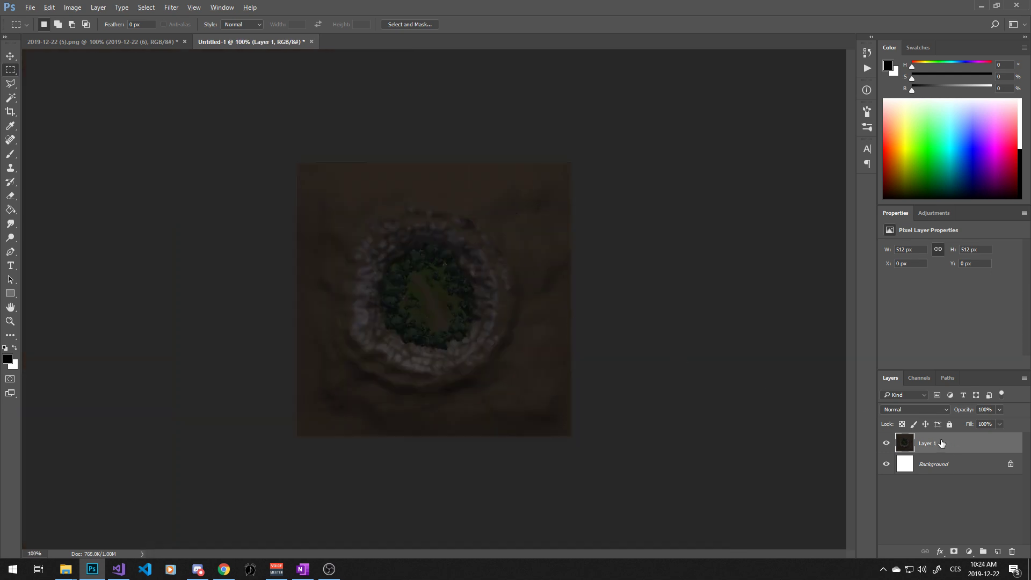
{"action": "left_click_drag", "start_coordinate": [941, 443], "coordinate": [930, 472], "text": "alt"}
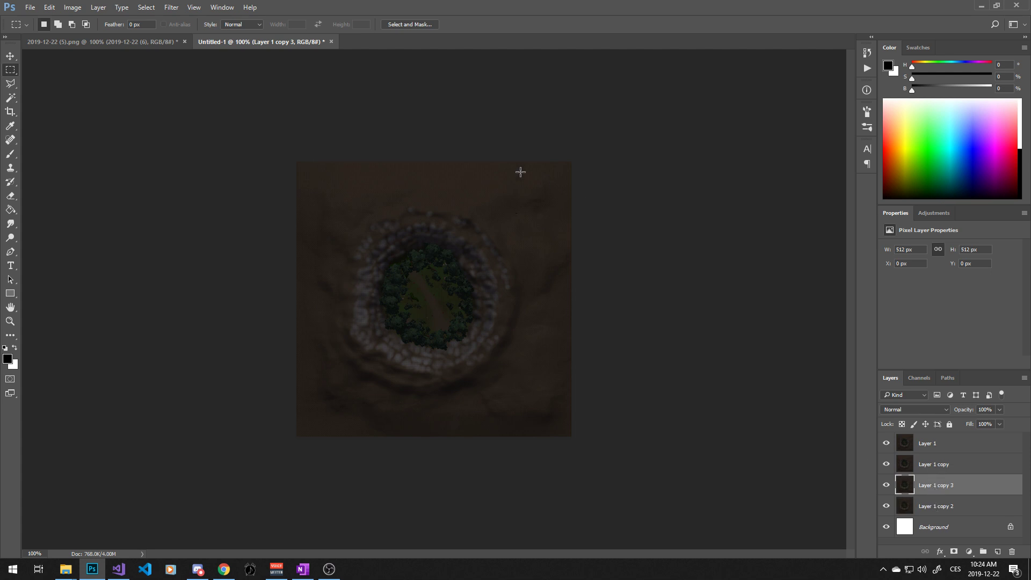
{"action": "scroll", "coordinate": [521, 171], "scroll_direction": "up", "scroll_amount": 8, "text": "alt"}
{"action": "scroll", "coordinate": [374, 234], "scroll_direction": "down", "scroll_amount": 1, "text": "alt"}
{"action": "scroll", "coordinate": [375, 168], "scroll_direction": "up", "scroll_amount": 5}
{"action": "scroll", "coordinate": [375, 168], "scroll_direction": "left", "scroll_amount": 2}
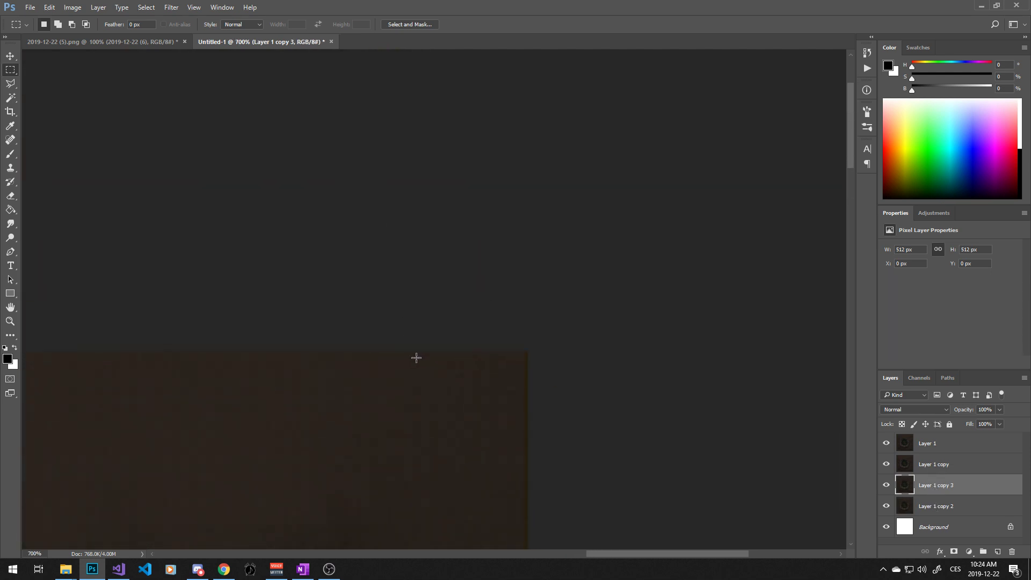
{"action": "scroll", "coordinate": [417, 408], "scroll_direction": "down", "scroll_amount": 9, "text": "alt"}
{"action": "scroll", "coordinate": [404, 281], "scroll_direction": "up", "scroll_amount": 4, "text": "alt"}
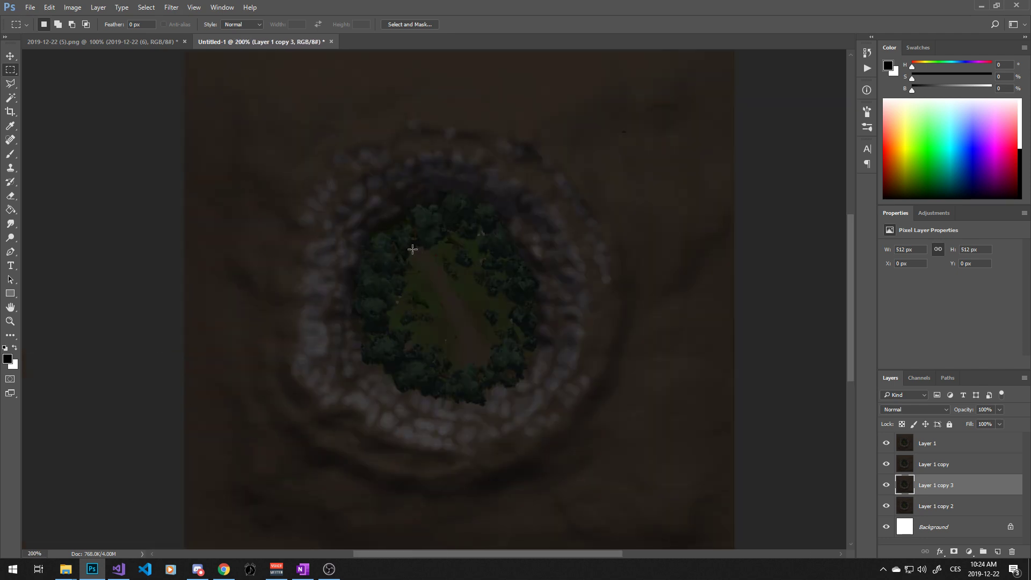
{"action": "scroll", "coordinate": [485, 264], "scroll_direction": "down", "scroll_amount": 1, "text": "alt"}
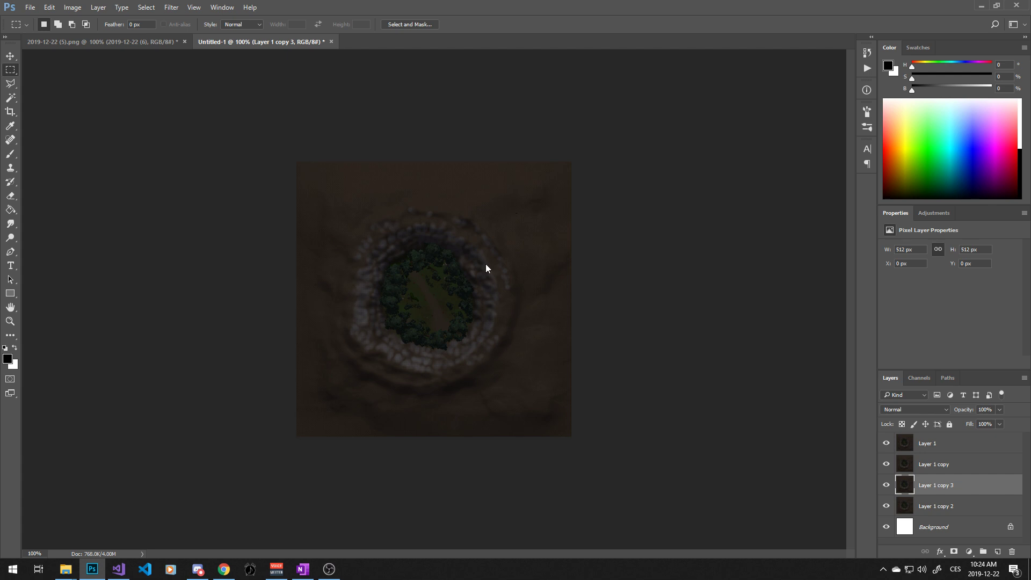
Step: Start saving the document as BLP in the MiniMap folder, taking Mythia31_24.blp as the base file name
{"action": "key", "text": "ctrl+s"}
{"action": "left_click", "coordinate": [420, 401]}
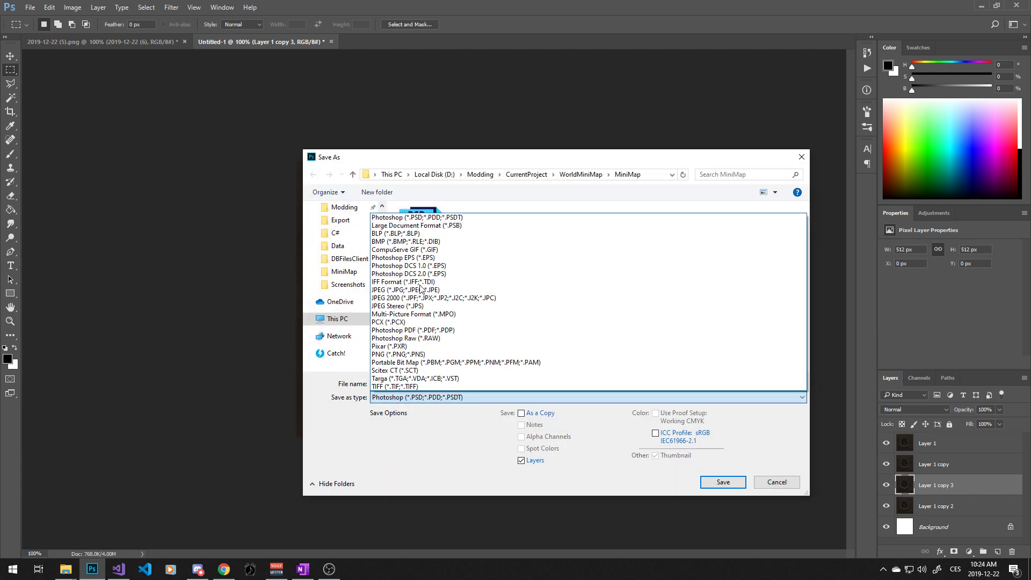
{"action": "left_click", "coordinate": [404, 239]}
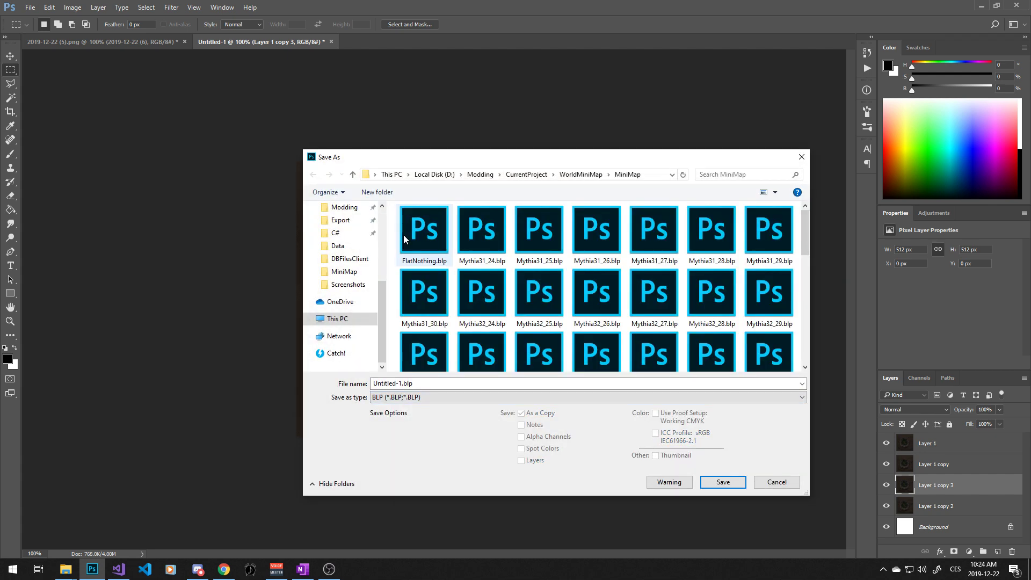
{"action": "left_click", "coordinate": [480, 255]}
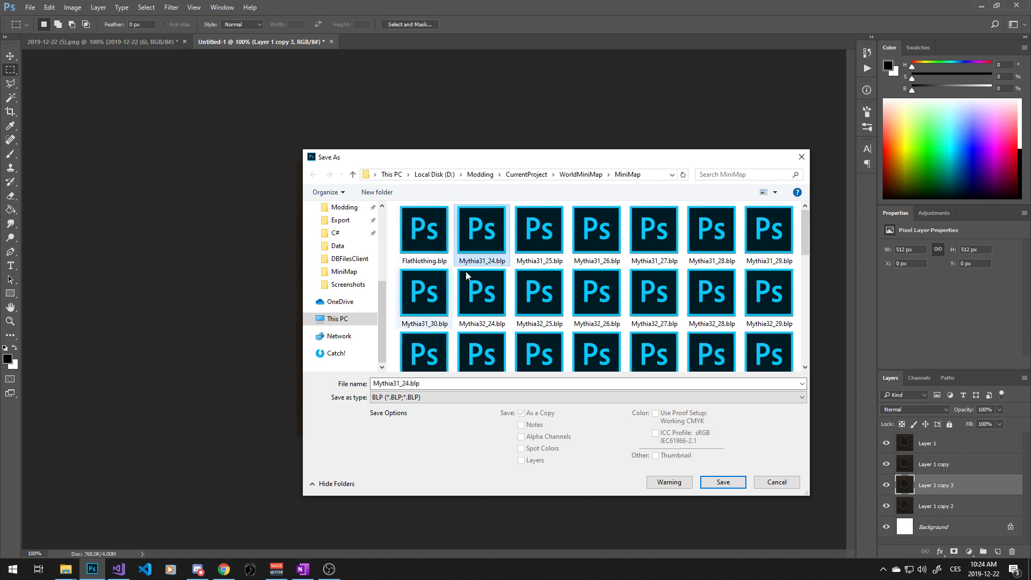
Step: Change the file name to Mythia27_24.blp and save the minimap tile
{"action": "left_click", "coordinate": [400, 383]}
{"action": "left_click", "coordinate": [399, 383]}
{"action": "key", "text": "shift+Tab"}
{"action": "key", "text": "Left"}
{"action": "key", "text": "Left"}
{"action": "key", "text": "Left"}
{"action": "key", "text": "Left"}
{"action": "key", "text": "Left"}
{"action": "key", "text": "Left"}
{"action": "key", "text": "Left"}
{"action": "key", "text": "BackSpace"}
{"action": "key", "text": "BackSpace"}
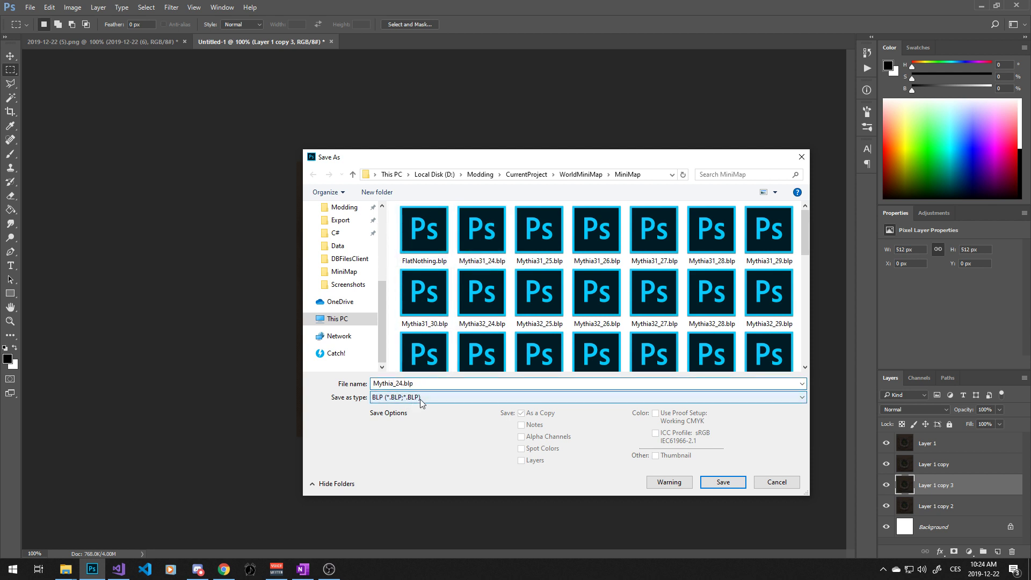
{"action": "type", "text": "27"}
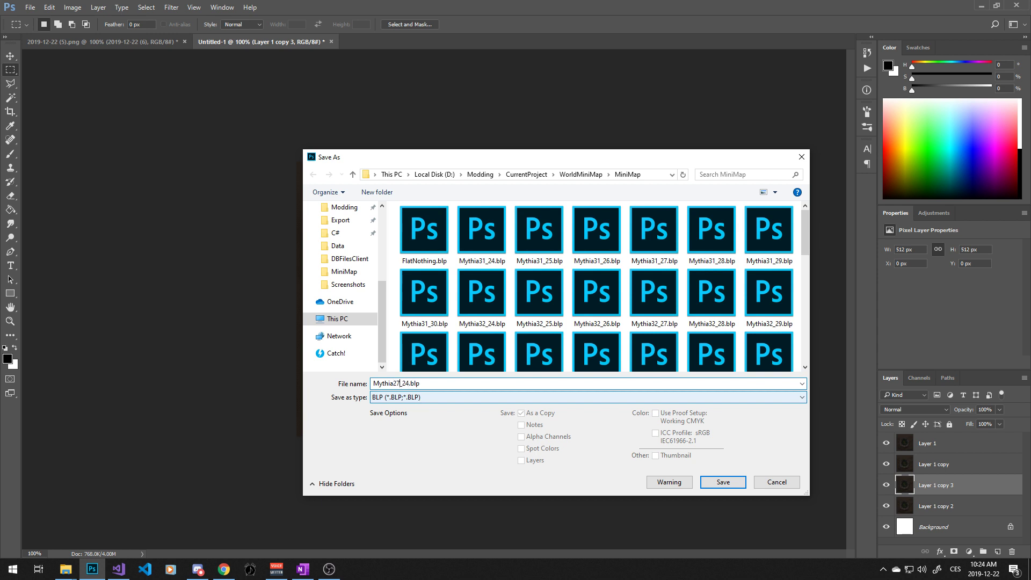
{"action": "left_click_drag", "start_coordinate": [374, 382], "coordinate": [406, 382]}
{"action": "left_click", "coordinate": [398, 383]}
{"action": "left_click", "coordinate": [730, 482]}
{"action": "left_click", "coordinate": [535, 168]}
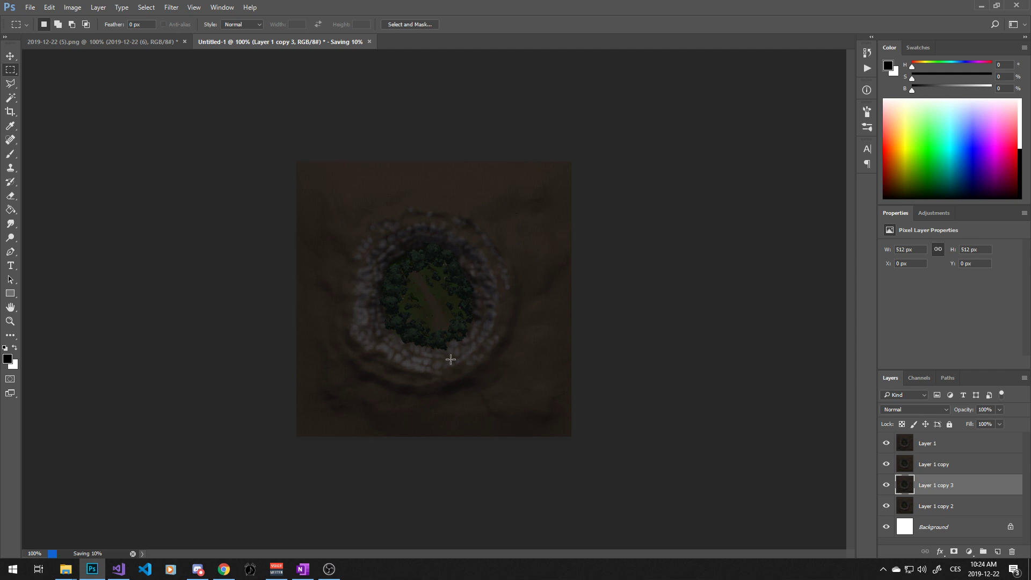
Step: Switch to File Explorer, delete all files in the Screenshots folder and return to the MiniMap folder
{"action": "left_click", "coordinate": [981, 6]}
{"action": "left_click", "coordinate": [789, 460]}
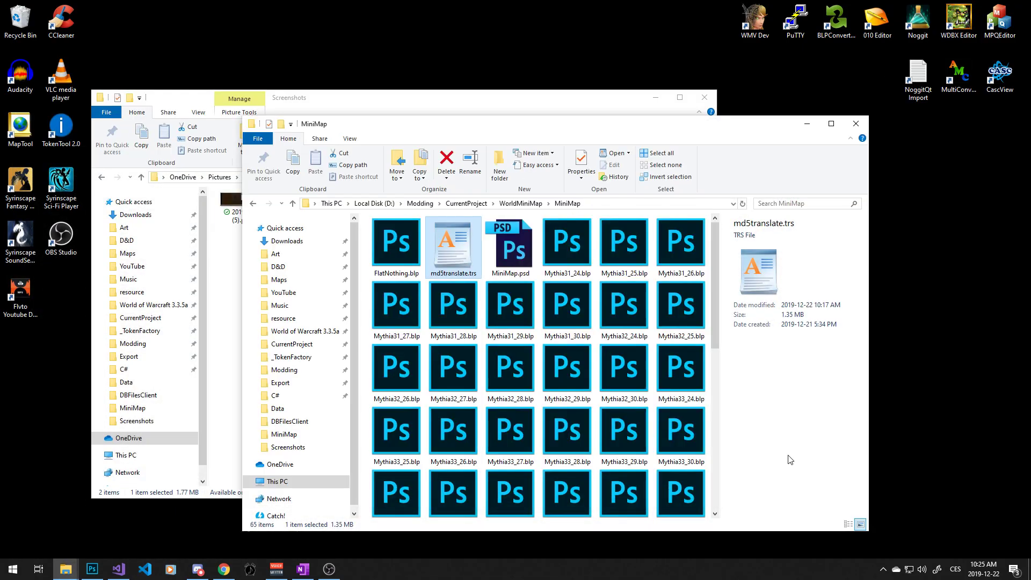
{"action": "left_click", "coordinate": [225, 245]}
{"action": "key", "text": "ctrl+a"}
{"action": "key", "text": "Delete"}
{"action": "left_click", "coordinate": [734, 440]}
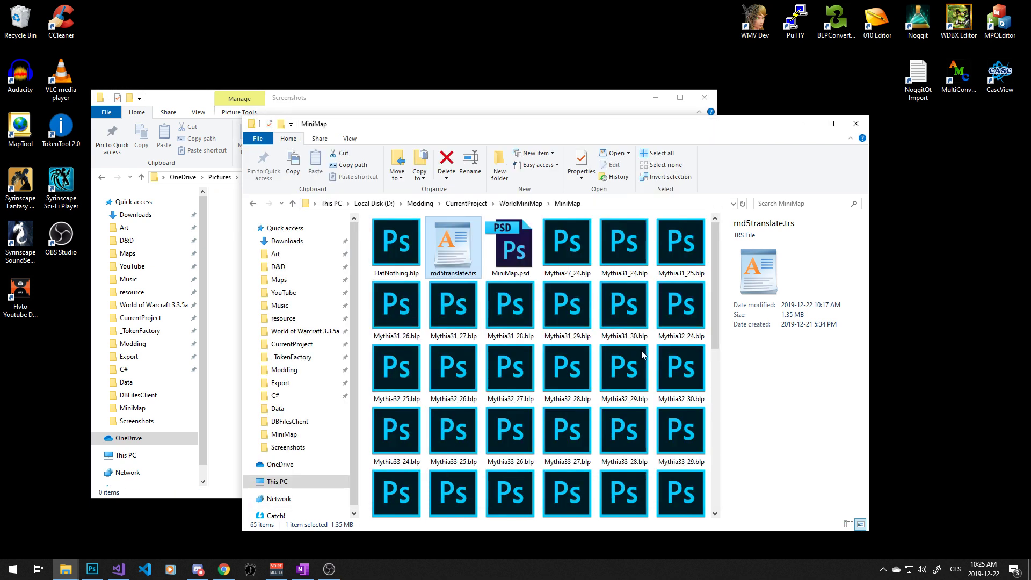
Step: Open patch-z.mpq in MPQ Editor and locate md5translate.trs in its Textures\Minimap folder
{"action": "left_click", "coordinate": [565, 247]}
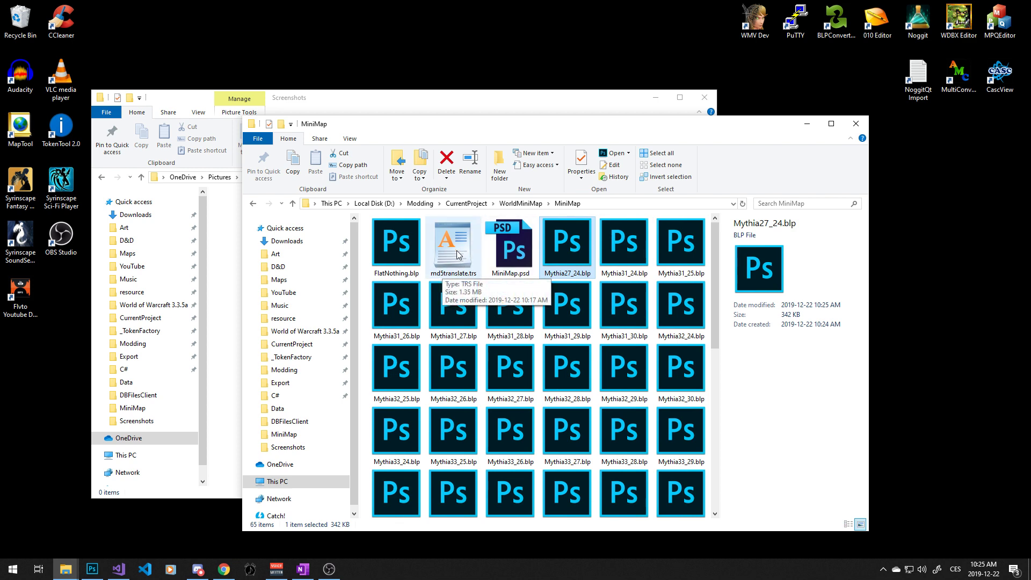
{"action": "double_click", "coordinate": [1000, 21]}
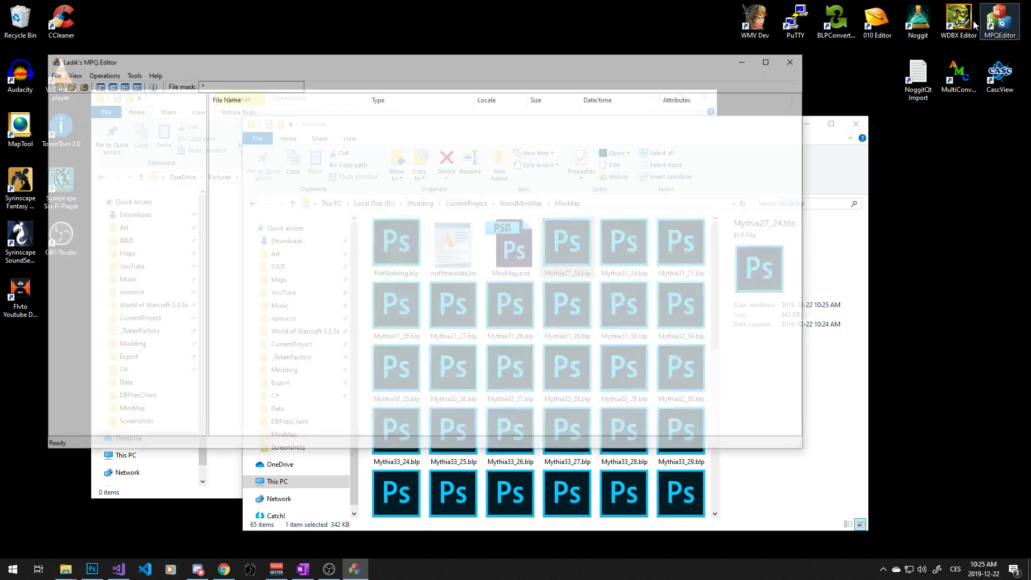
{"action": "left_click", "coordinate": [70, 86]}
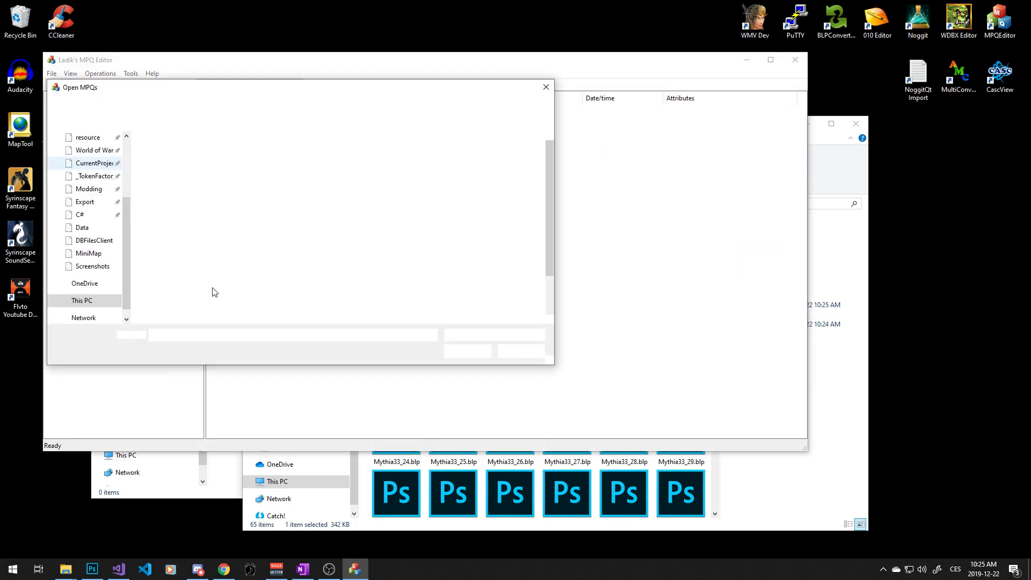
{"action": "double_click", "coordinate": [218, 320]}
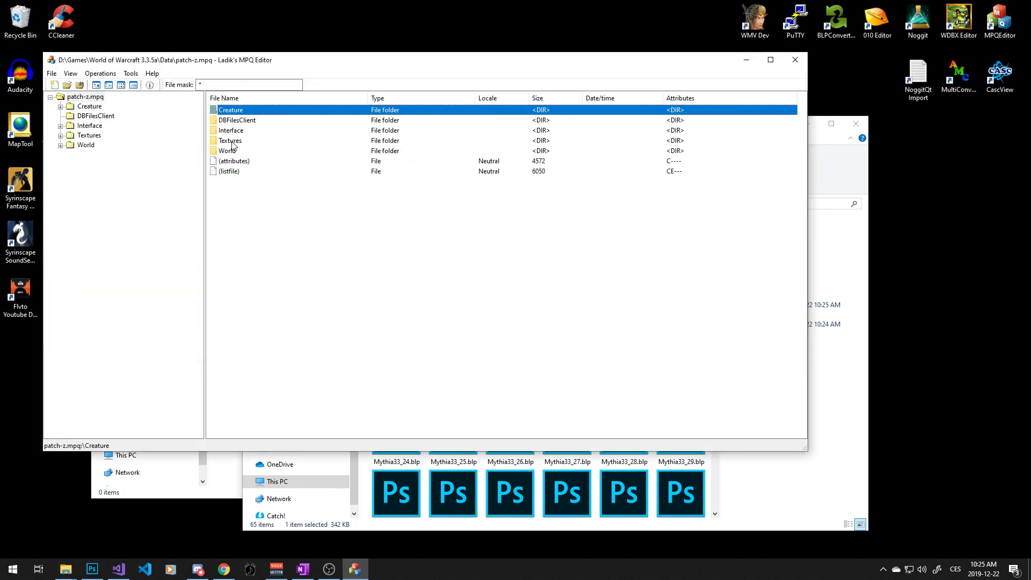
{"action": "left_click", "coordinate": [231, 140]}
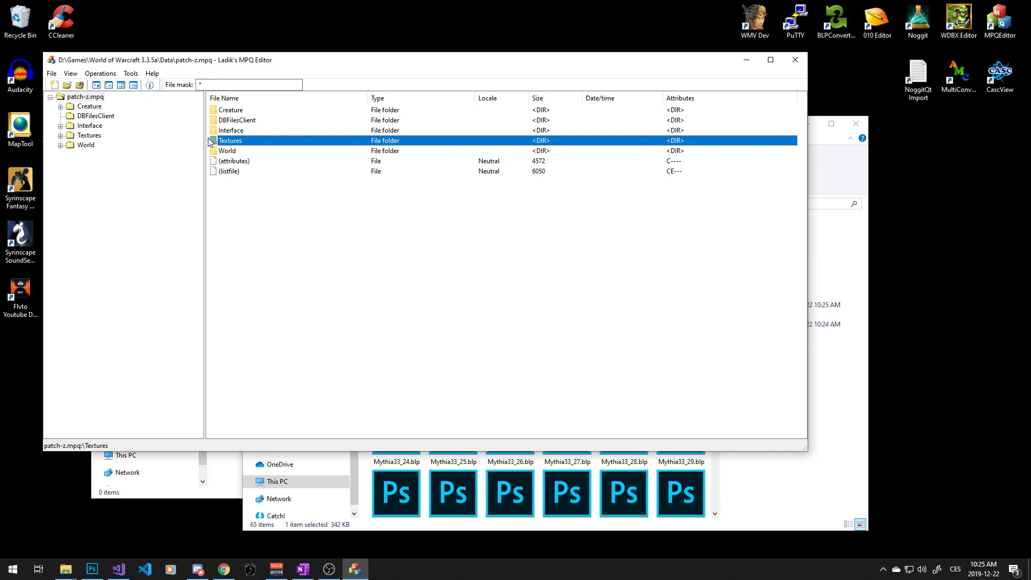
{"action": "double_click", "coordinate": [212, 141]}
{"action": "double_click", "coordinate": [213, 109]}
{"action": "left_click", "coordinate": [224, 121]}
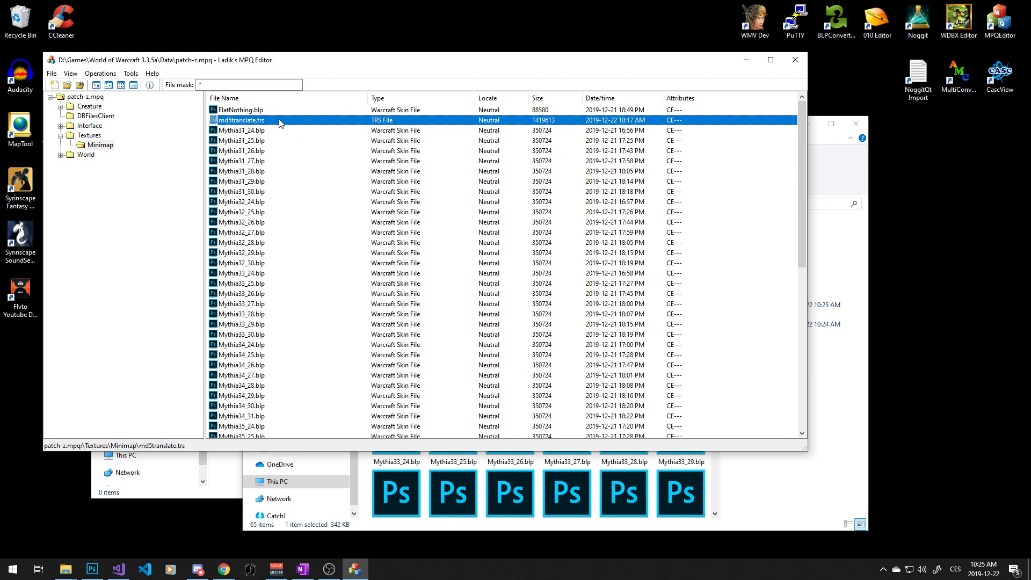
Step: Open md5translate.trs from the MiniMap folder in WordPad and go to the start of the Azeroth section
{"action": "left_click", "coordinate": [770, 499]}
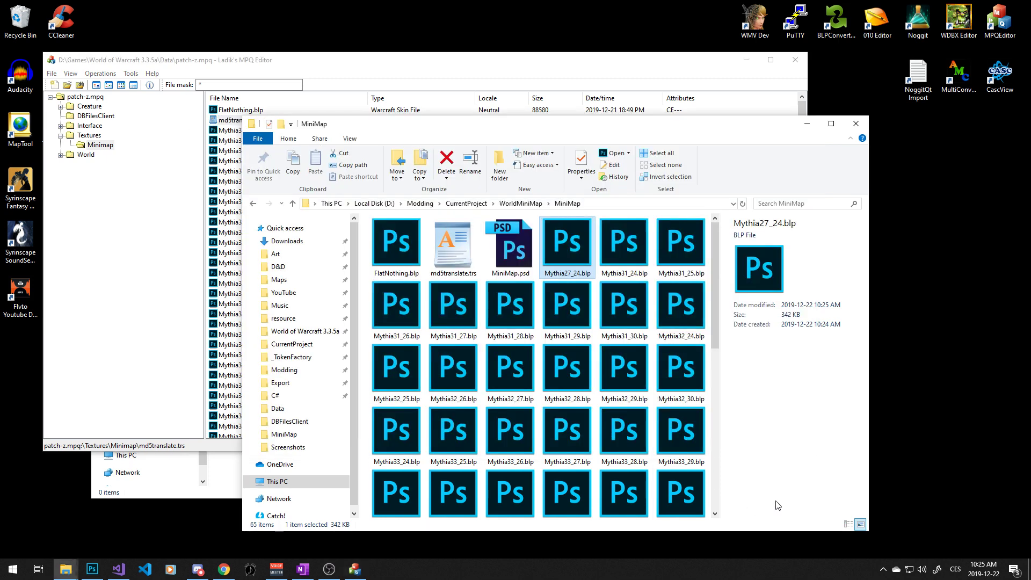
{"action": "left_click", "coordinate": [454, 258]}
{"action": "double_click", "coordinate": [458, 246]}
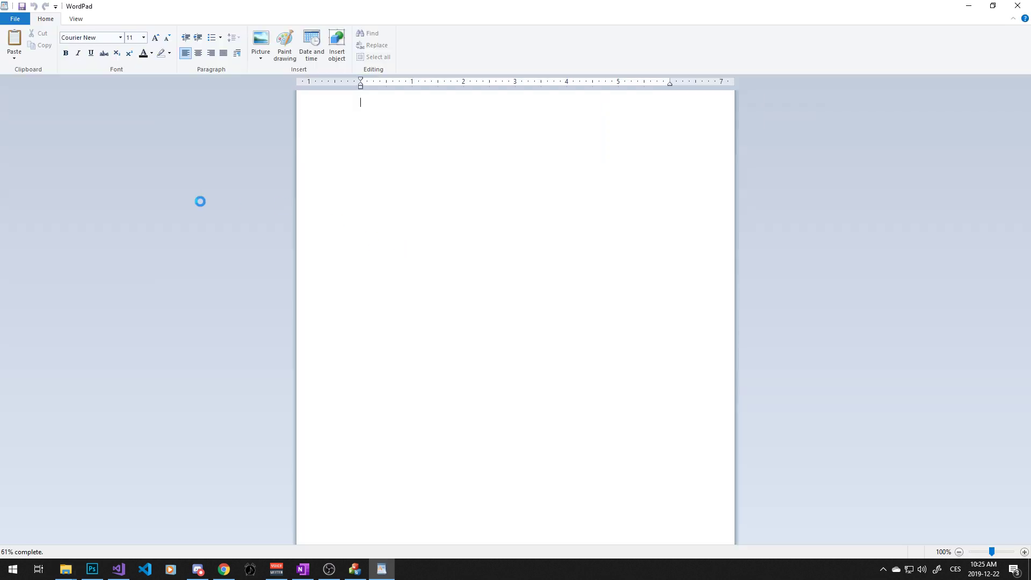
{"action": "scroll", "coordinate": [433, 236], "scroll_direction": "down", "scroll_amount": 20}
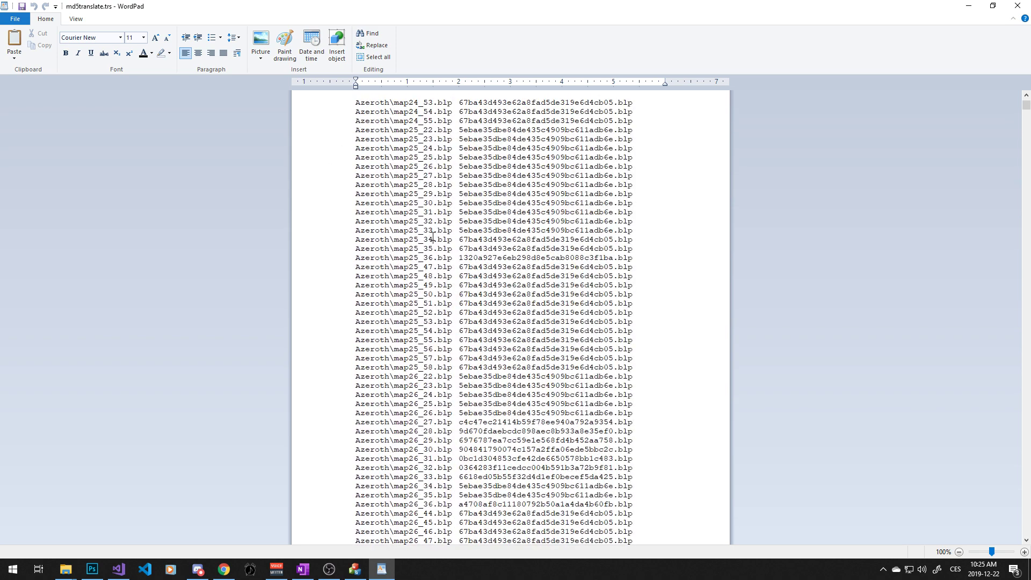
{"action": "scroll", "coordinate": [439, 239], "scroll_direction": "up", "scroll_amount": 7}
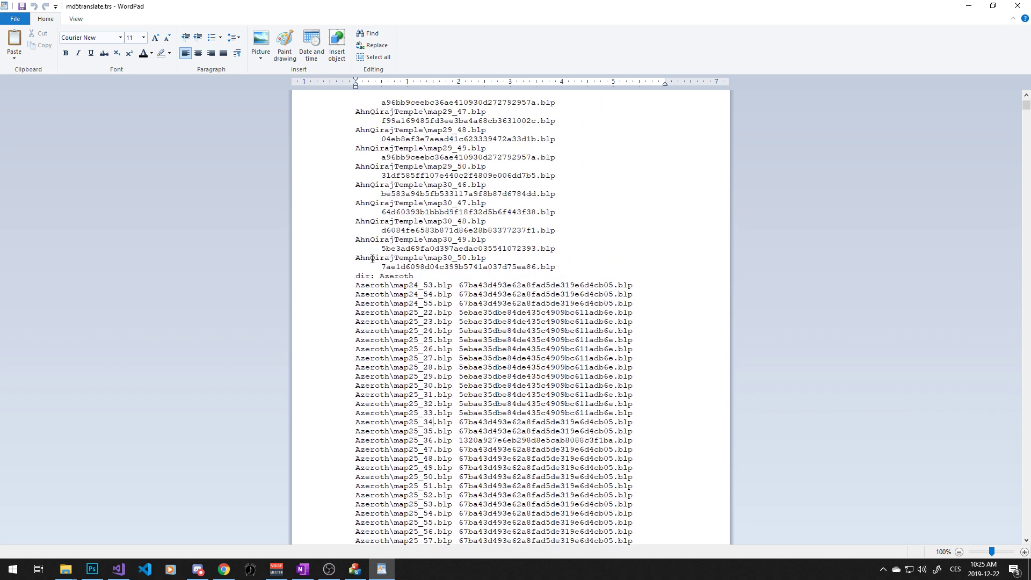
Step: Examine the Azeroth section's directory line, map tile paths and the BLP file names assigned to them
{"action": "left_click_drag", "start_coordinate": [356, 276], "coordinate": [405, 276]}
{"action": "left_click", "coordinate": [403, 276]}
{"action": "left_click_drag", "start_coordinate": [365, 285], "coordinate": [379, 288]}
{"action": "double_click", "coordinate": [394, 285]}
{"action": "left_click_drag", "start_coordinate": [400, 285], "coordinate": [426, 285]}
{"action": "left_click", "coordinate": [438, 285]}
{"action": "left_click_drag", "start_coordinate": [460, 286], "coordinate": [634, 285]}
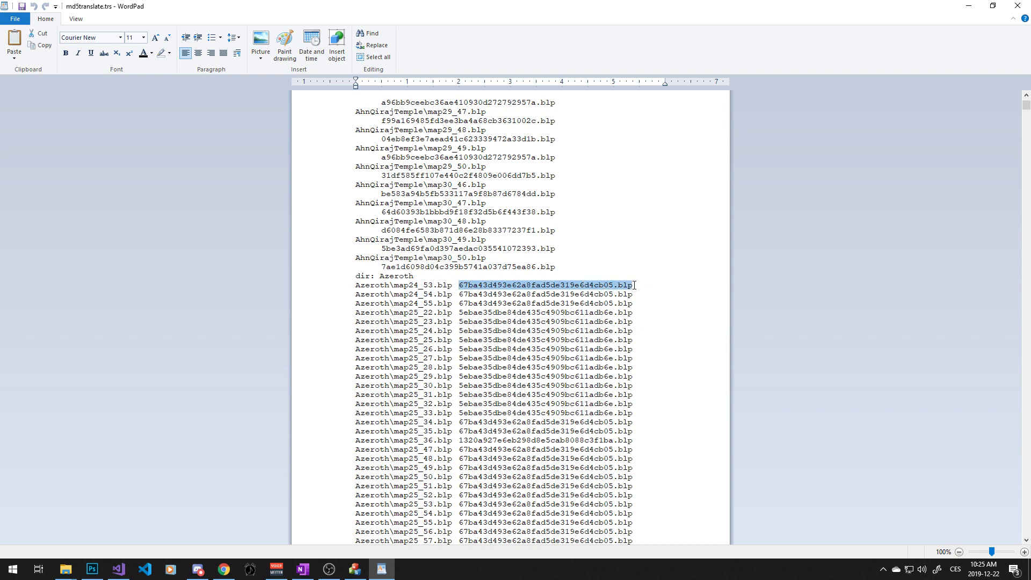
{"action": "scroll", "coordinate": [635, 285], "scroll_direction": "down", "scroll_amount": 8}
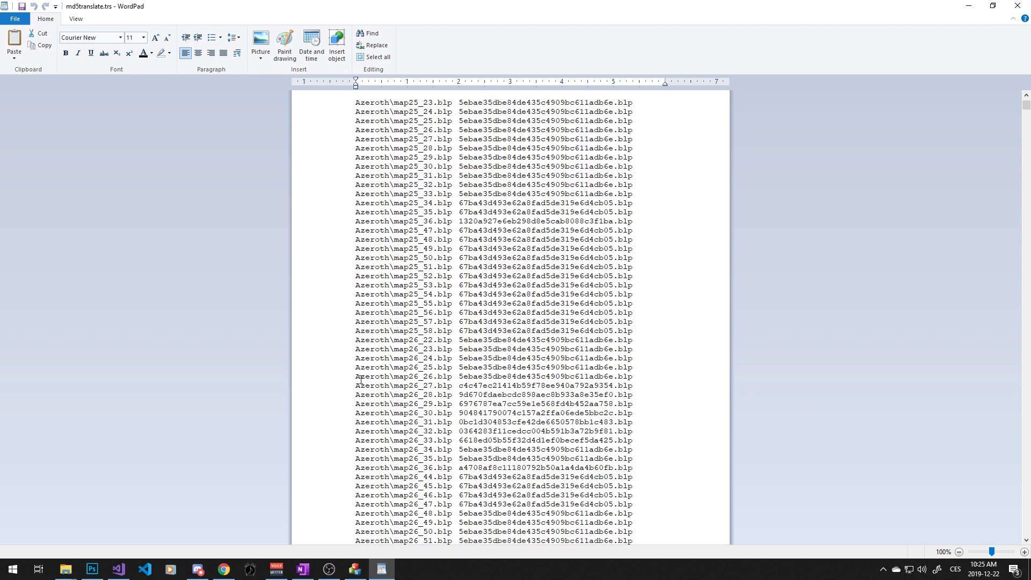
{"action": "left_click", "coordinate": [341, 370]}
{"action": "left_click", "coordinate": [460, 281]}
{"action": "scroll", "coordinate": [460, 282], "scroll_direction": "up", "scroll_amount": 3}
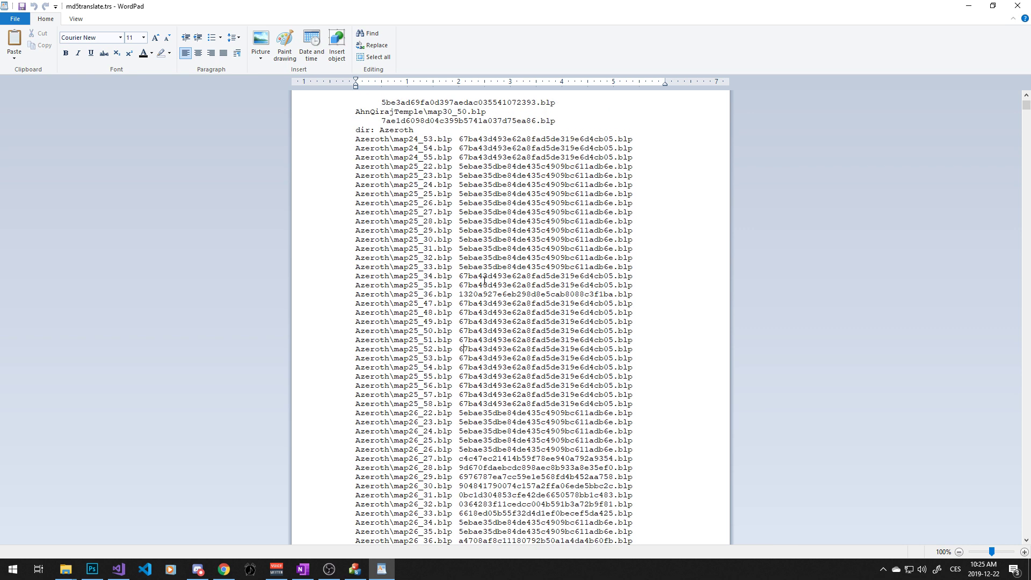
Step: Find the Mythia entries and insert a "dir: MyMap" line above the "dir: Stormwind" line
{"action": "key", "text": "ctrl+f"}
{"action": "type", "text": "Mythia"}
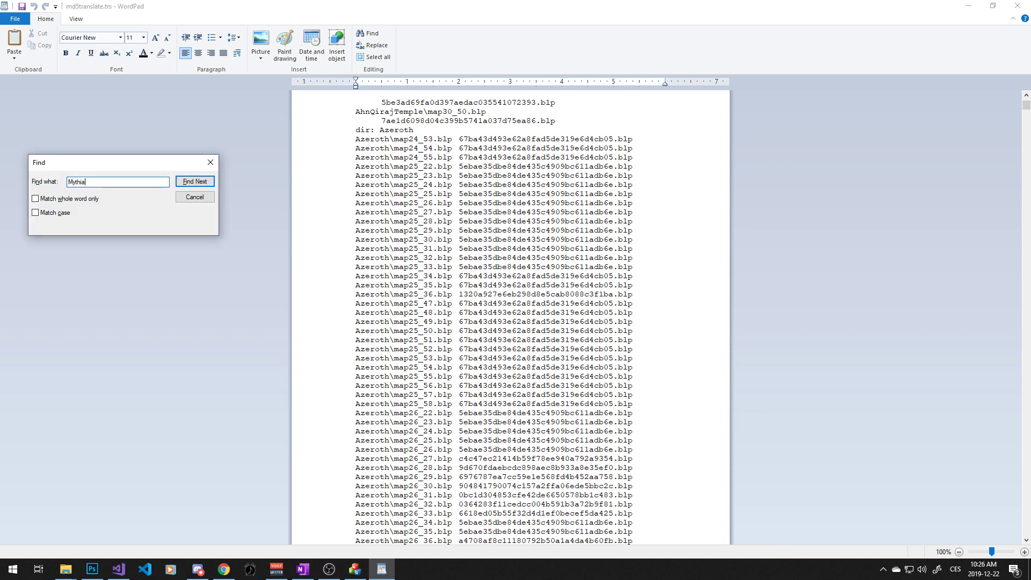
{"action": "key", "text": "Return"}
{"action": "key", "text": "Escape"}
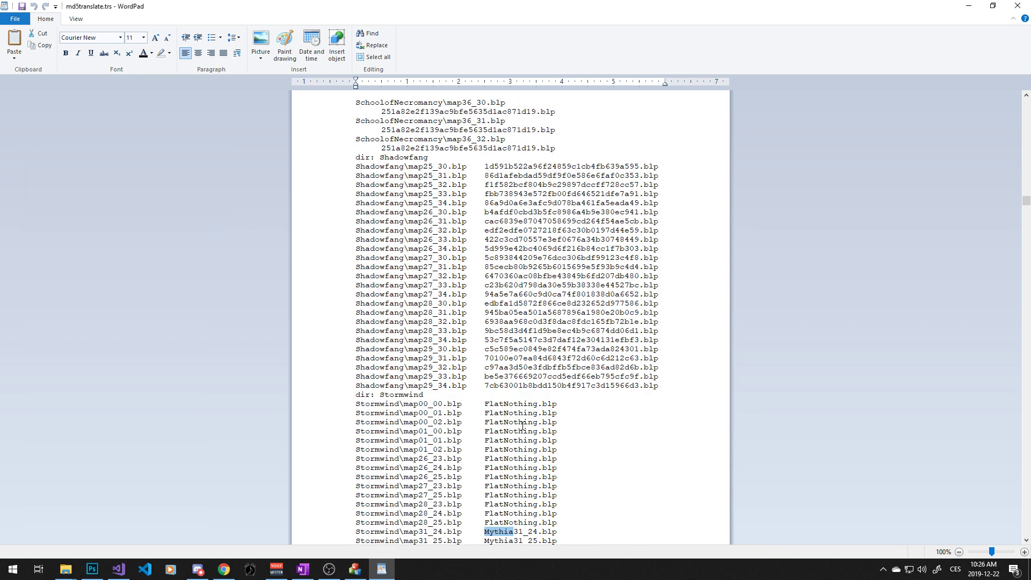
{"action": "double_click", "coordinate": [384, 394]}
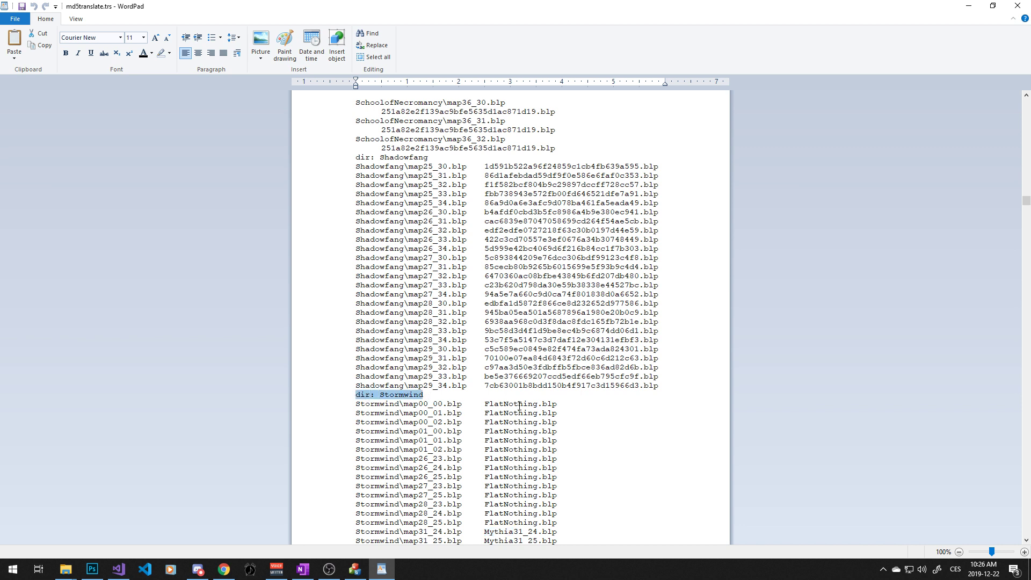
{"action": "left_click", "coordinate": [671, 384]}
{"action": "key", "text": "Return"}
{"action": "type", "text": "dir: Stormwind"}
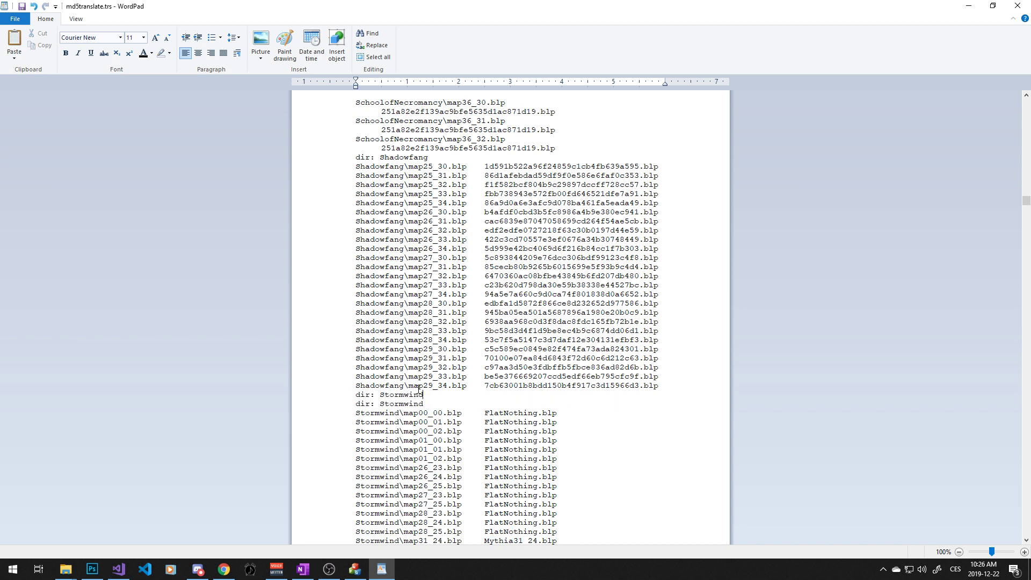
{"action": "double_click", "coordinate": [400, 395]}
{"action": "type", "text": "My"}
Step: Copy the Stormwind\map00_00.blp FlatNothing.blp entry below "dir: MyMap" and change its map folder to Mymap
{"action": "left_click_drag", "start_coordinate": [545, 413], "coordinate": [372, 415]}
{"action": "left_click", "coordinate": [425, 395]}
{"action": "key", "text": "Return"}
{"action": "type", "text": "Stormwind\\map00_00.blp\tFlatNothing.blp"}
{"action": "double_click", "coordinate": [382, 404]}
{"action": "type", "text": "Mymap"}
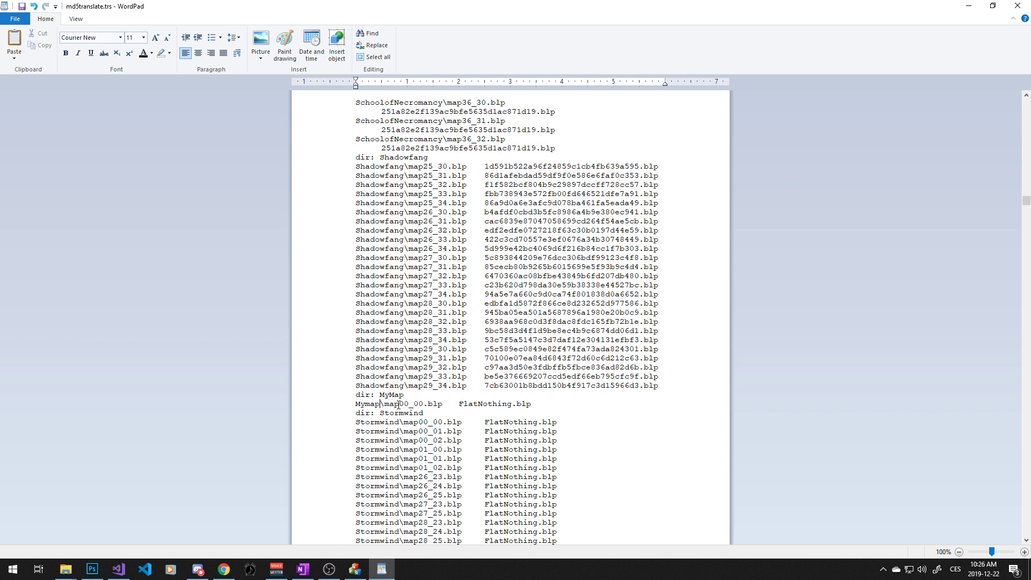
Step: Replace FlatNothing with SomeXXYY as the BLP file name on the Mymap\map00_00.blp line
{"action": "left_click_drag", "start_coordinate": [402, 402], "coordinate": [416, 403]}
{"action": "left_click", "coordinate": [477, 405]}
{"action": "double_click", "coordinate": [497, 403]}
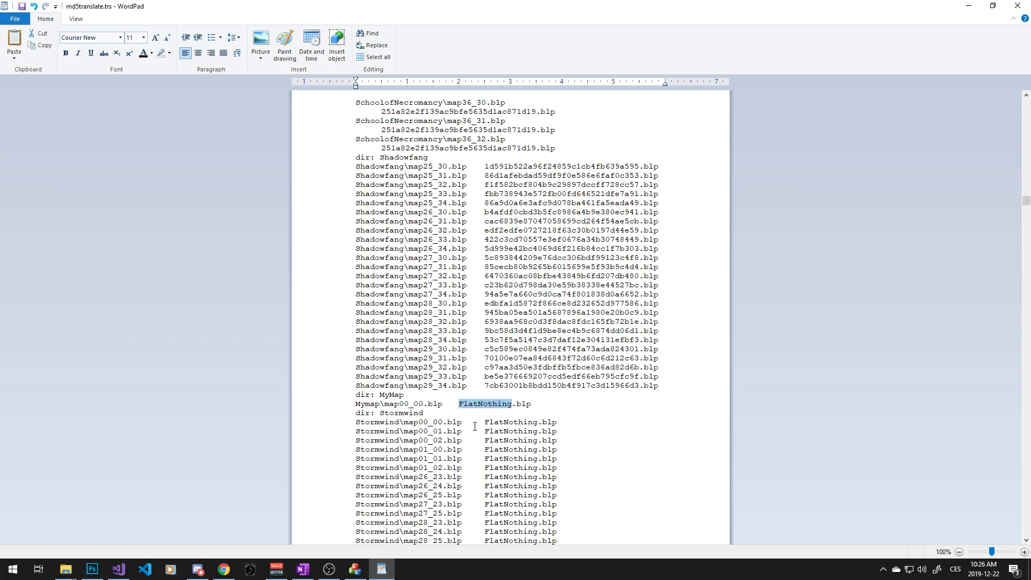
{"action": "type", "text": "SomeXXYY"}
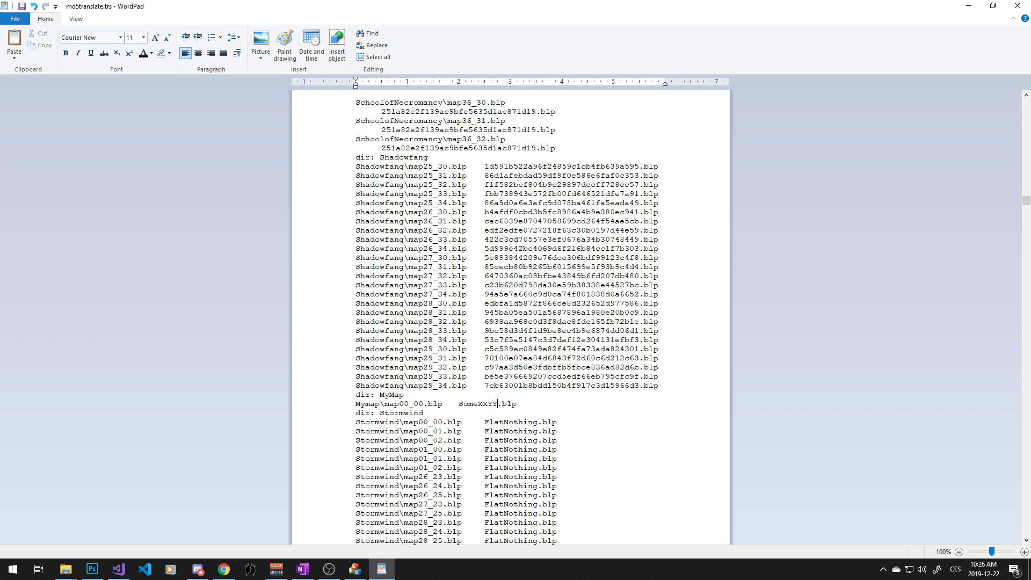
Step: Duplicate the Mymap\map00_00.blp line twice below itself and rename the copies map01_00.blp and map02_00.blp
{"action": "left_click_drag", "start_coordinate": [524, 405], "coordinate": [391, 407]}
{"action": "left_click_drag", "start_coordinate": [521, 404], "coordinate": [370, 405]}
{"action": "key", "text": "ctrl+c"}
{"action": "left_click", "coordinate": [531, 407]}
{"action": "key", "text": "Return"}
{"action": "key", "text": "ctrl+v"}
{"action": "key", "text": "Return"}
{"action": "key", "text": "ctrl+v"}
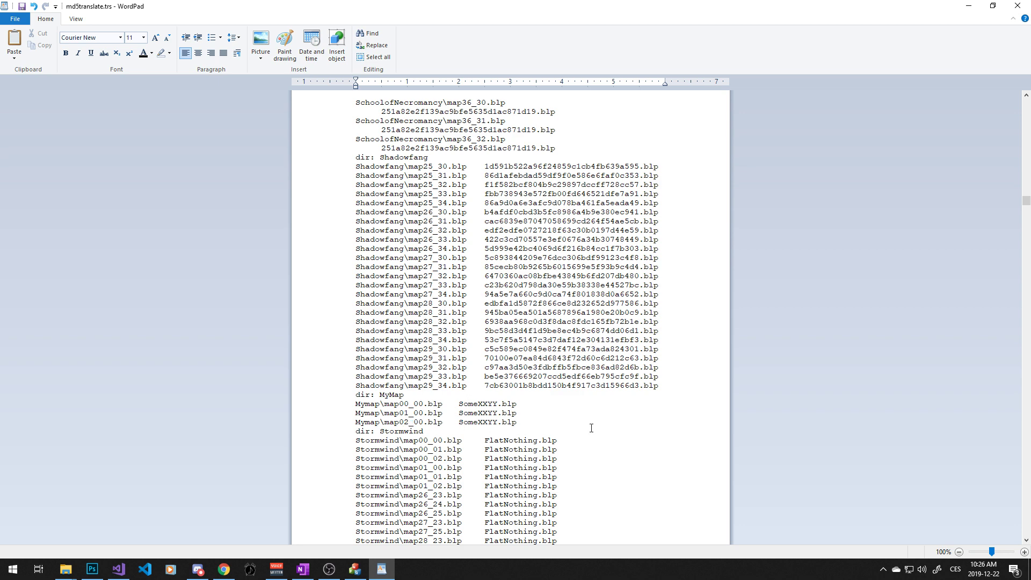
Step: Replace the gap between Mymap\map02_00.blp and SomeXXYY.blp with a single tab
{"action": "left_click_drag", "start_coordinate": [533, 420], "coordinate": [356, 403]}
{"action": "scroll", "coordinate": [247, 391], "scroll_direction": "down", "scroll_amount": 1}
{"action": "left_click", "coordinate": [478, 376]}
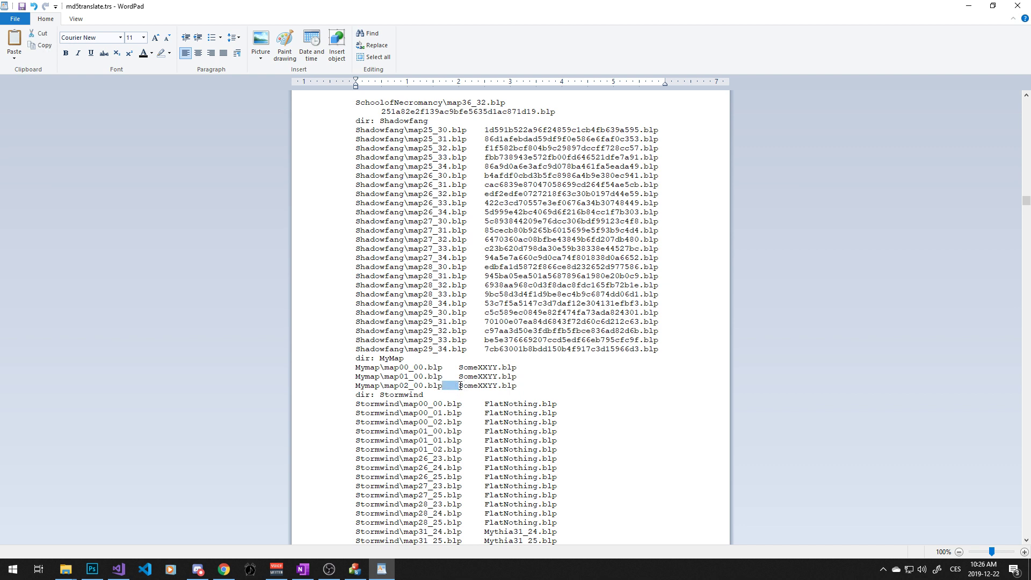
{"action": "left_click", "coordinate": [459, 386]}
{"action": "key", "text": "Delete"}
{"action": "key", "text": "Tab"}
{"action": "left_click_drag", "start_coordinate": [472, 353], "coordinate": [483, 351]}
Step: Delete the example "dir: MyMap" line and the three Mymap entries below it
{"action": "left_click_drag", "start_coordinate": [521, 382], "coordinate": [307, 359]}
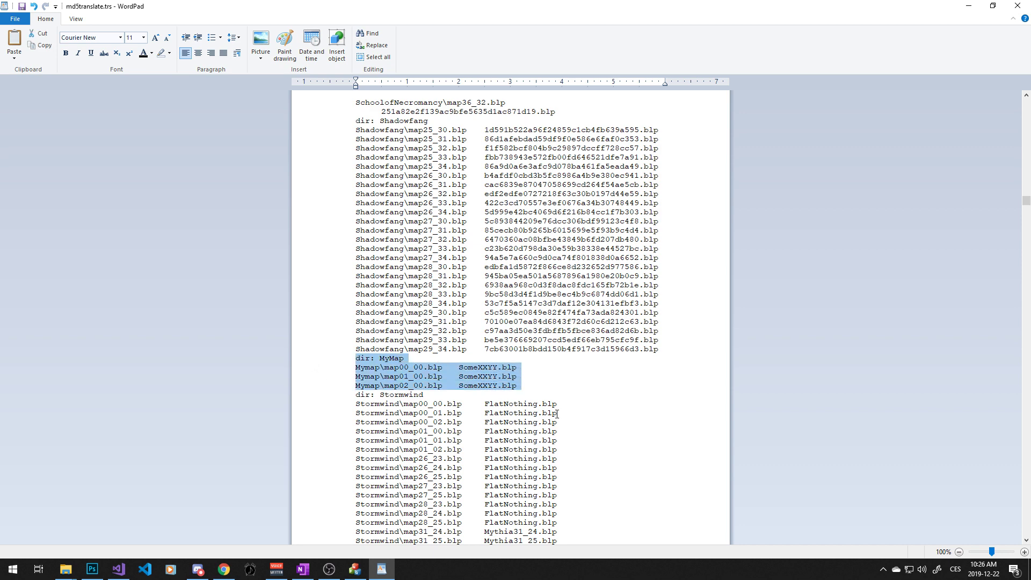
{"action": "key", "text": "Delete"}
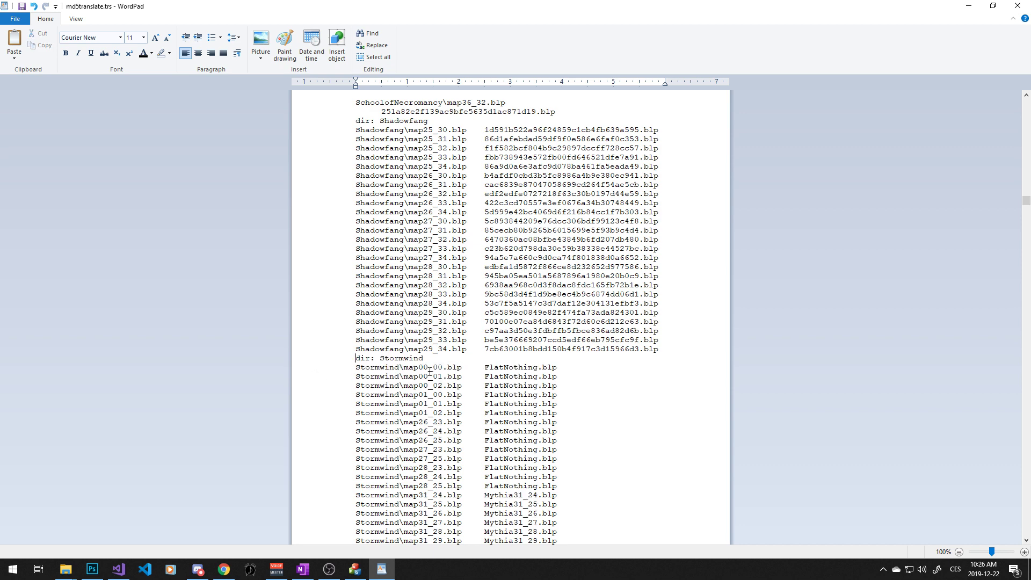
{"action": "scroll", "coordinate": [417, 354], "scroll_direction": "down", "scroll_amount": 1}
{"action": "scroll", "coordinate": [382, 325], "scroll_direction": "down", "scroll_amount": 19}
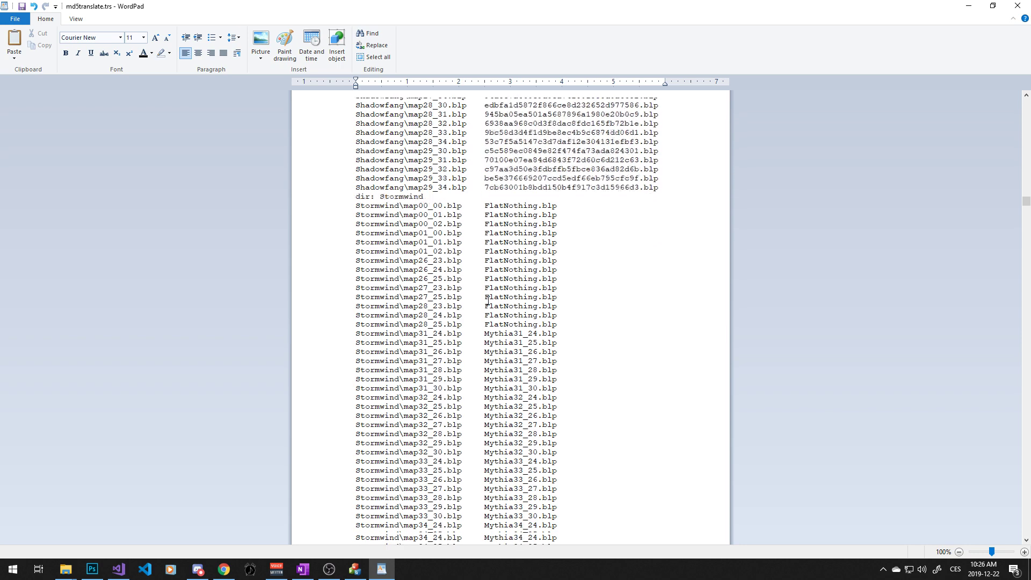
{"action": "scroll", "coordinate": [519, 376], "scroll_direction": "up", "scroll_amount": 20}
Step: Duplicate the Stormwind\map27_23.blp line directly below itself and change the copy's path to map27_24.blp
{"action": "scroll", "coordinate": [524, 381], "scroll_direction": "down", "scroll_amount": 10}
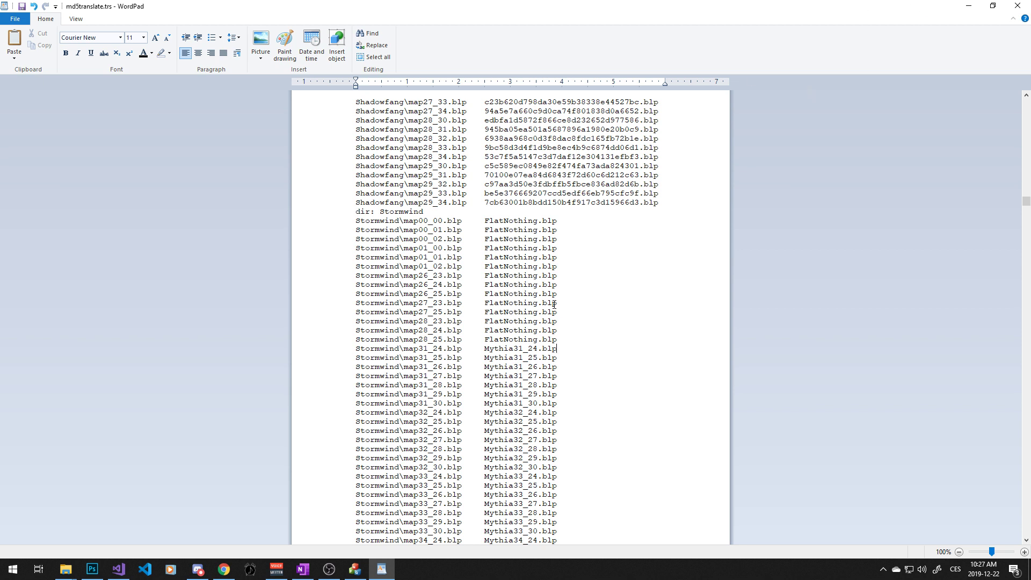
{"action": "left_click_drag", "start_coordinate": [563, 304], "coordinate": [357, 305]}
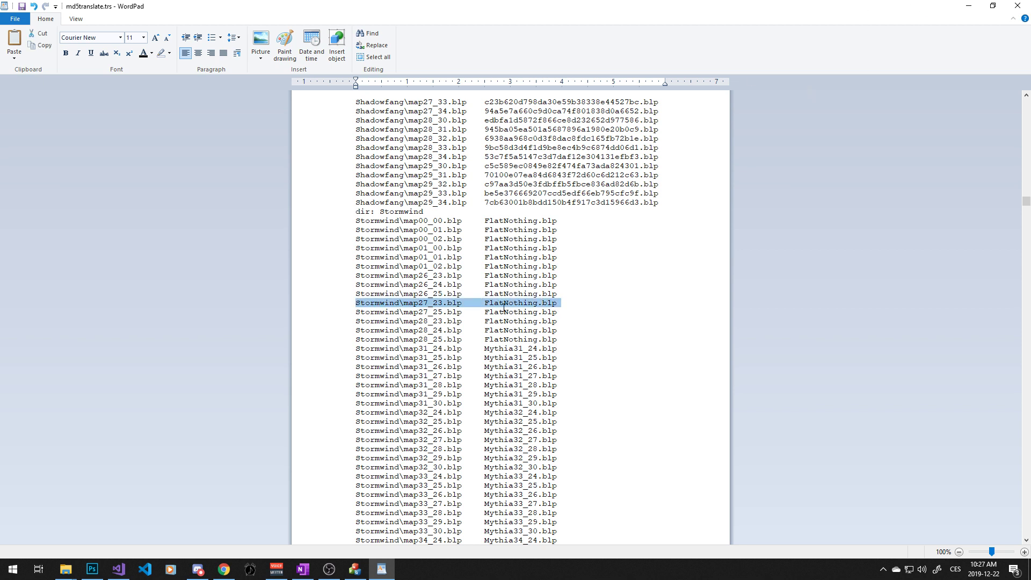
{"action": "key", "text": "ctrl+c"}
{"action": "left_click", "coordinate": [567, 305]}
{"action": "key", "text": "Return"}
{"action": "key", "text": "ctrl+v"}
{"action": "key", "text": "Return"}
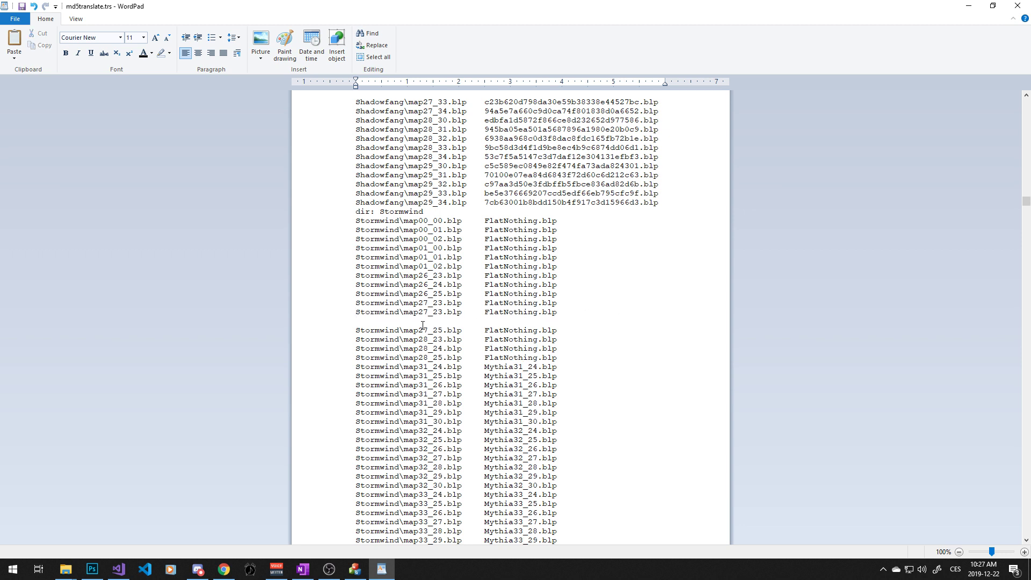
{"action": "key", "text": "BackSpace"}
{"action": "key", "text": "BackSpace"}
{"action": "type", "text": "4"}
Step: Copy the name of Mythia27_24.blp from the MiniMap folder and assign it to the Stormwind\map27_24.blp entry in WordPad
{"action": "mouse_move", "coordinate": [65, 569]}
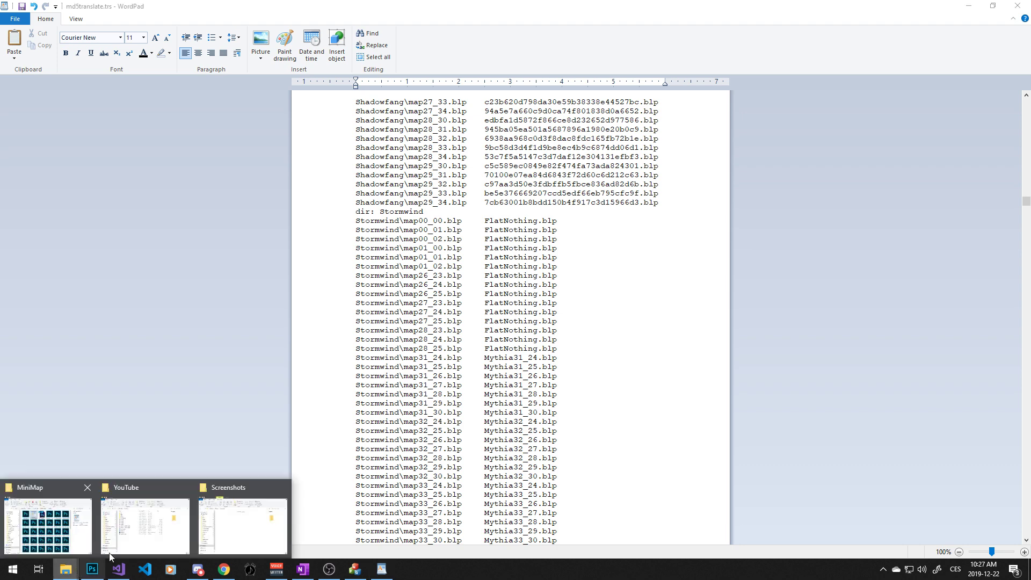
{"action": "left_click", "coordinate": [142, 515]}
{"action": "left_click", "coordinate": [564, 273]}
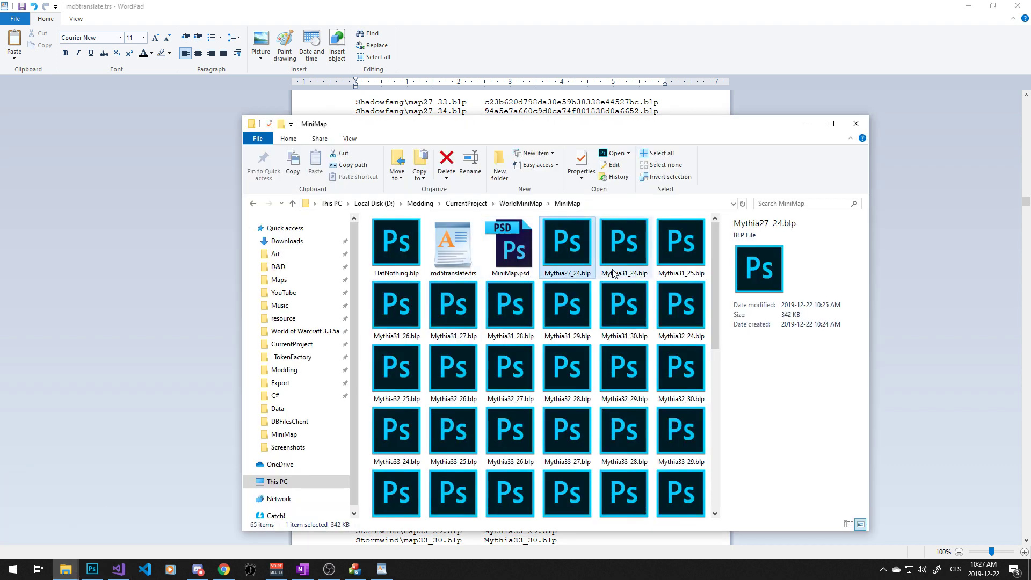
{"action": "key", "text": "F2"}
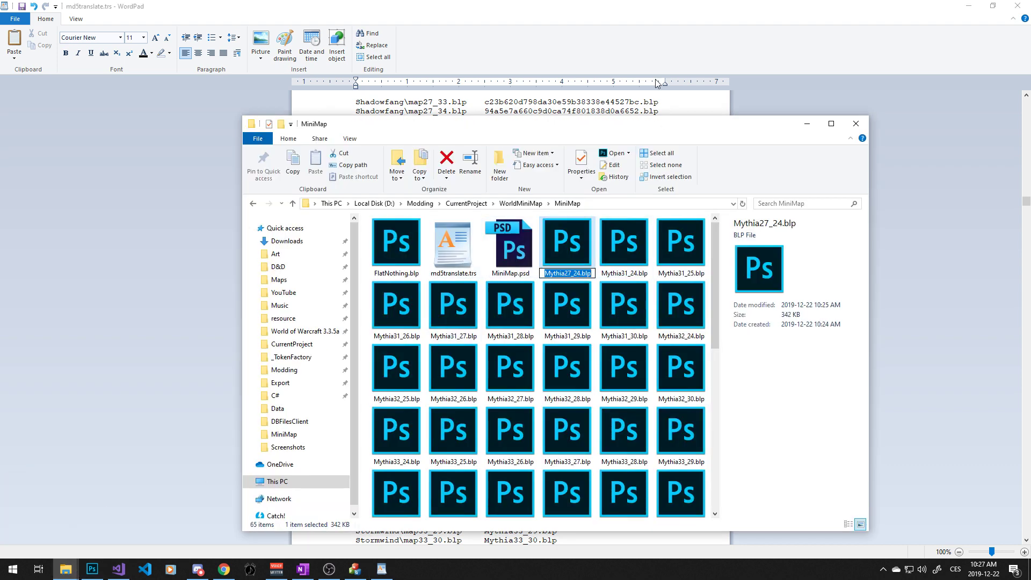
{"action": "left_click", "coordinate": [592, 5]}
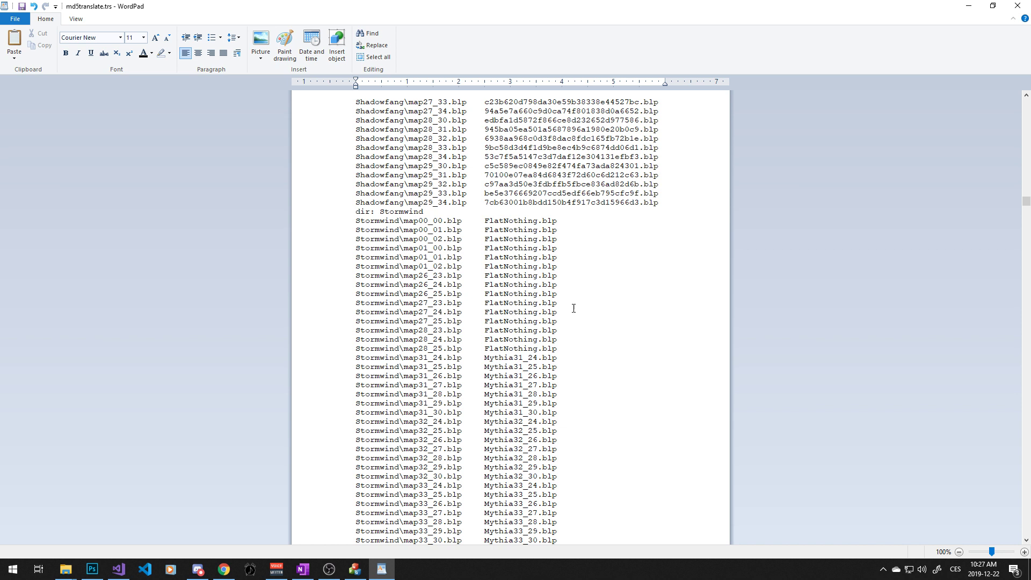
{"action": "double_click", "coordinate": [504, 312]}
{"action": "key", "text": "ctrl+v"}
Step: Save md5translate.trs in text-only format and close WordPad
{"action": "scroll", "coordinate": [557, 324], "scroll_direction": "down", "scroll_amount": 8}
{"action": "key", "text": "ctrl+s"}
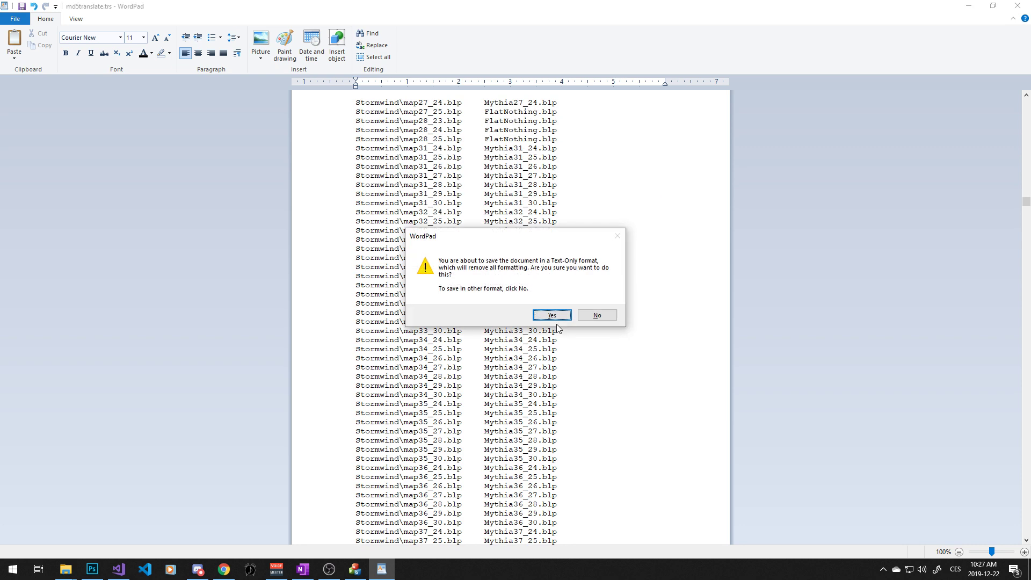
{"action": "key", "text": "Return"}
{"action": "left_click", "coordinate": [1018, 7]}
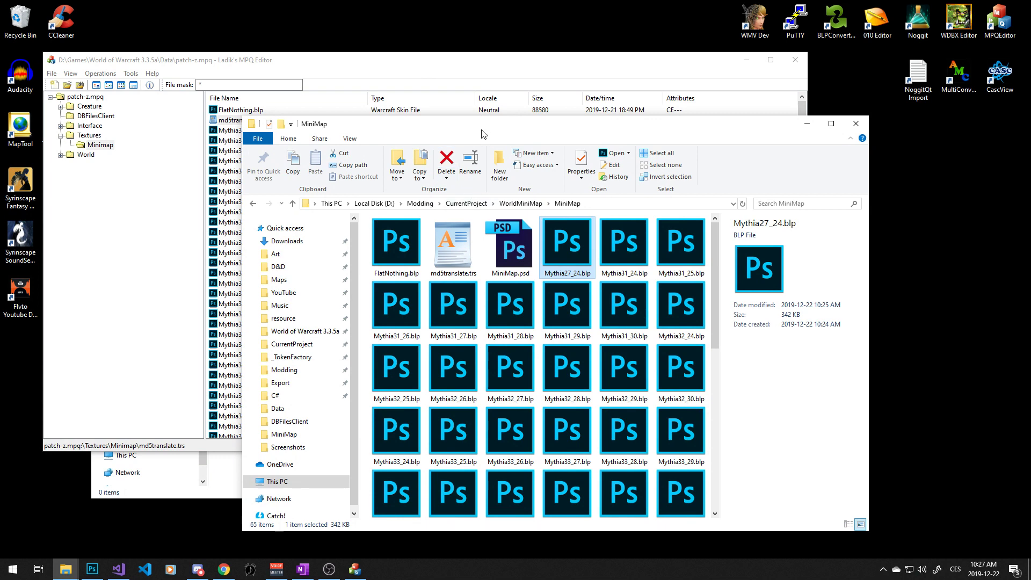
Step: Replace md5translate.trs in the Textures\Minimap folder of patch-z.mpq with the edited file and close the MPQ Editor
{"action": "left_click_drag", "start_coordinate": [481, 132], "coordinate": [571, 135]}
{"action": "left_click_drag", "start_coordinate": [655, 253], "coordinate": [277, 255]}
{"action": "left_click_drag", "start_coordinate": [542, 250], "coordinate": [262, 285]}
{"action": "left_click", "coordinate": [297, 288]}
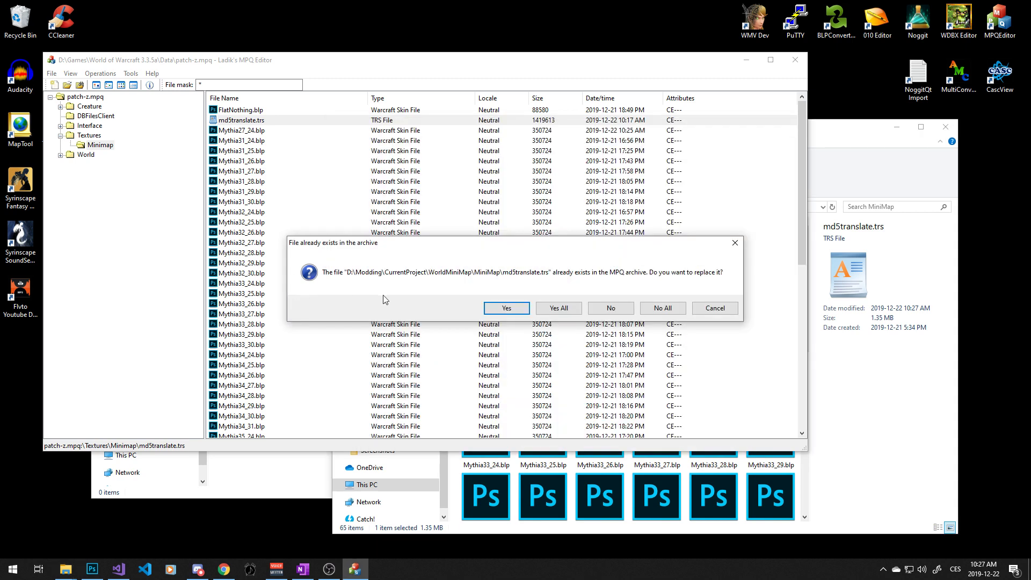
{"action": "left_click", "coordinate": [571, 312]}
{"action": "left_click", "coordinate": [795, 60]}
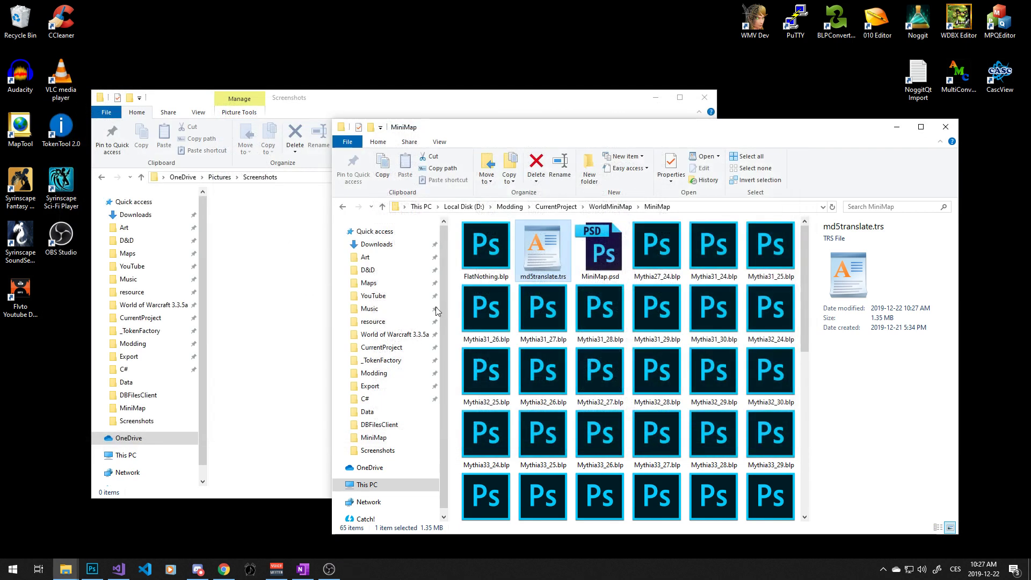
Step: Launch Wow, log in with the remembered account and enter the world with the preselected character
{"action": "key", "text": "super"}
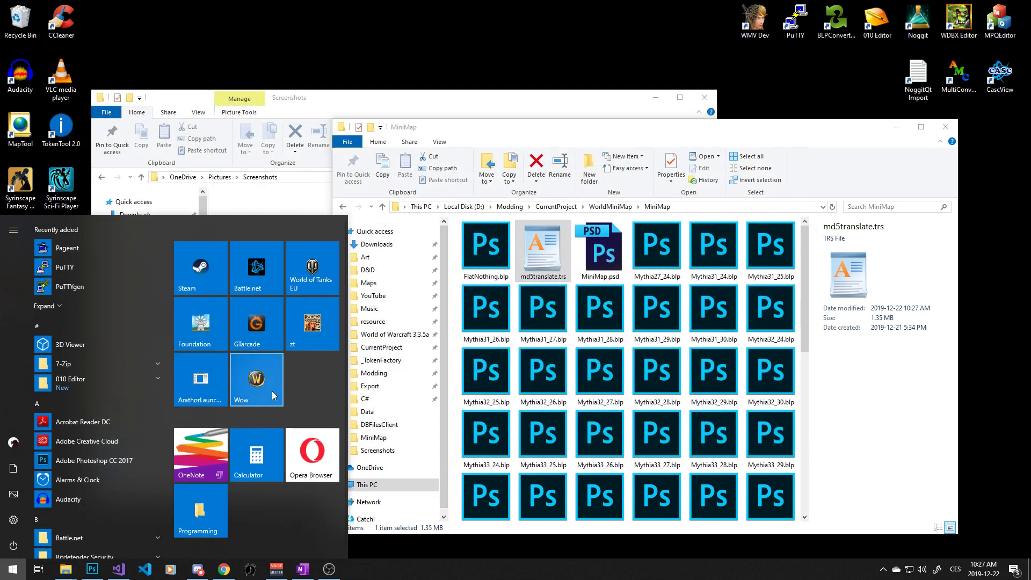
{"action": "left_click", "coordinate": [271, 395]}
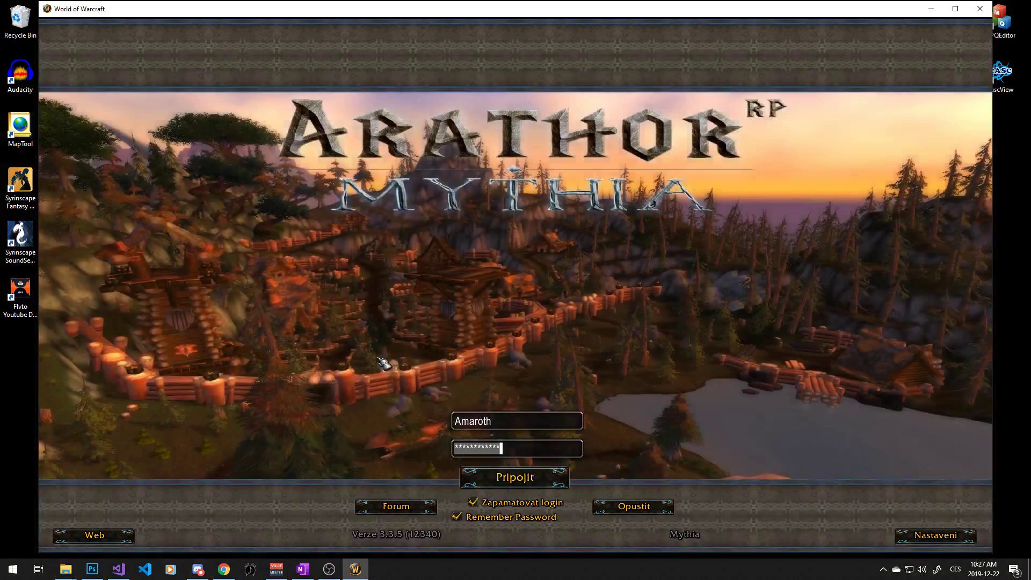
{"action": "key", "text": "Return"}
{"action": "key", "text": "Return"}
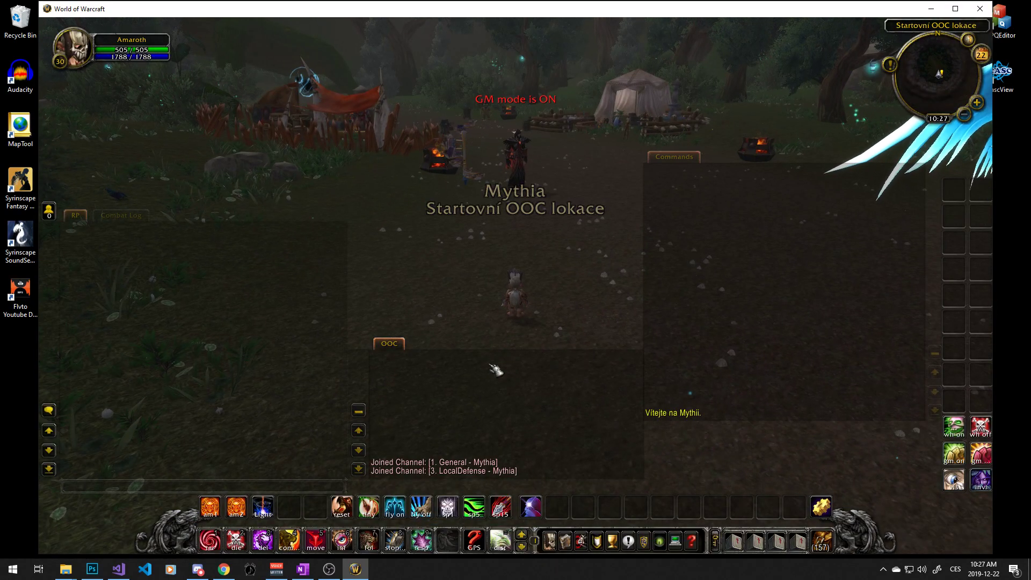
Step: Target the own character, turn on fly mode and set all its speeds to 15
{"action": "key", "text": "F1"}
{"action": "left_click", "coordinate": [395, 506]}
{"action": "left_click", "coordinate": [503, 503]}
Step: Fly around the starting OOC location and compare the new minimap tile and its edges with the terrain
{"action": "key", "text": "w"}
{"action": "right_click_drag", "start_coordinate": [616, 207], "coordinate": [516, 208]}
{"action": "key", "text": "w"}
{"action": "right_click_drag", "start_coordinate": [689, 160], "coordinate": [719, 126]}
{"action": "key", "text": "w"}
{"action": "key", "text": "w"}
{"action": "mouse_move", "coordinate": [472, 258]}
{"action": "right_mouse_down"}
{"action": "mouse_move", "coordinate": [510, 249]}
{"action": "mouse_move", "coordinate": [472, 258]}
{"action": "right_mouse_up"}
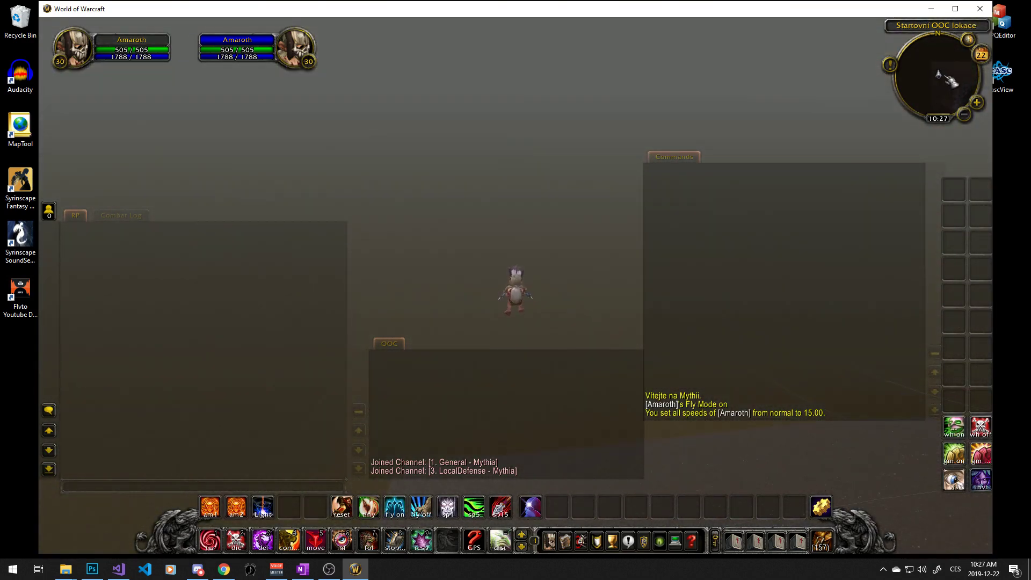
{"action": "right_click_drag", "start_coordinate": [570, 173], "coordinate": [535, 180]}
{"action": "key", "text": "w"}
{"action": "right_click_drag", "start_coordinate": [535, 180], "coordinate": [522, 176]}
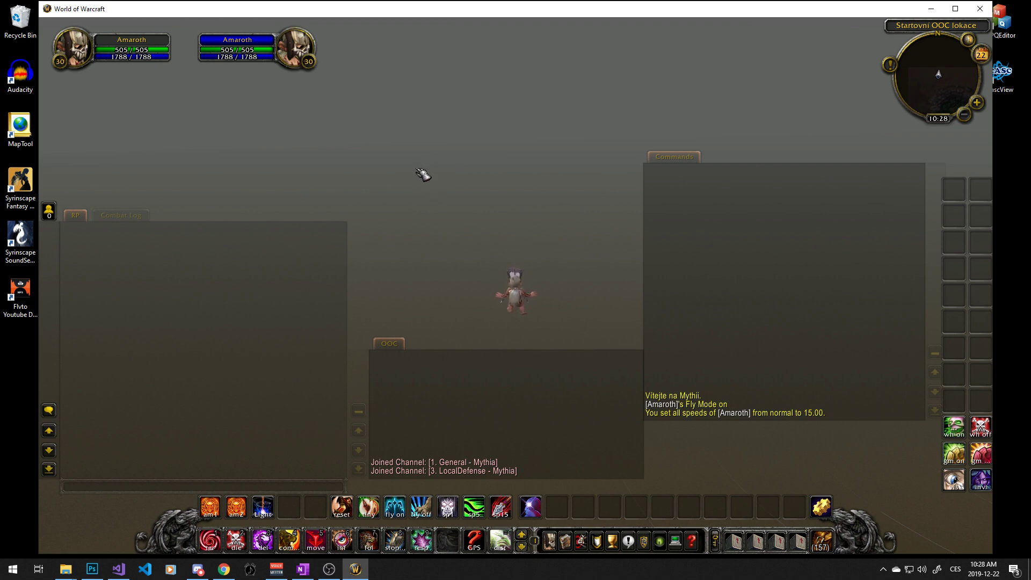
{"action": "key", "text": "a"}
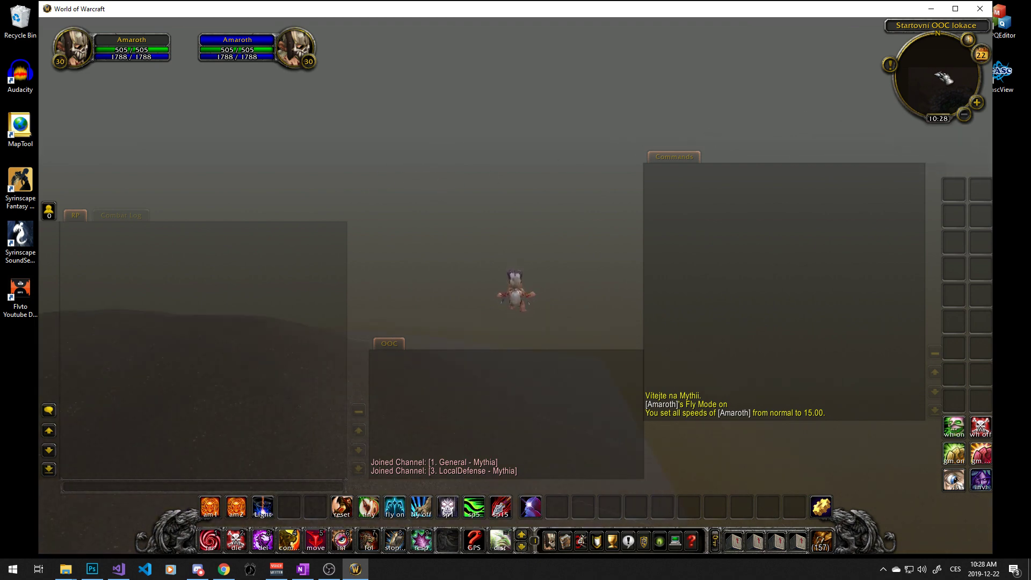
{"action": "key", "text": "w"}
{"action": "key", "text": "space"}
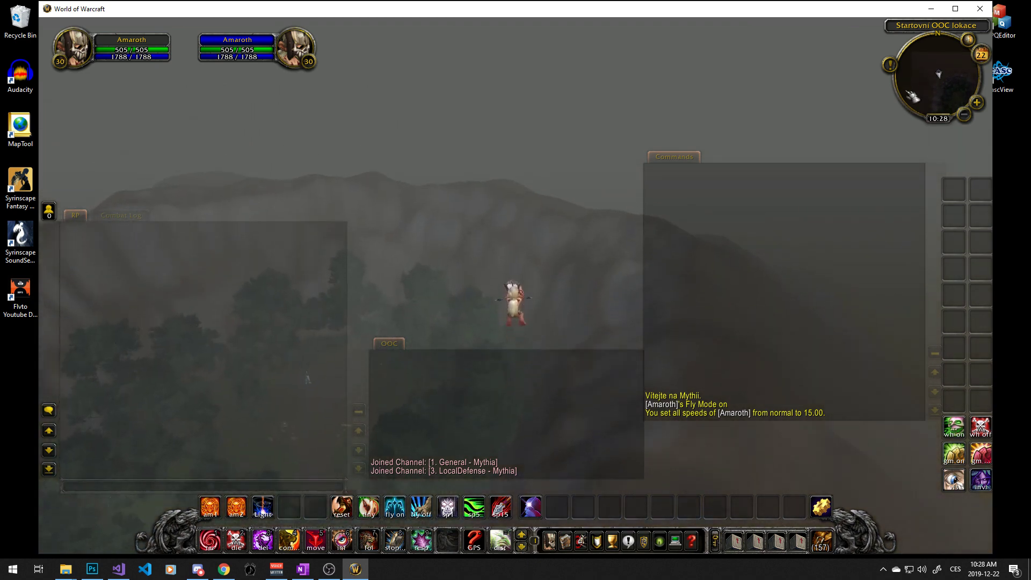
{"action": "right_click_drag", "start_coordinate": [890, 107], "coordinate": [890, 102]}
{"action": "key", "text": "w"}
{"action": "key", "text": "space"}
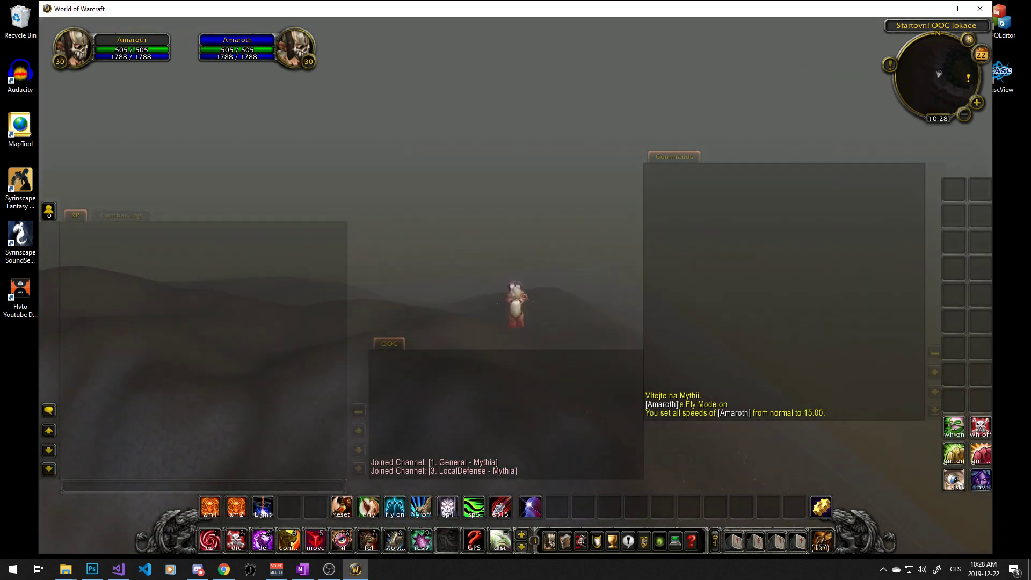
{"action": "key", "text": "w"}
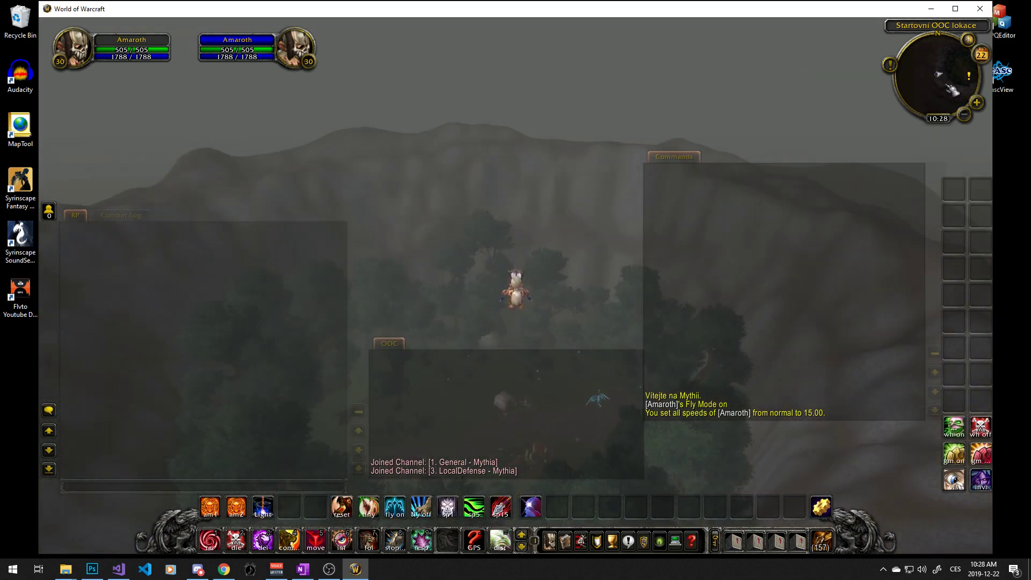
{"action": "key", "text": "w"}
{"action": "key", "text": "space"}
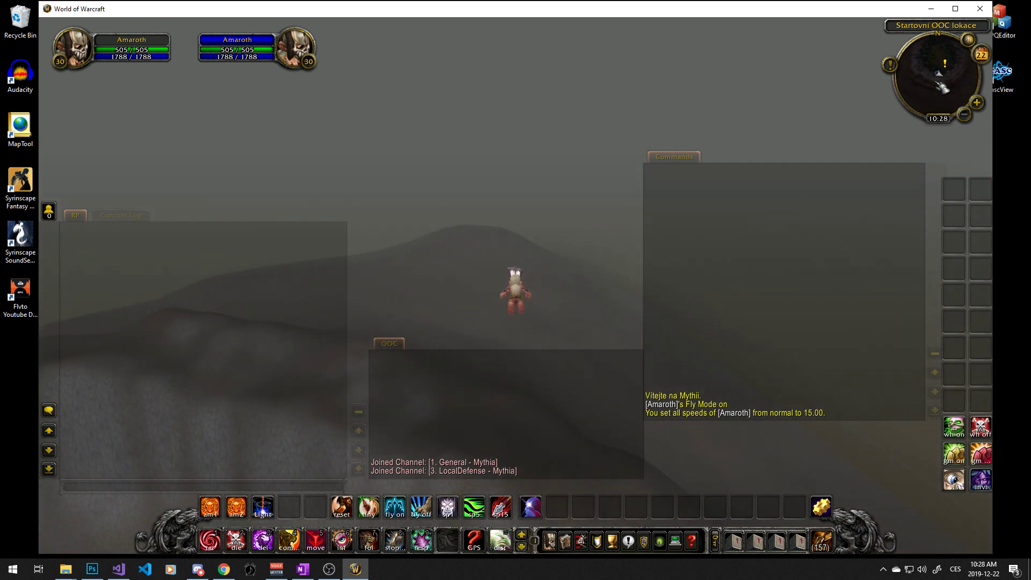
{"action": "key", "text": "w"}
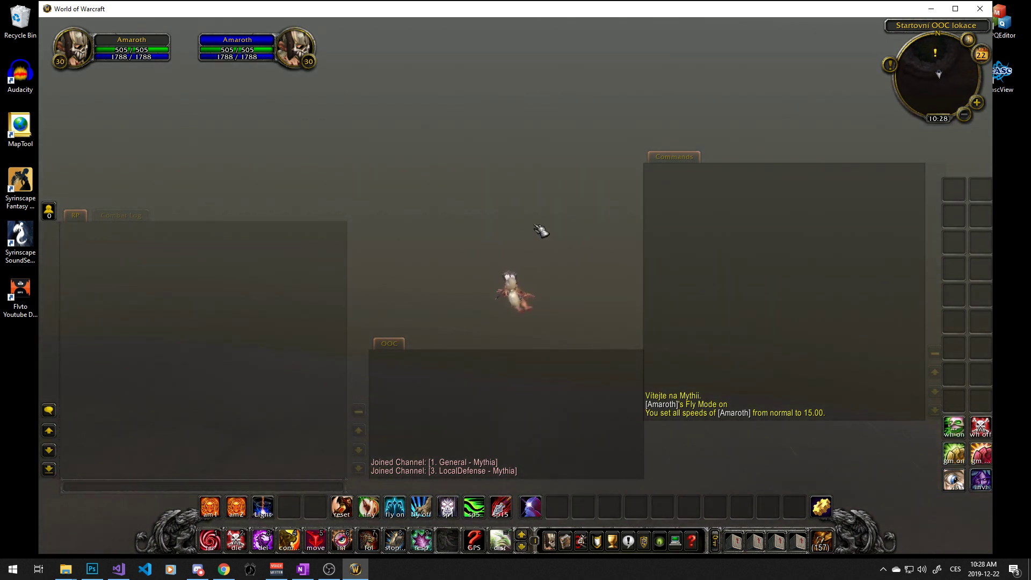
{"action": "key", "text": "w"}
{"action": "mouse_move", "coordinate": [528, 223]}
{"action": "right_mouse_down"}
{"action": "mouse_move", "coordinate": [575, 191]}
{"action": "mouse_move", "coordinate": [506, 185]}
{"action": "mouse_move", "coordinate": [533, 204]}
{"action": "mouse_move", "coordinate": [576, 199]}
{"action": "right_mouse_up"}
{"action": "key", "text": "w"}
{"action": "key", "text": "w"}
{"action": "right_click_drag", "start_coordinate": [509, 219], "coordinate": [451, 219]}
{"action": "key", "text": "w"}
{"action": "mouse_move", "coordinate": [515, 290]}
{"action": "right_mouse_down"}
{"action": "mouse_move", "coordinate": [446, 273]}
{"action": "mouse_move", "coordinate": [473, 258]}
{"action": "mouse_move", "coordinate": [497, 282]}
{"action": "mouse_move", "coordinate": [502, 268]}
{"action": "right_mouse_up"}
{"action": "key", "text": "w"}
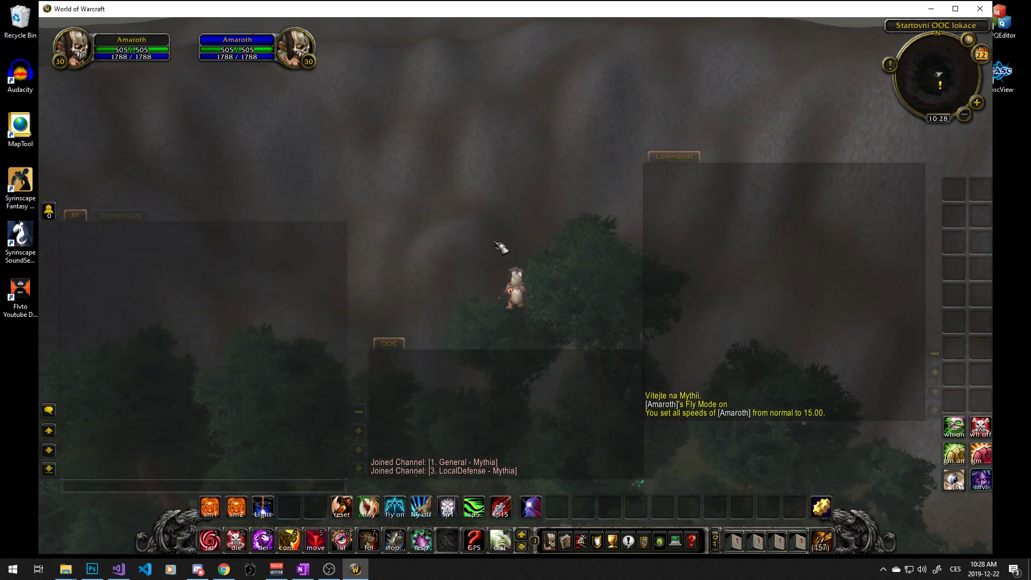
Step: Teleport to the test area with ".te dev0", turn on fly mode and set all speeds to 15
{"action": "key", "text": "Return"}
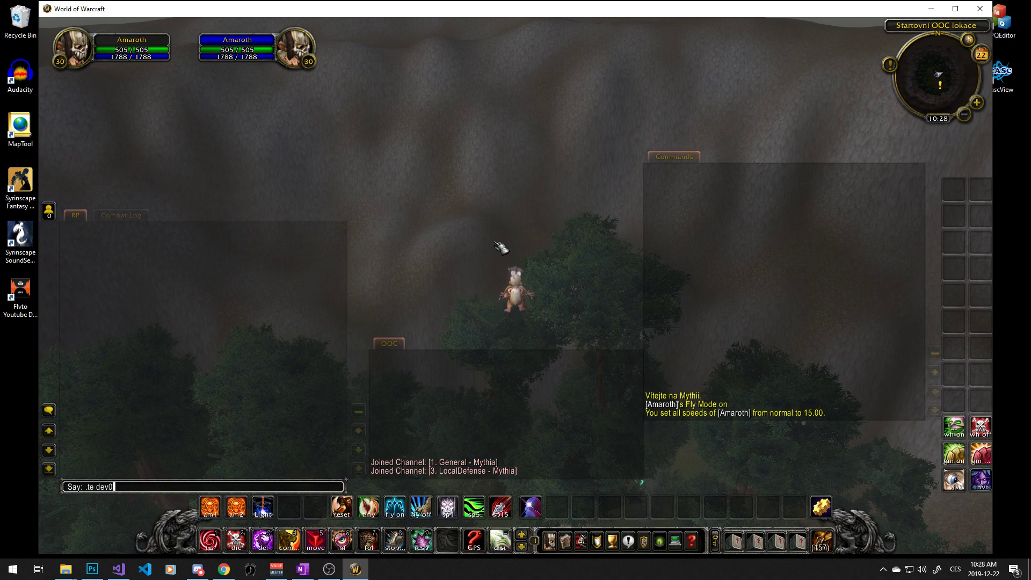
{"action": "key", "text": "Return"}
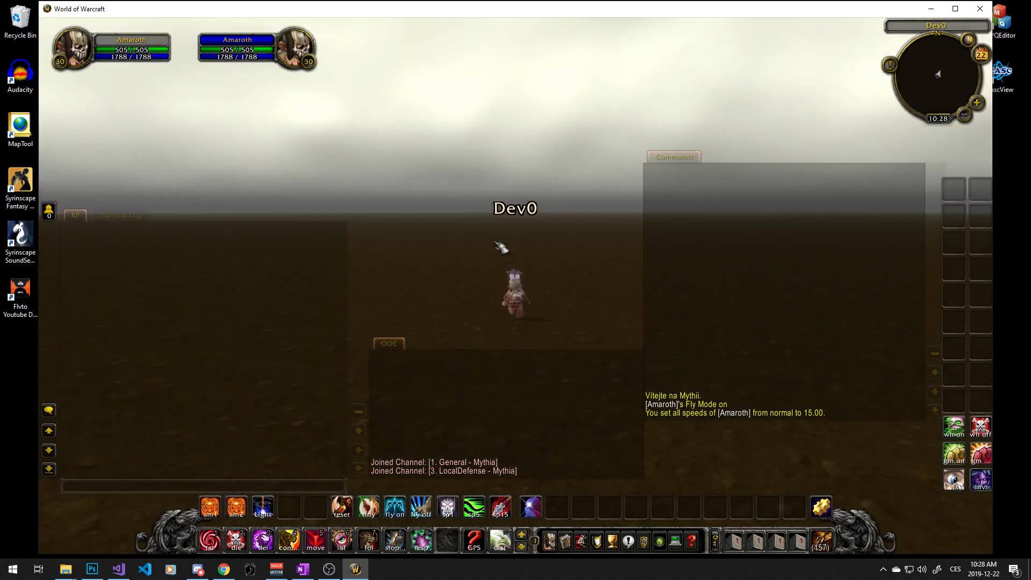
{"action": "left_click", "coordinate": [501, 509]}
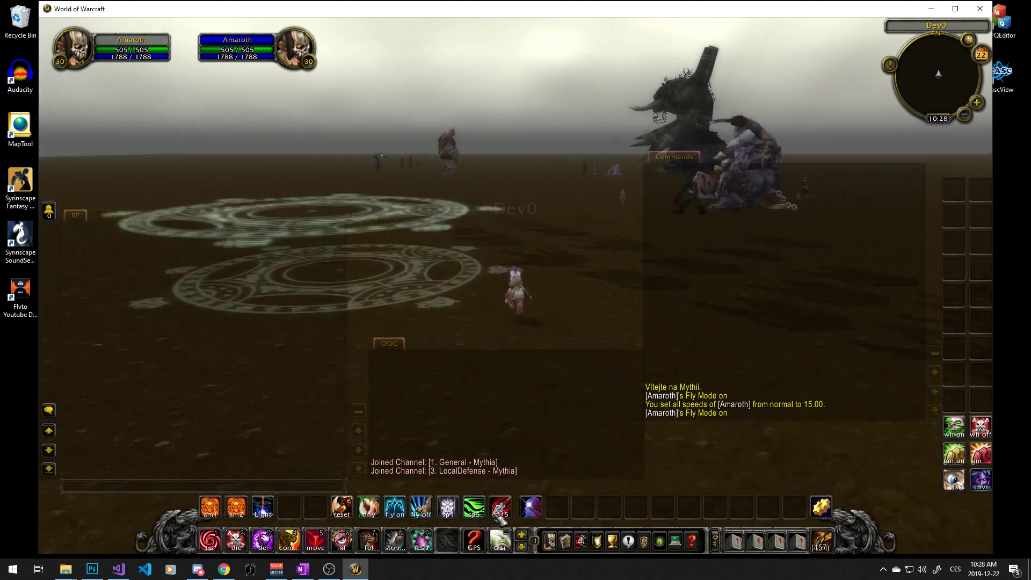
{"action": "left_click", "coordinate": [497, 513]}
Step: Fly to the edge of the Dev0 terrain and examine how the minimap shows the area beyond the tiles
{"action": "key", "text": "w"}
{"action": "key", "text": "space"}
{"action": "right_click_drag", "start_coordinate": [640, 194], "coordinate": [768, 171]}
{"action": "key", "text": "a"}
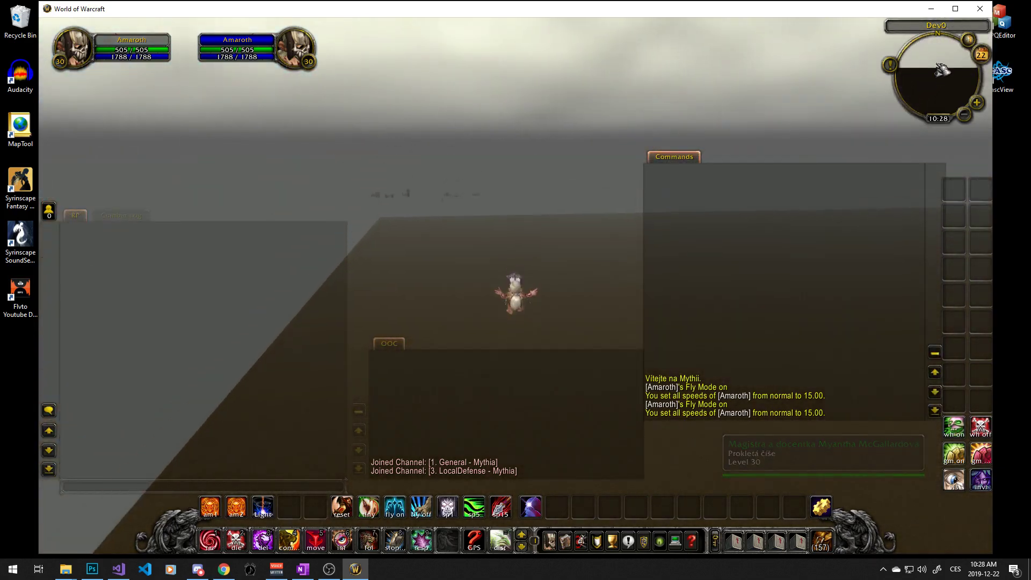
{"action": "key", "text": "w"}
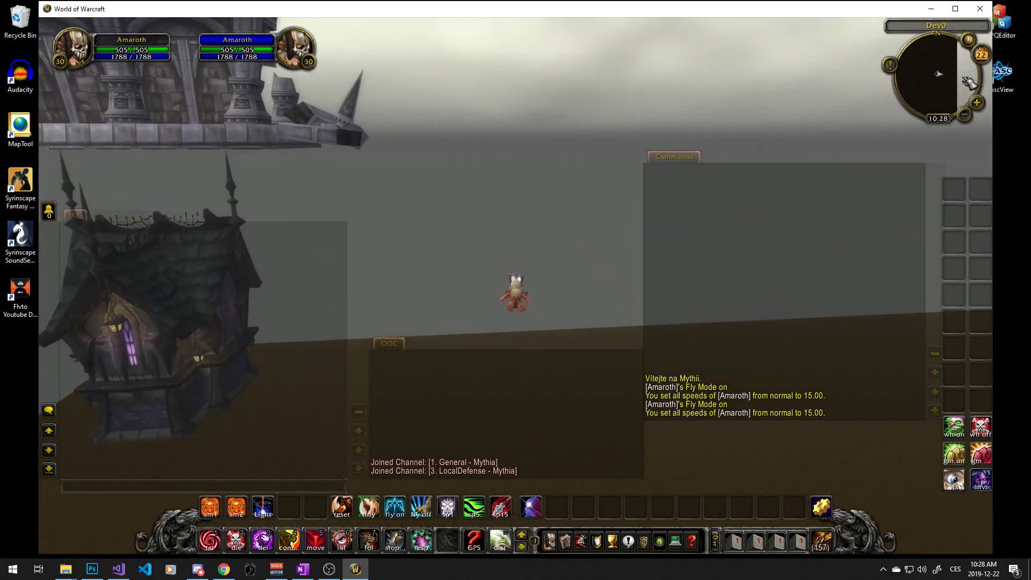
Step: Fly back across the Dev0 terrain and along its border, checking how the minimap draws the tile edges
{"action": "key", "text": "d"}
{"action": "key", "text": "a"}
{"action": "key", "text": "a"}
{"action": "key", "text": "w"}
{"action": "mouse_move", "coordinate": [572, 193]}
{"action": "right_mouse_down"}
{"action": "mouse_move", "coordinate": [536, 300]}
{"action": "mouse_move", "coordinate": [483, 279]}
{"action": "mouse_move", "coordinate": [573, 193]}
{"action": "right_mouse_up"}
{"action": "key", "text": "w"}
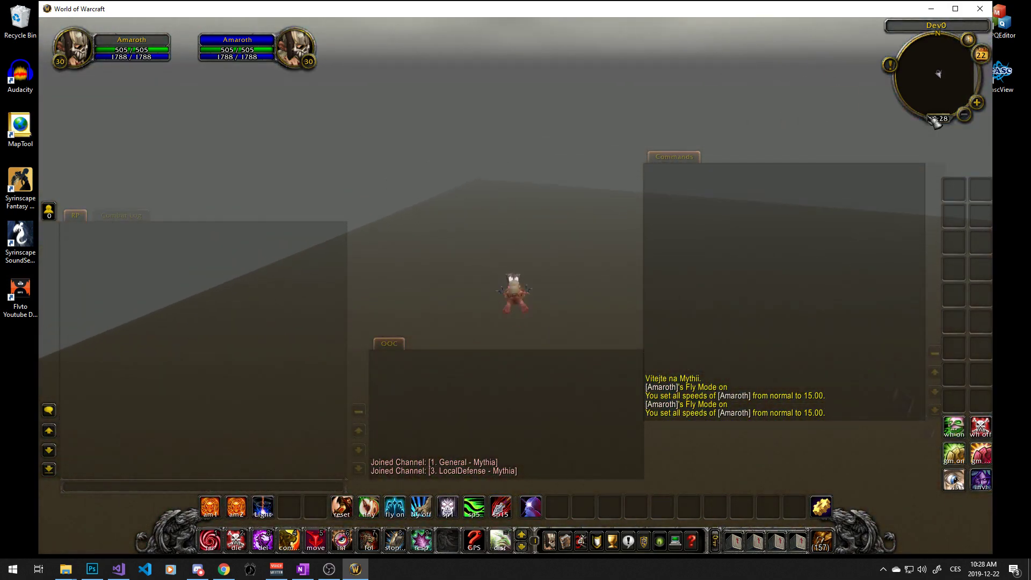
{"action": "key", "text": "w"}
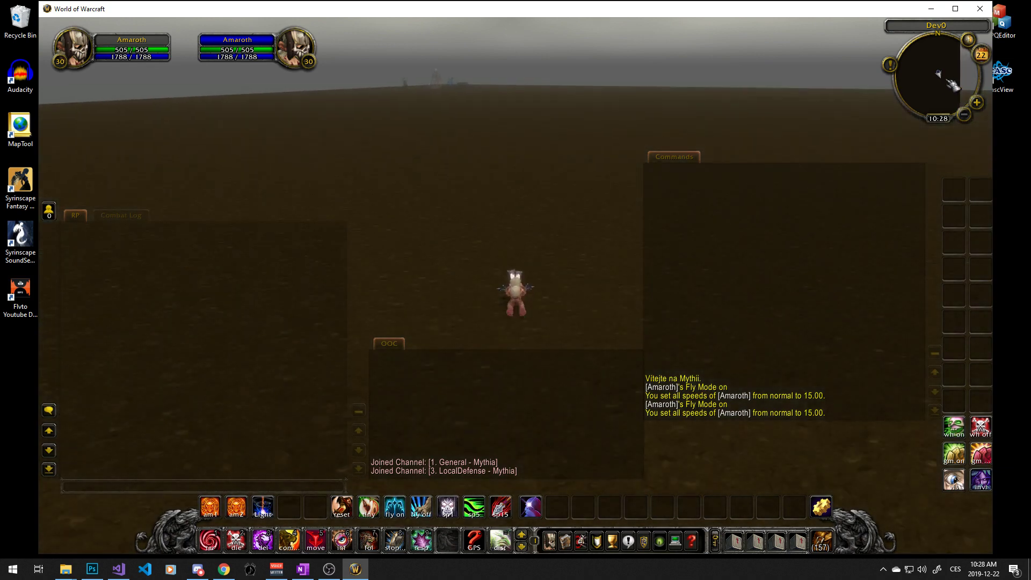
{"action": "key", "text": "w"}
{"action": "right_click_drag", "start_coordinate": [701, 184], "coordinate": [730, 113]}
{"action": "left_click_drag", "start_coordinate": [503, 177], "coordinate": [502, 175]}
Step: Teleport to Modrostřeší with ".te modro" and turn on fly mode
{"action": "key", "text": "Return"}
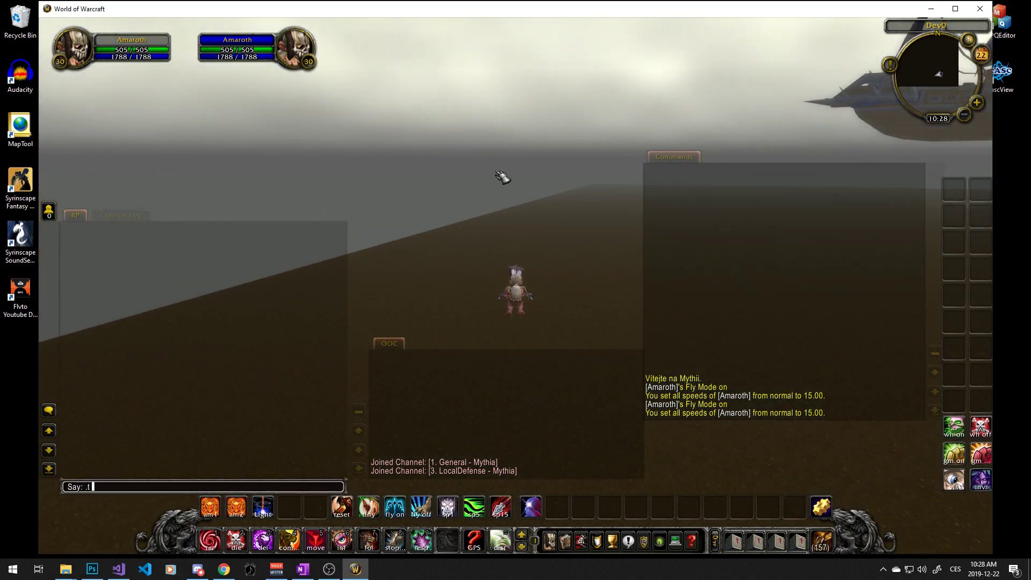
{"action": "type", "text": ".te modro"}
{"action": "key", "text": "Return"}
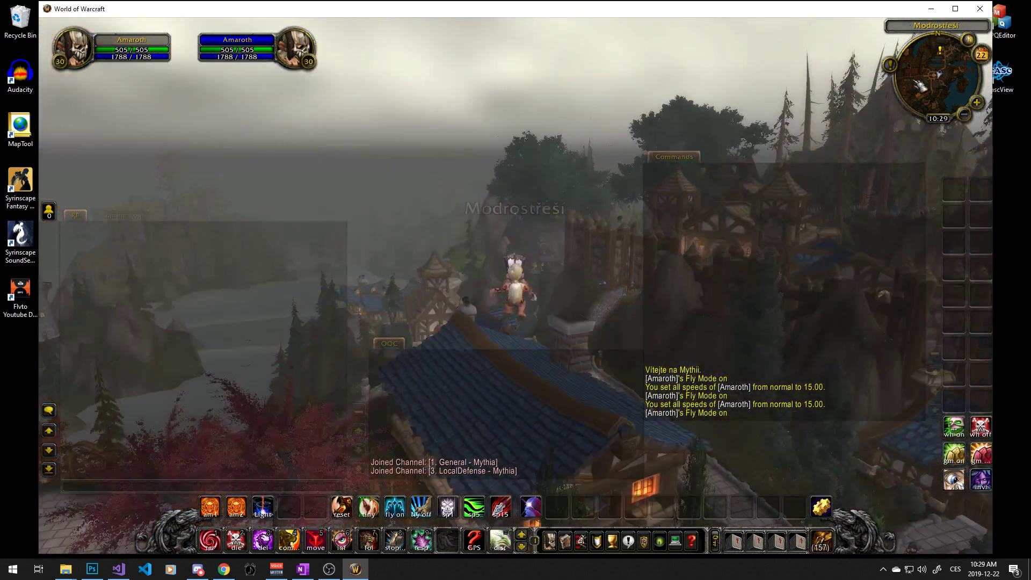
Step: Fly from Modrostřeší out over Pláně and compare the minimap with the surrounding terrain
{"action": "key", "text": "w"}
{"action": "key", "text": "space"}
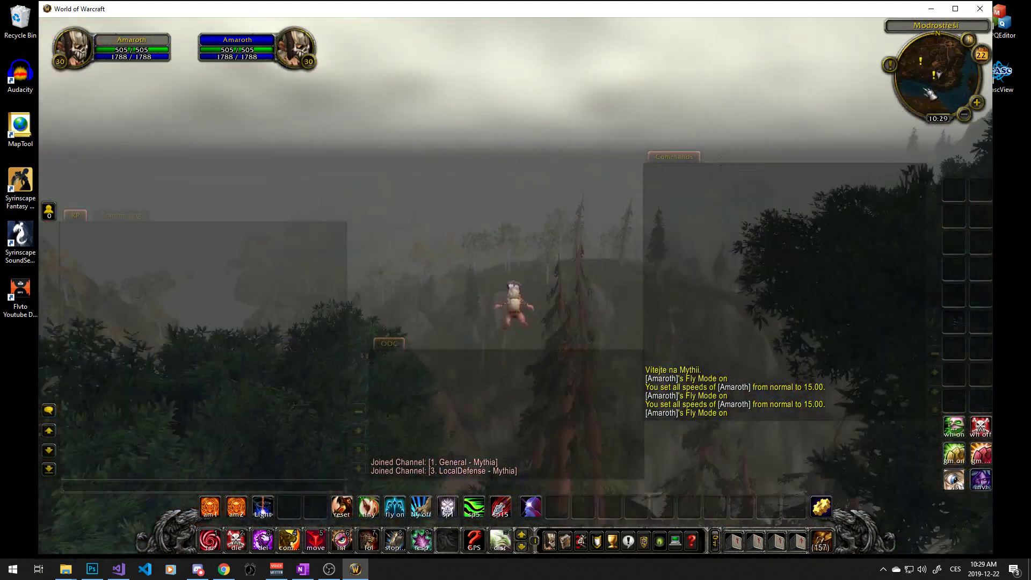
{"action": "key", "text": "w"}
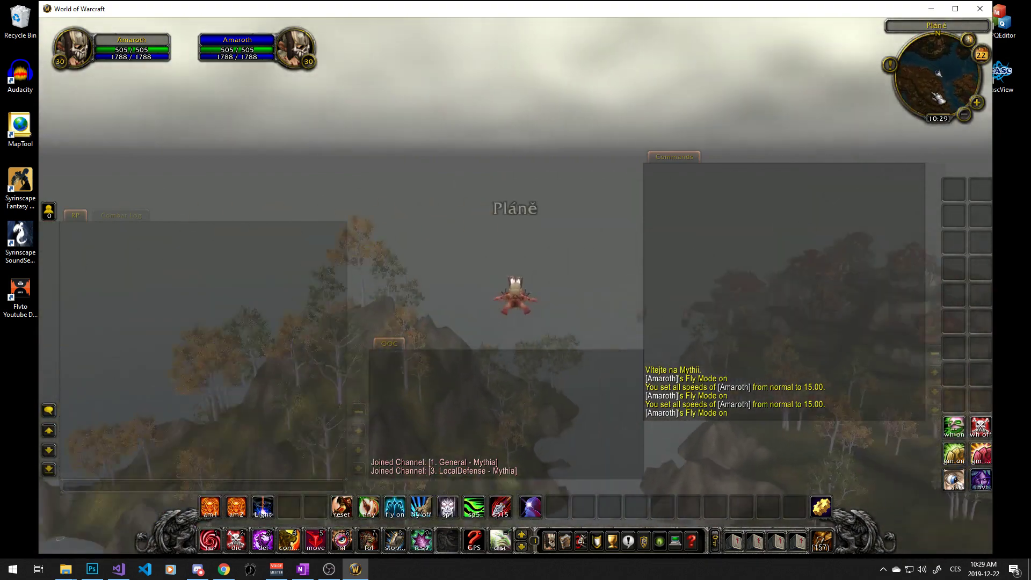
{"action": "key", "text": "w"}
{"action": "right_click_drag", "start_coordinate": [534, 179], "coordinate": [533, 194]}
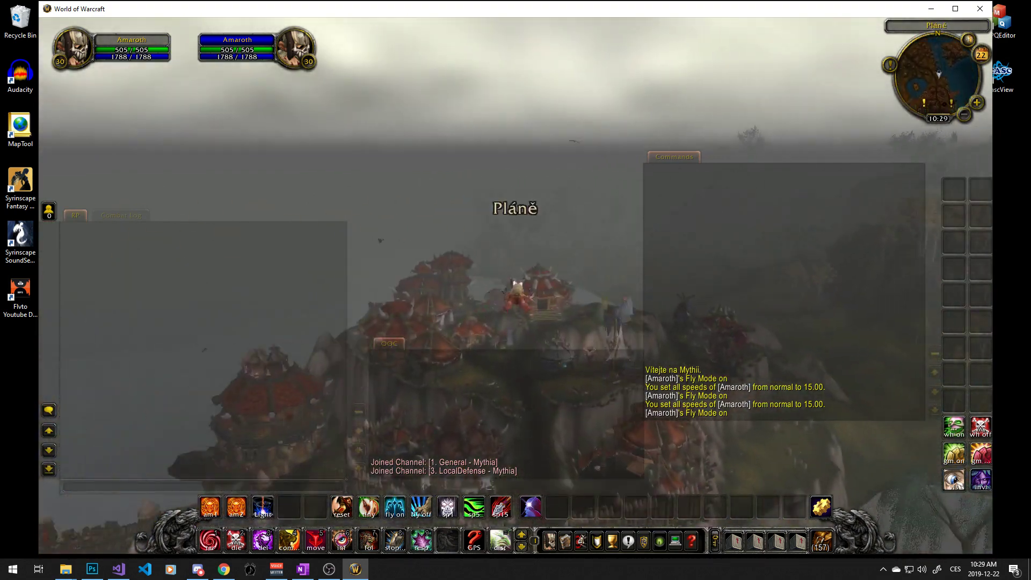
Step: Examine the whole continent on the world map and continue flying past Worg'tar through Pláně, watching the minimap
{"action": "key", "text": "m"}
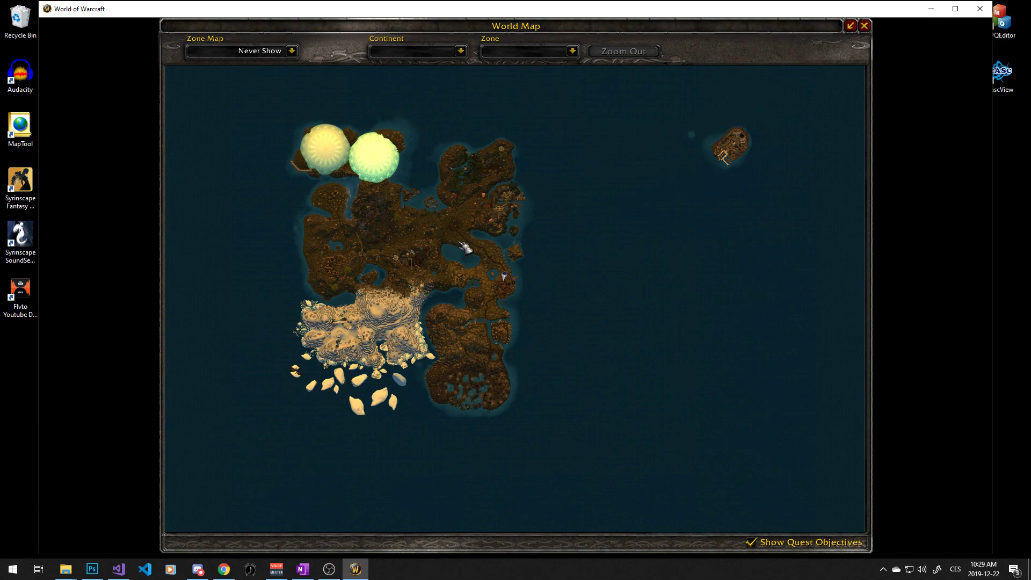
{"action": "key", "text": "m"}
{"action": "key", "text": "w"}
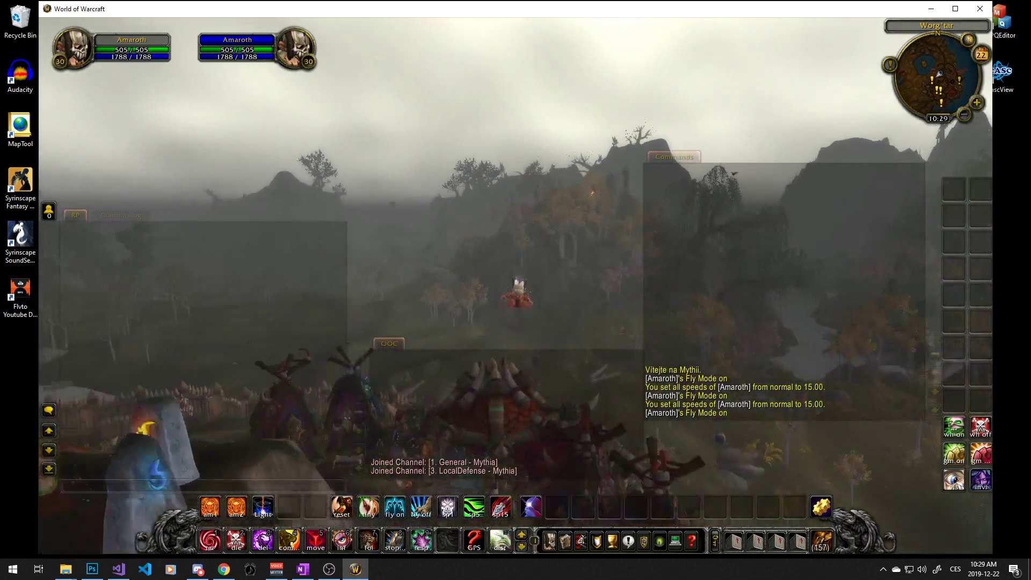
{"action": "key", "text": "w"}
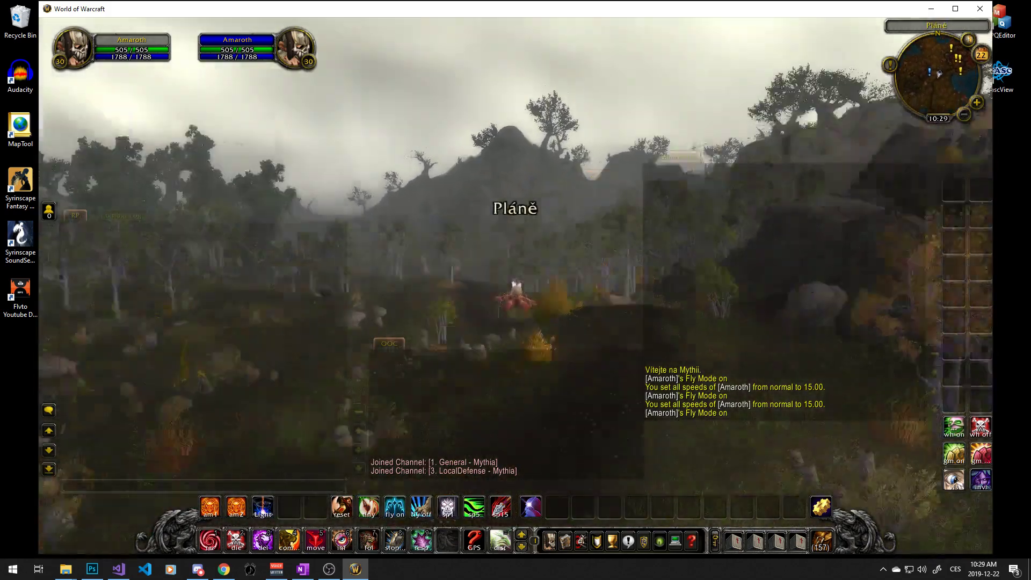
{"action": "key", "text": "w"}
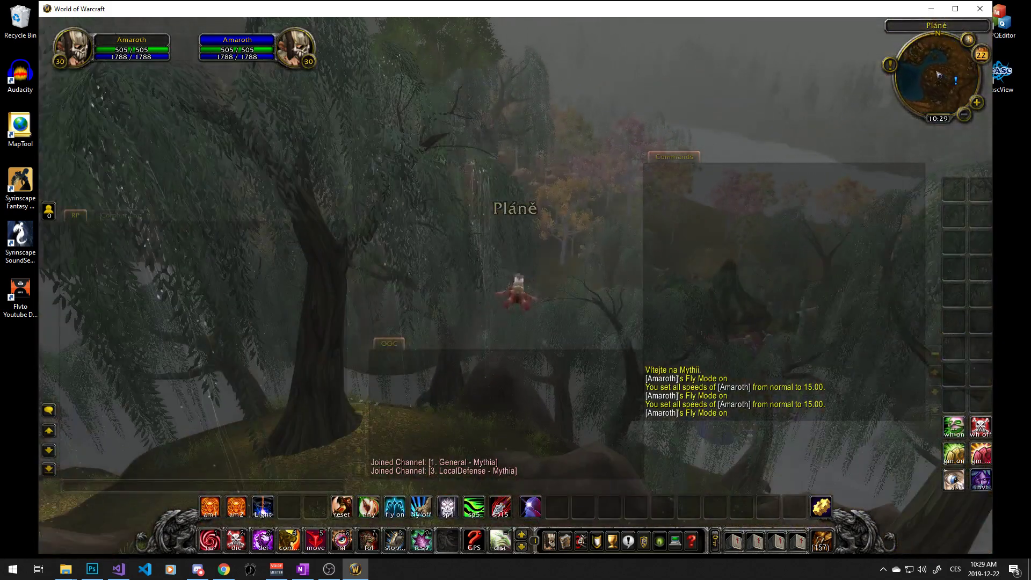